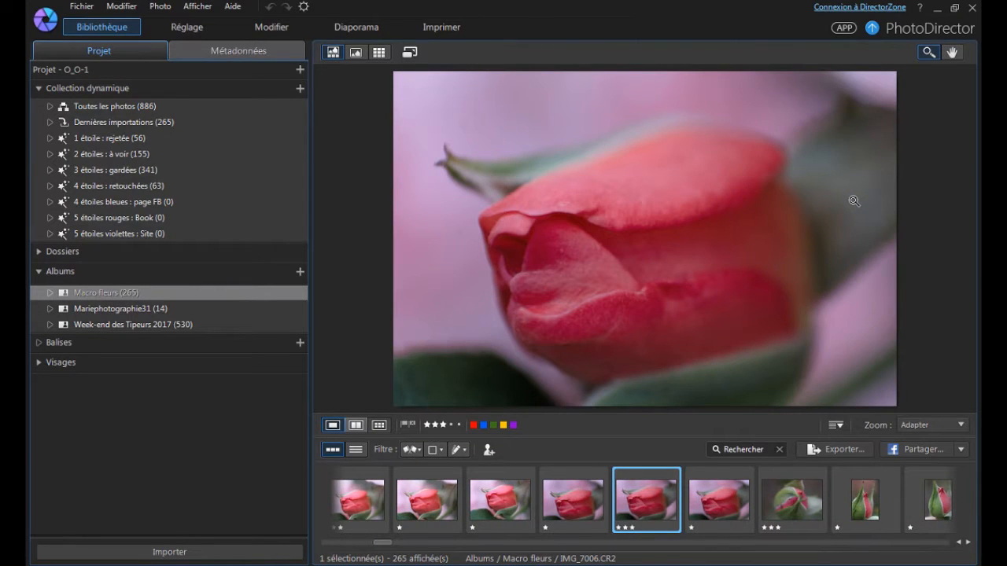
Browse the Macro fleurs album from IMG_7006 through the rosebud photos to the pink rose IMG_7033, checking each shot.
key("Right")
key("Right")
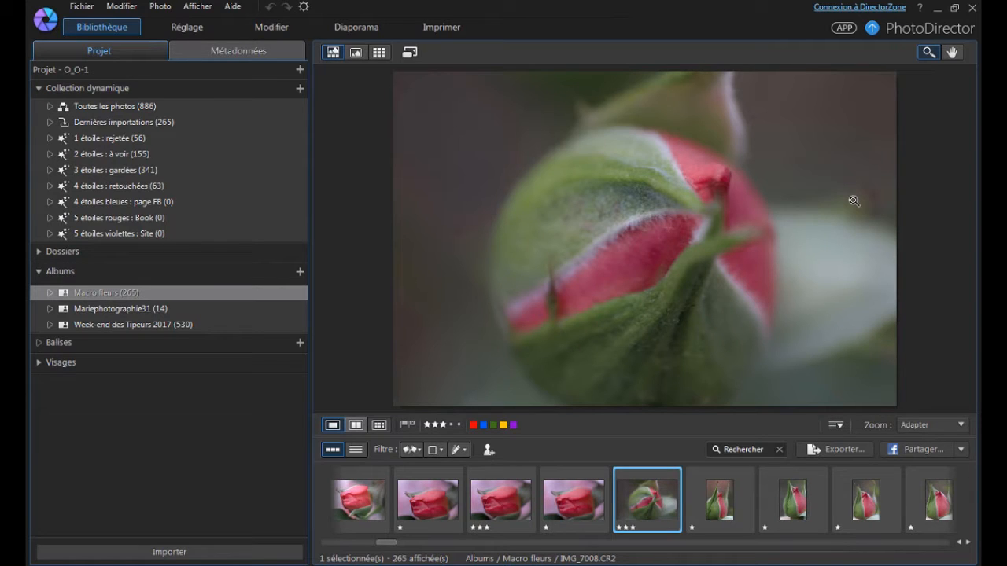
key("Right")
key("Right")
key("Right")
key("Right")
key("Right")
key("Right")
key("Right")
key("Right")
key("Right")
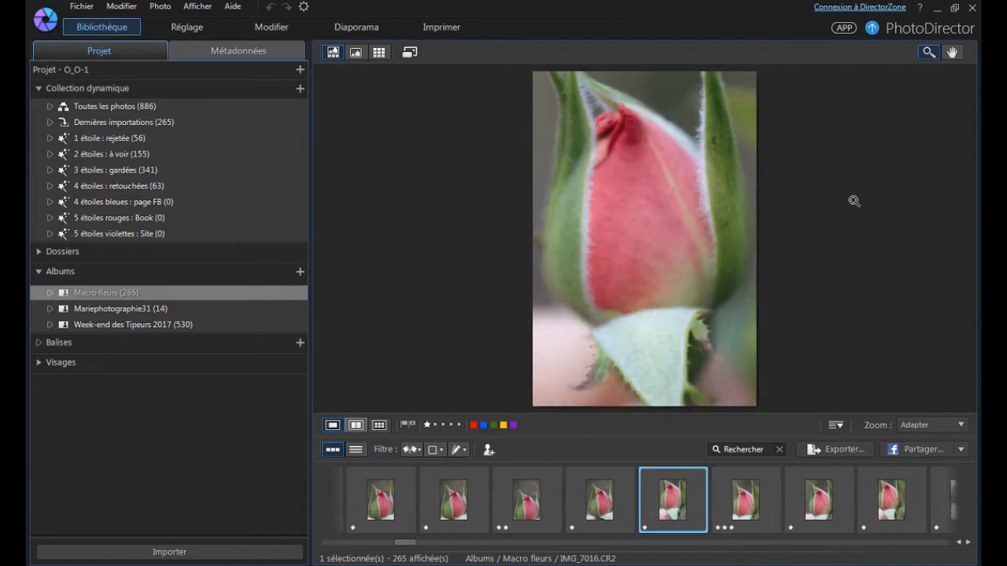
key("Right")
key("Right")
key("Right")
key("Right")
key("Right")
key("Right")
key("Right")
key("Right")
key("Right")
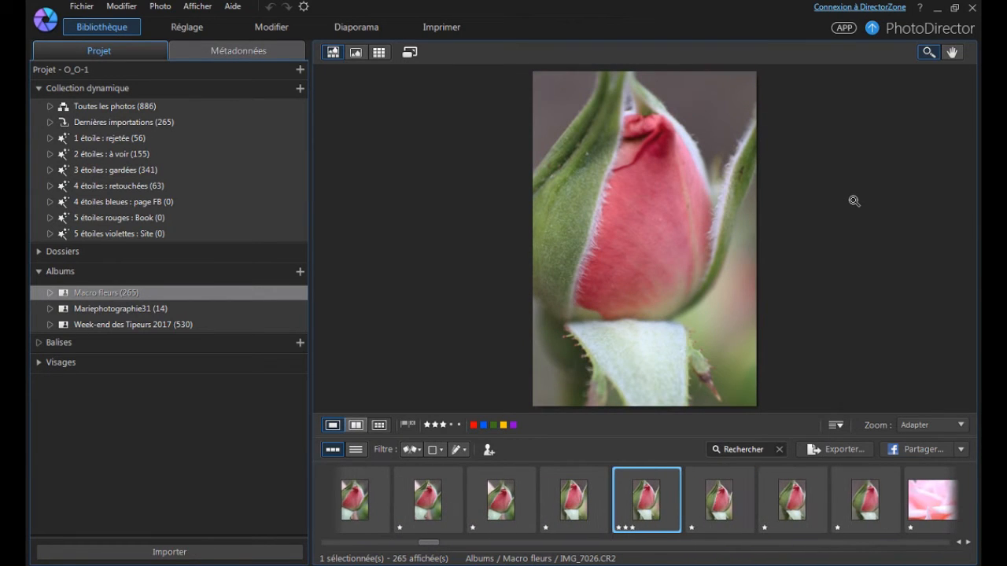
key("Right")
key("Right")
key("Right")
key("Right")
key("Right")
key("Right")
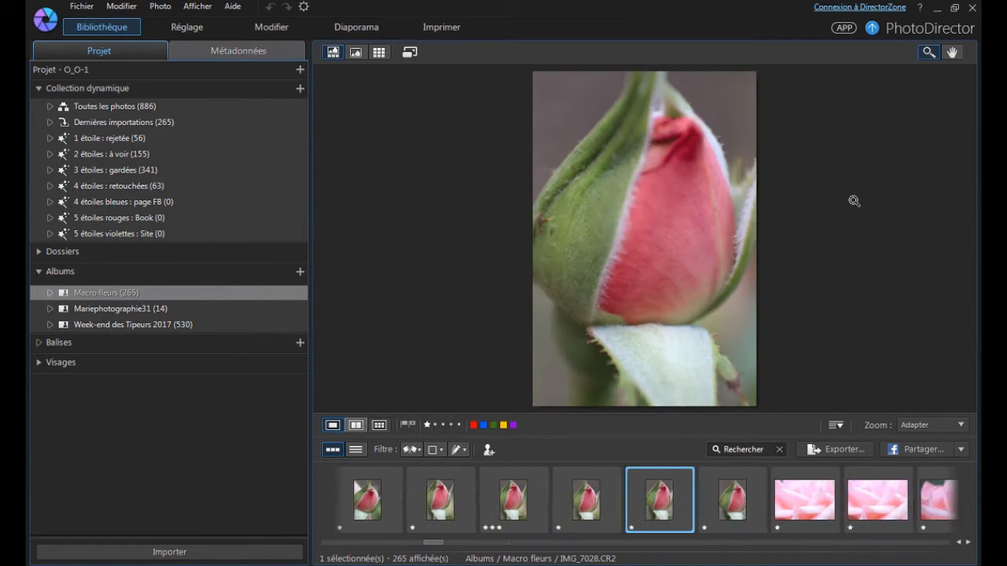
key("Right")
key("Left")
key("Left")
key("Right")
key("Right")
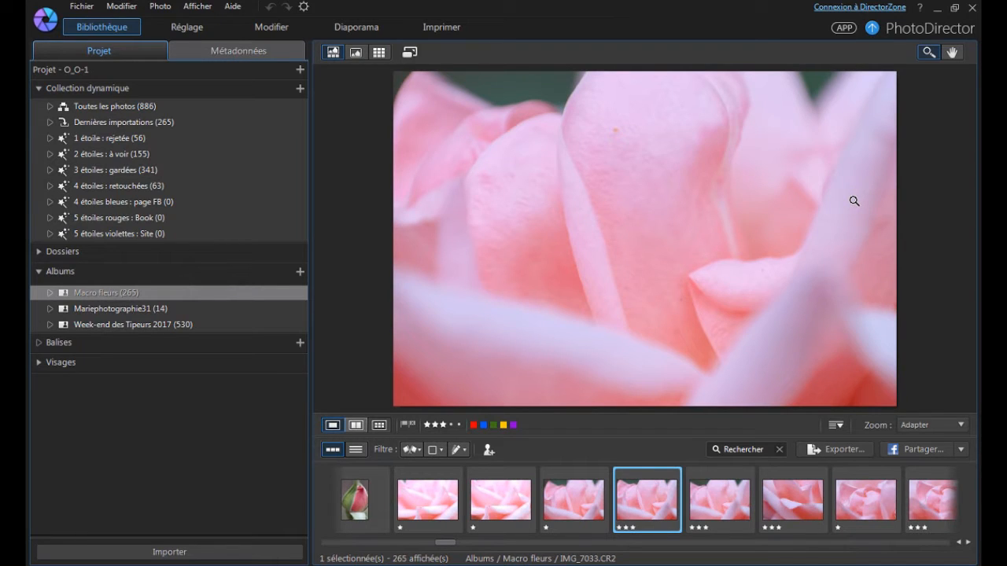
Compare the pink rose photos IMG_7033 and IMG_7034, magnifying IMG_7033 to 25 % to check its sharpness.
key("Right")
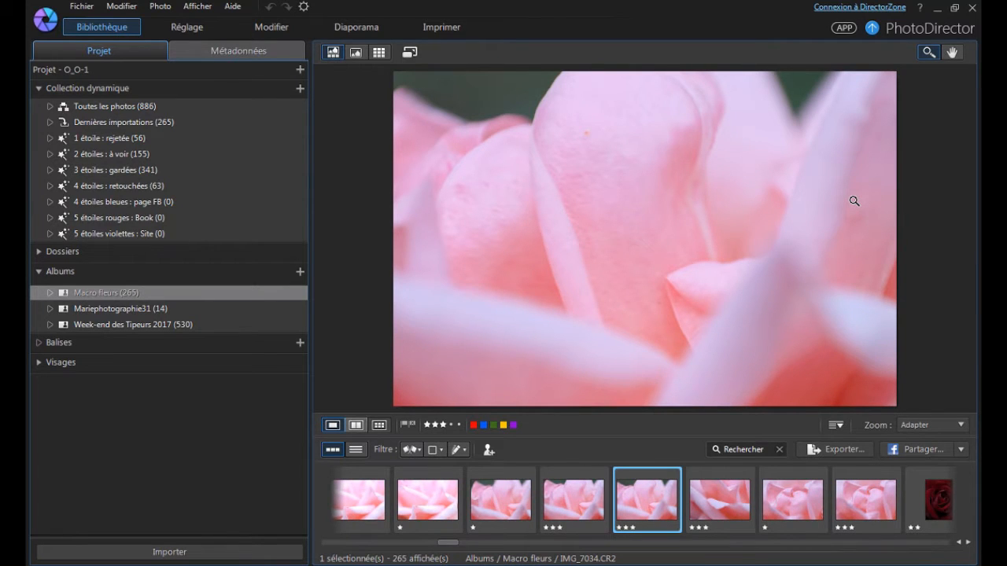
key("Left")
key("Right")
key("Left")
key("Right")
key("Left")
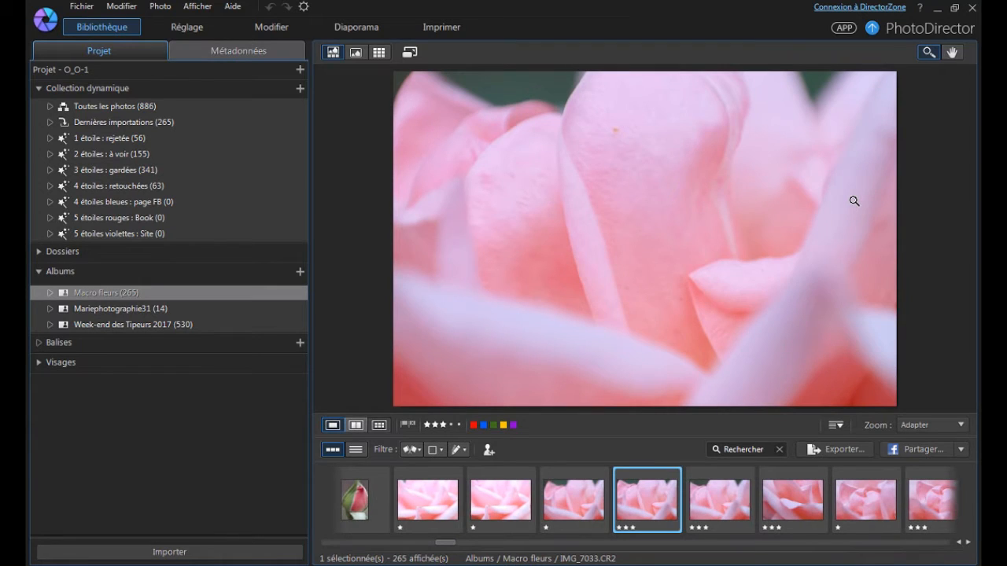
key("Right")
key("Left")
key("Right")
key("Left")
key("Right")
key("Left")
left_click(697, 209)
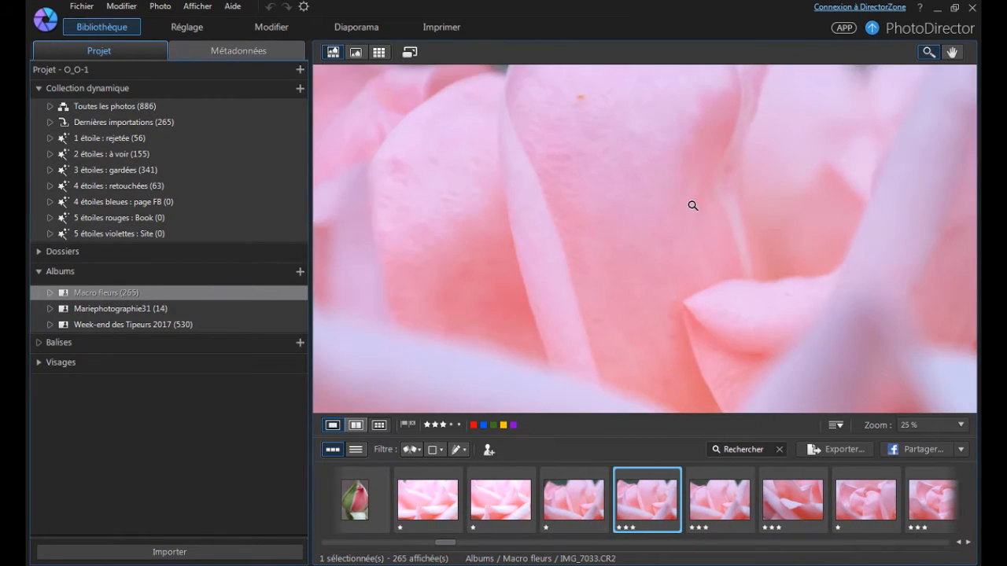
key("Right")
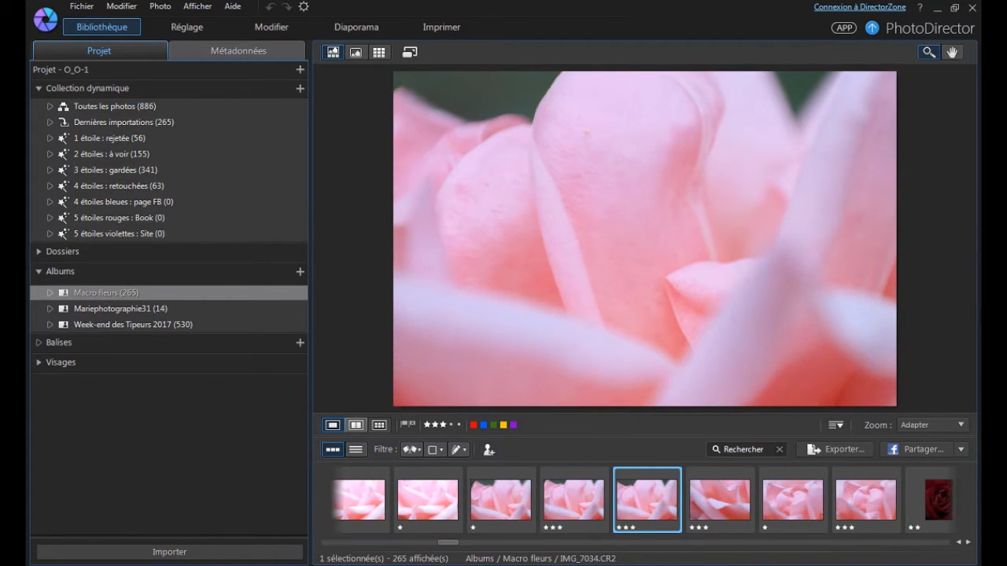
Advance to the dark red portrait-format roses, compare them, and rate IMG_7038 and IMG_7039 one star each.
key("Right")
key("Right")
key("Right")
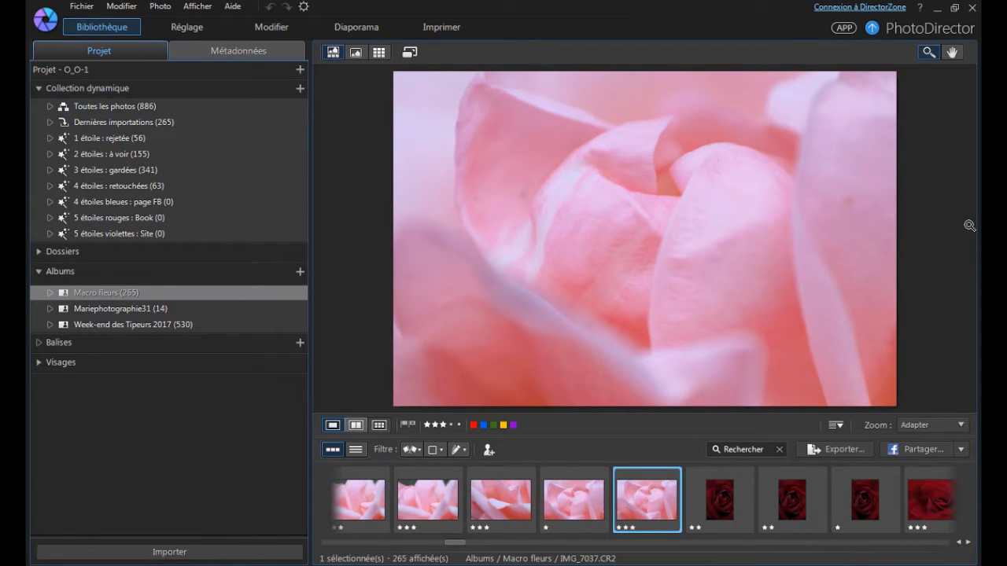
key("Right")
key("Right")
key("Right")
key("Right")
key("Left")
key("Left")
key("Left")
key("Right")
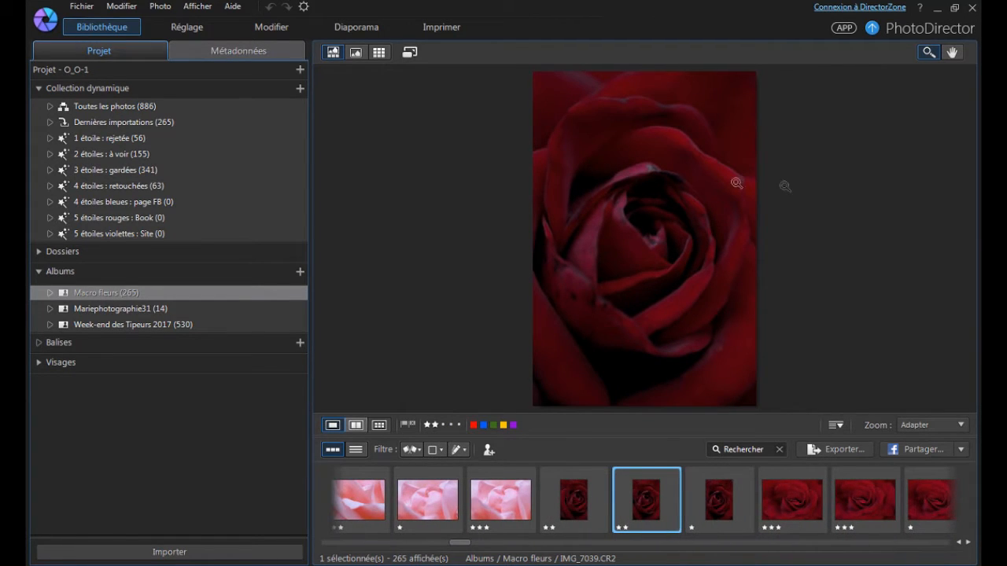
key("Left")
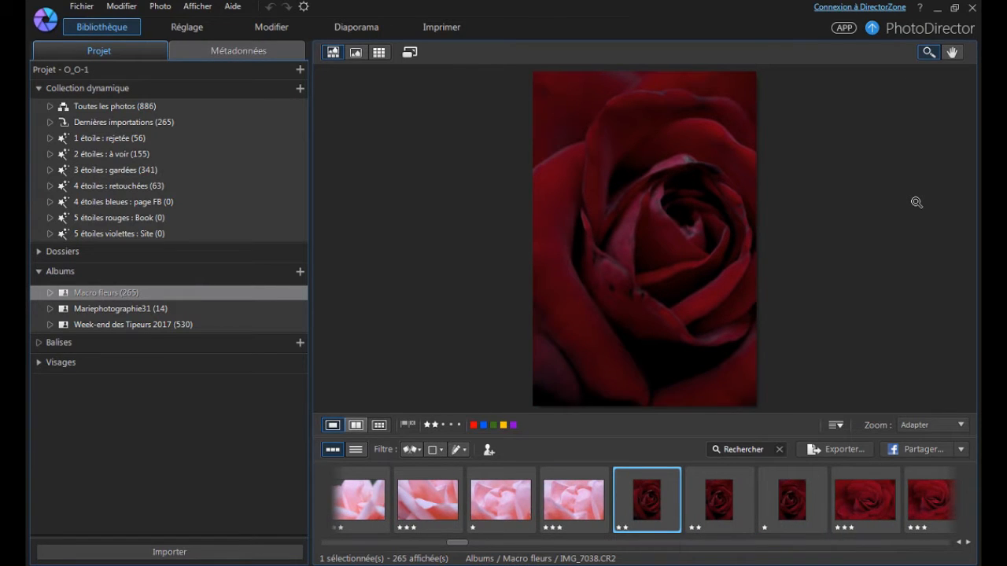
key("1")
key("1")
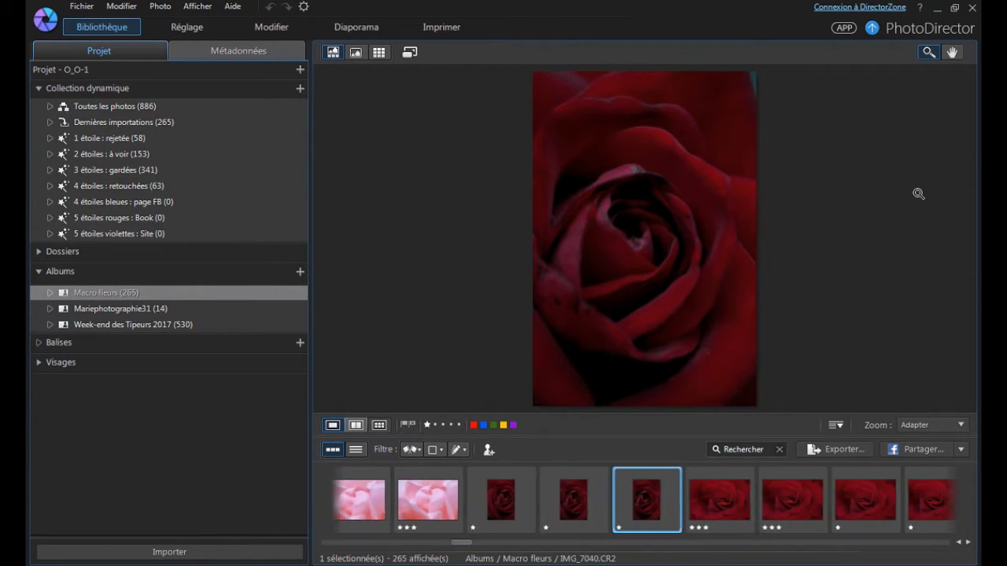
Compare the similar red rose close-ups starting at IMG_7041 for framing and sharpness.
key("Right")
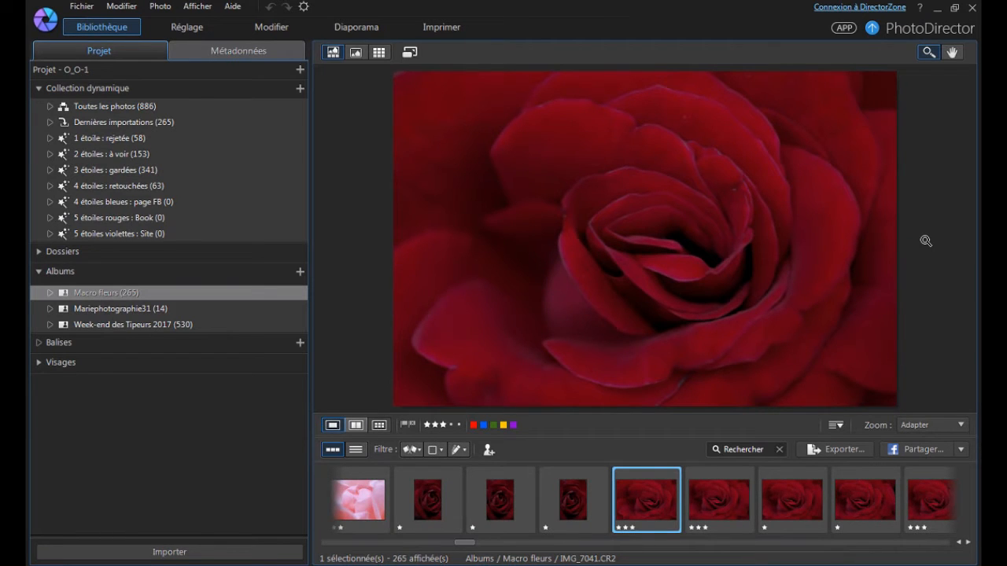
key("Right")
key("Right")
key("Right")
key("Right")
key("Right")
key("Right")
key("Left")
key("Left")
key("Left")
key("Left")
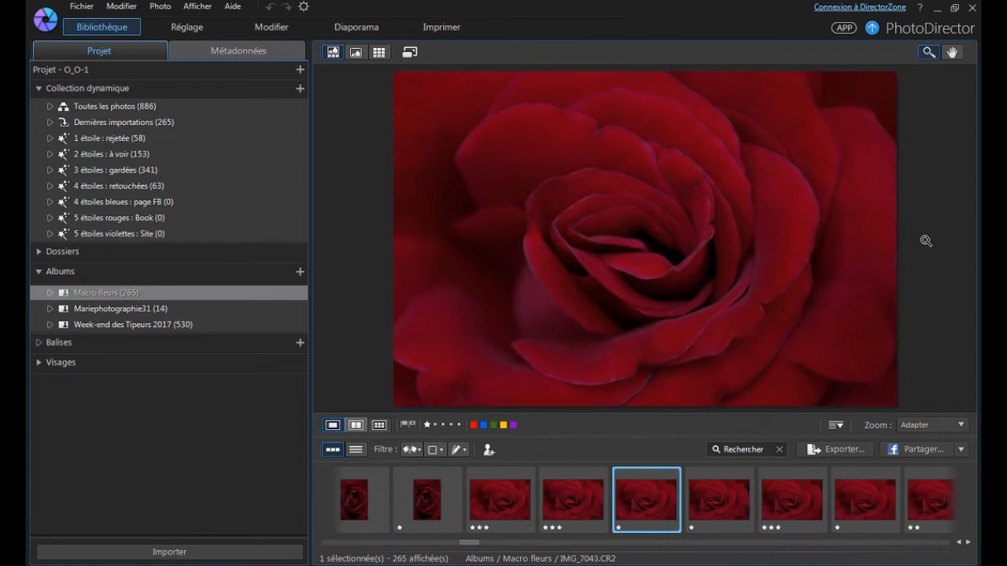
key("Right")
key("Left")
key("Right")
key("Left")
key("Right")
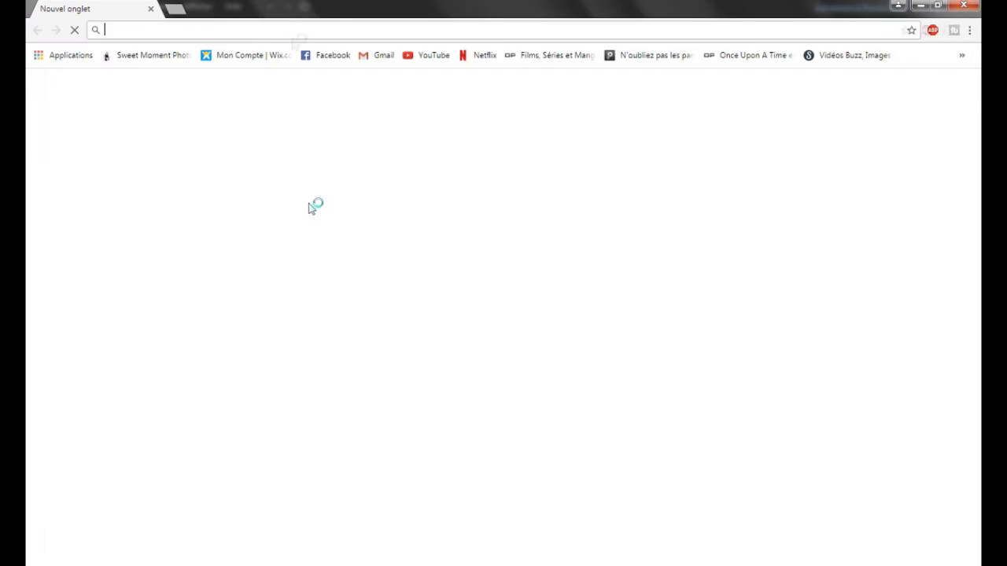
type("s")
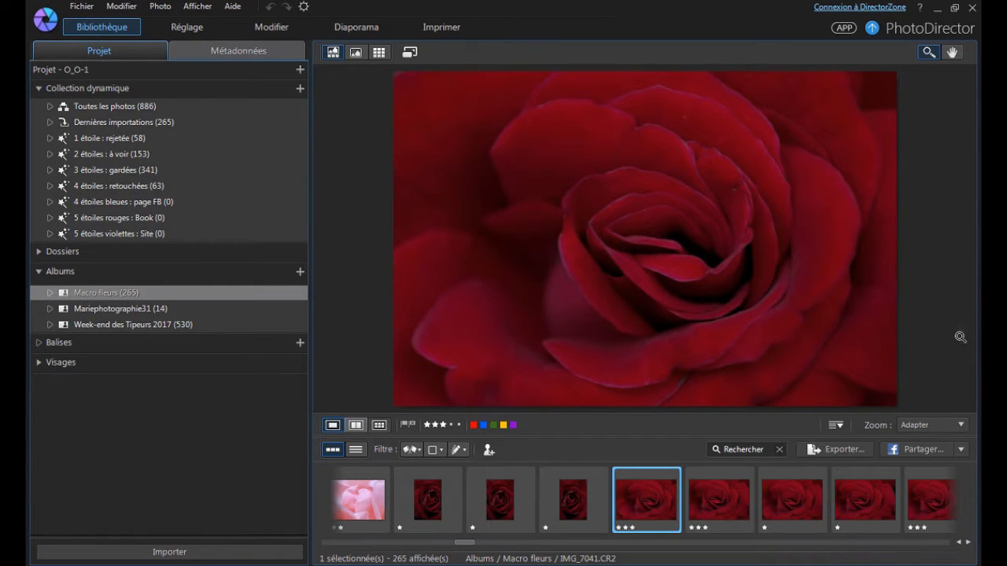
Compare IMG_7041 and IMG_7042 one after the other and side by side, ending in the single-photo view.
key("Right")
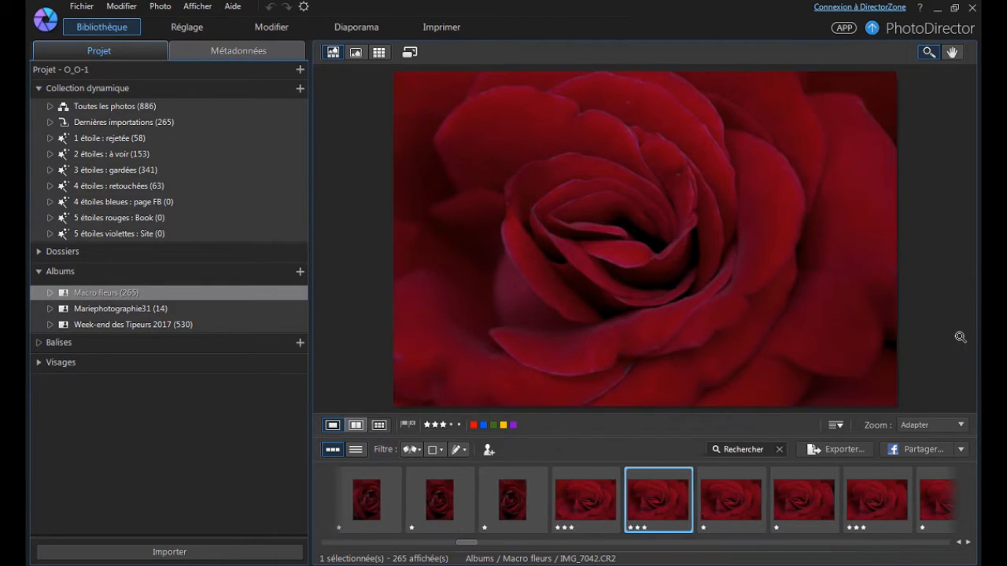
key("Left")
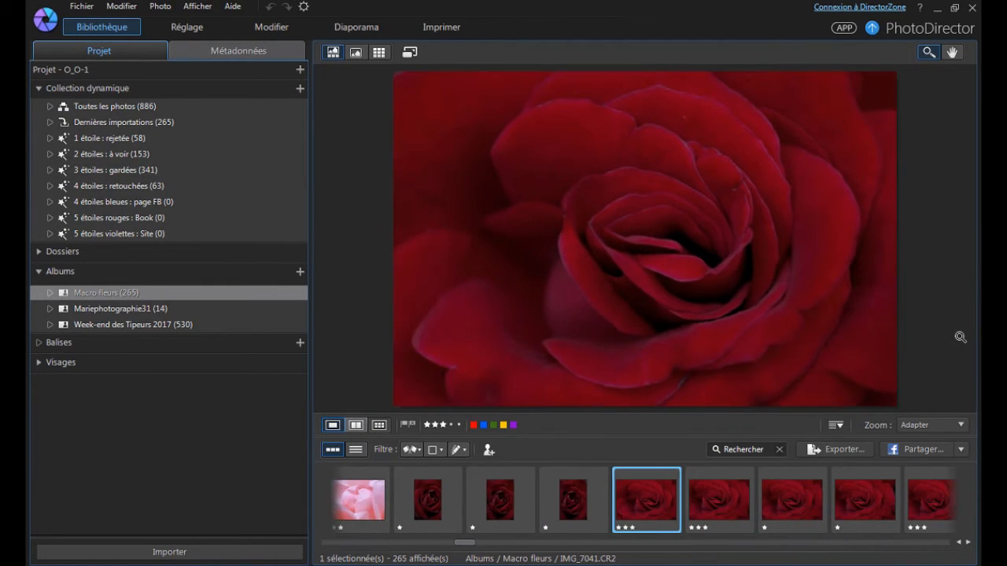
key("Right")
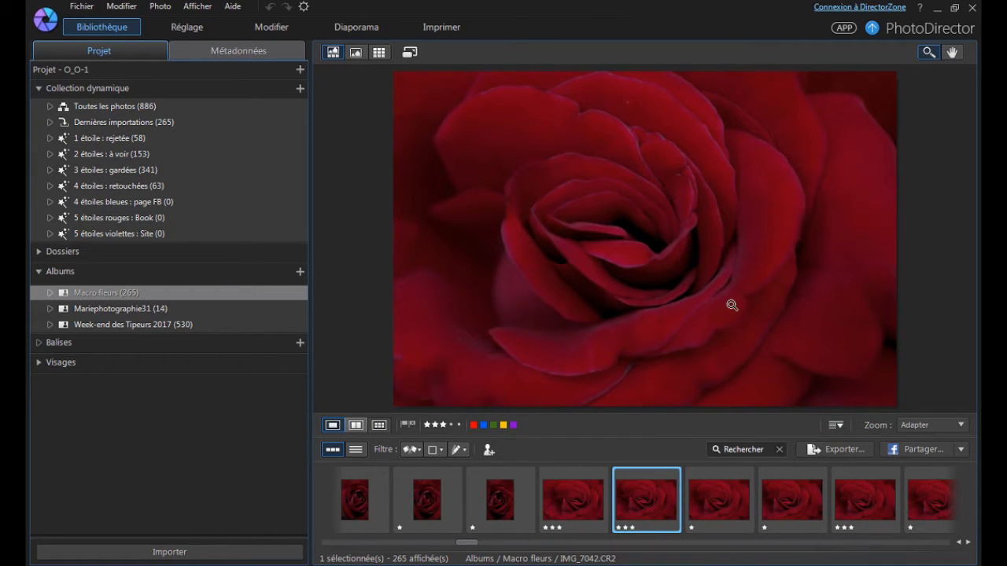
key("Left")
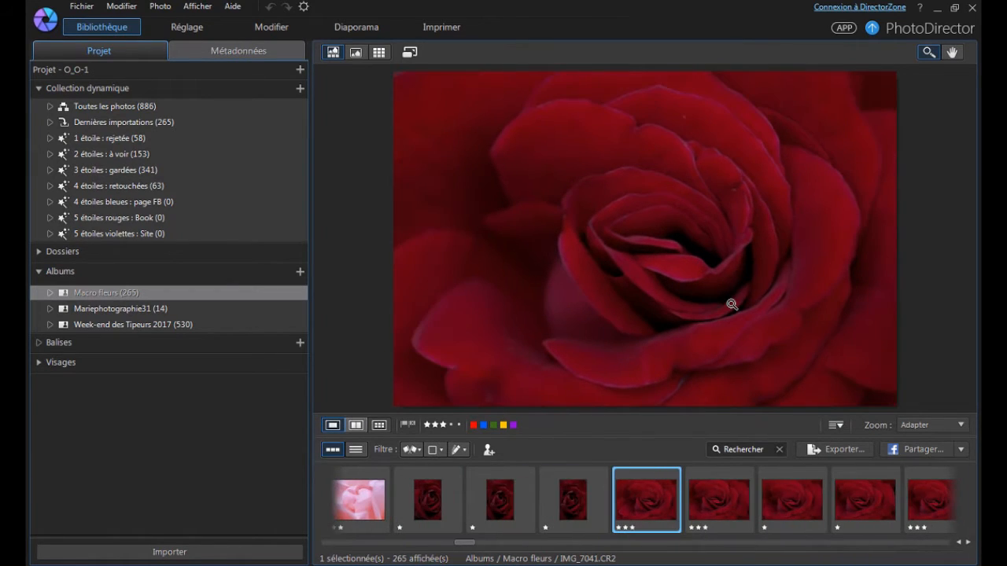
key("shift+Right")
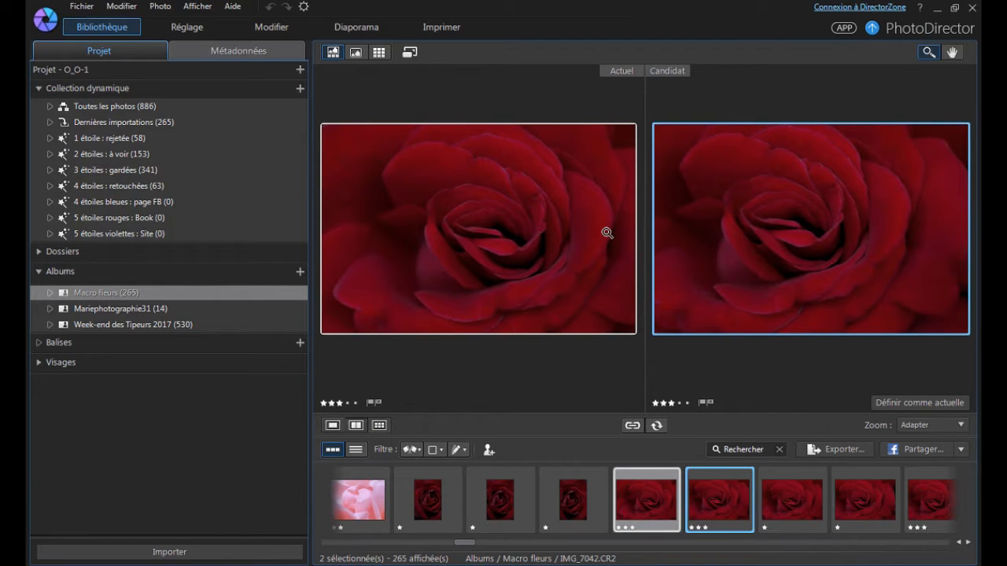
double_click(859, 191)
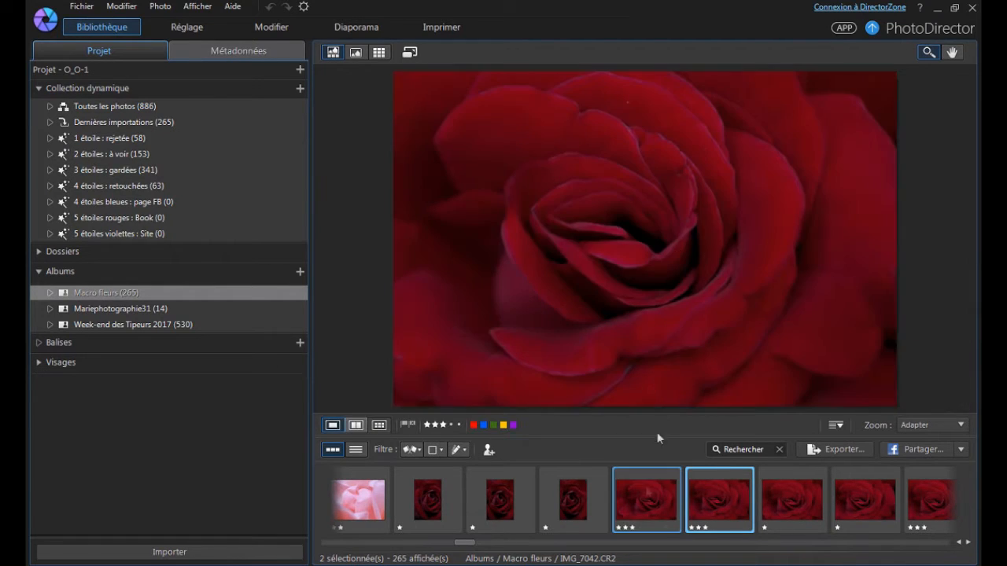
Alternate between the two selected red rose photos, IMG_7041 and IMG_7042, at full view size to judge their differences.
left_click(641, 507)
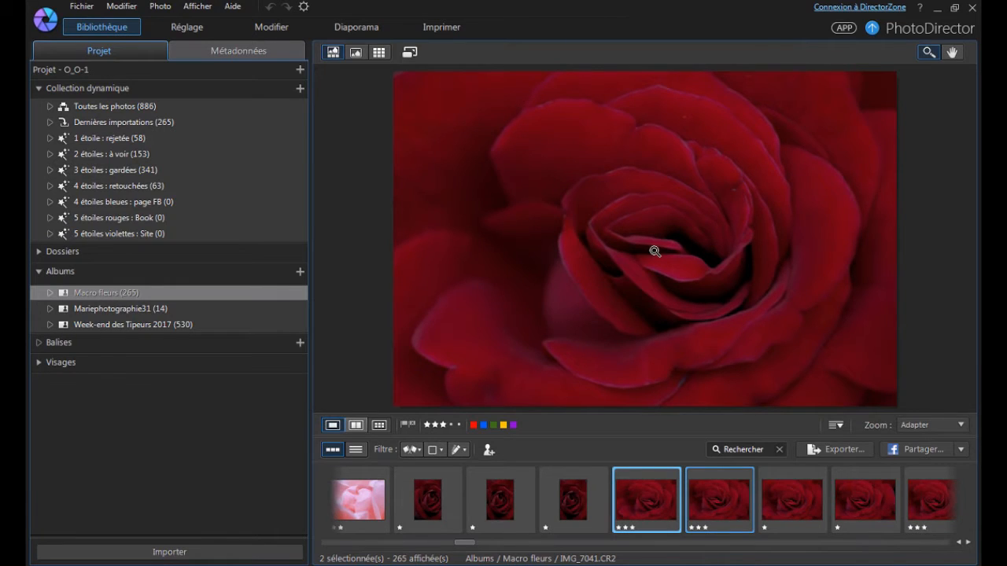
left_click(711, 492)
left_click(636, 506)
key("Right")
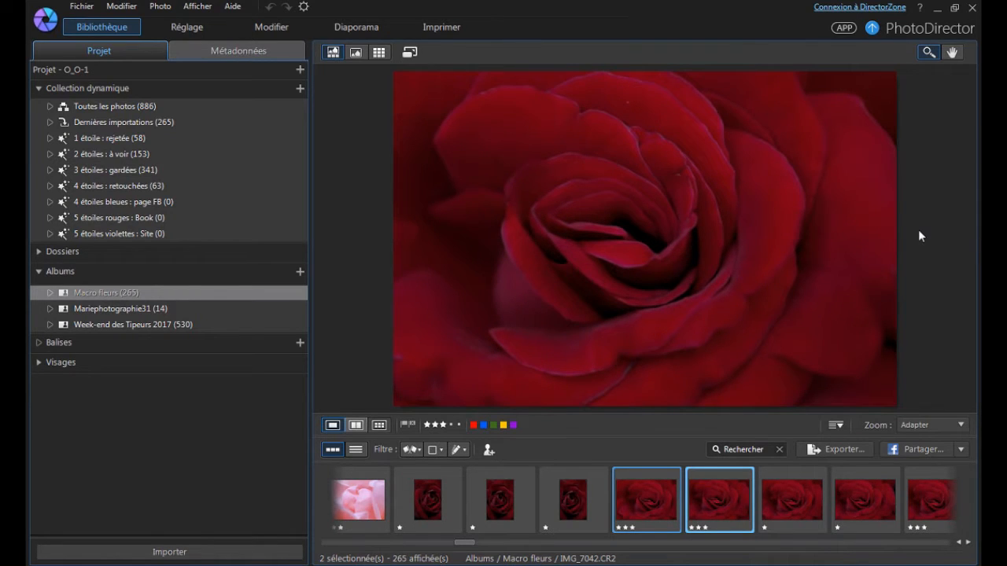
key("Left")
key("Right")
key("Right")
key("Right")
key("Right")
key("Right")
key("Right")
key("Right")
key("Right")
key("Right")
key("Right")
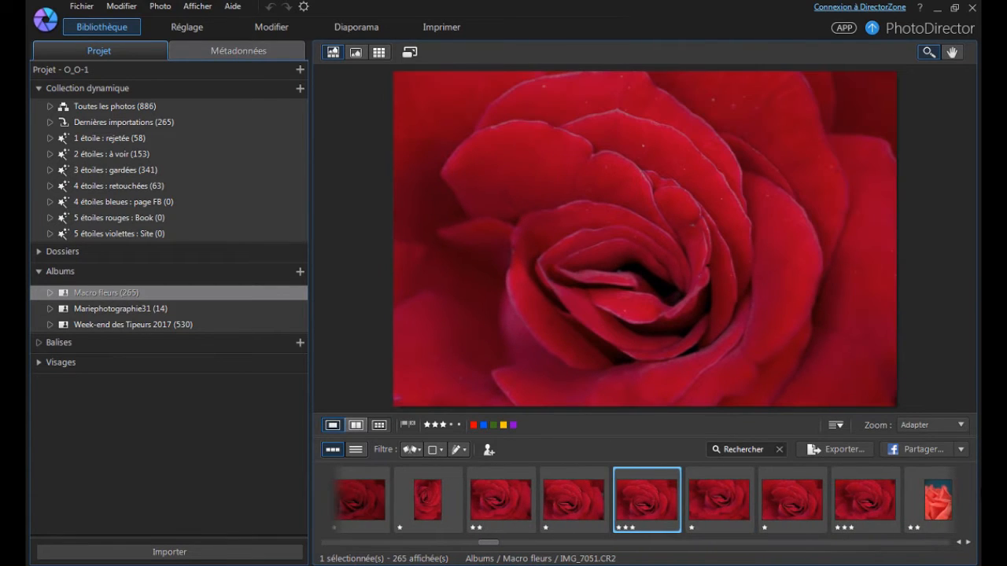
Look through the following red rose photos up to IMG_7056 and recheck the ones just before it.
key("Right")
key("Right")
key("Right")
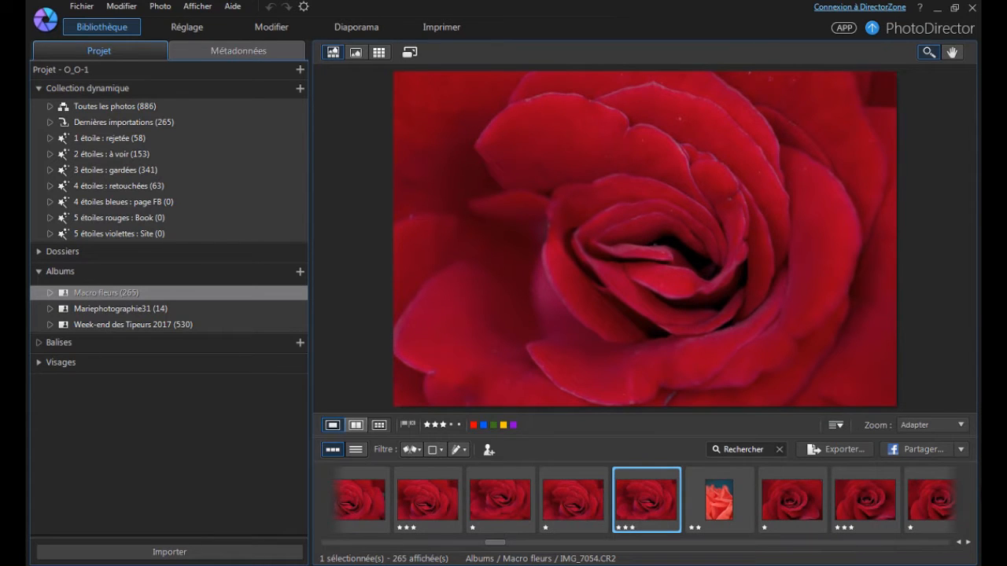
key("Right")
key("Right")
key("Right")
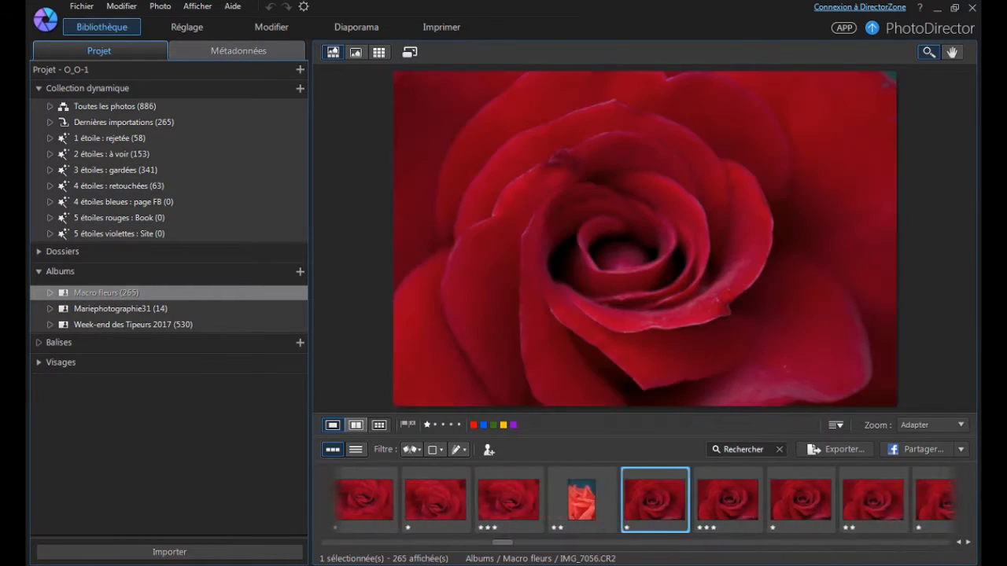
key("Left")
key("Left")
key("Right")
key("Right")
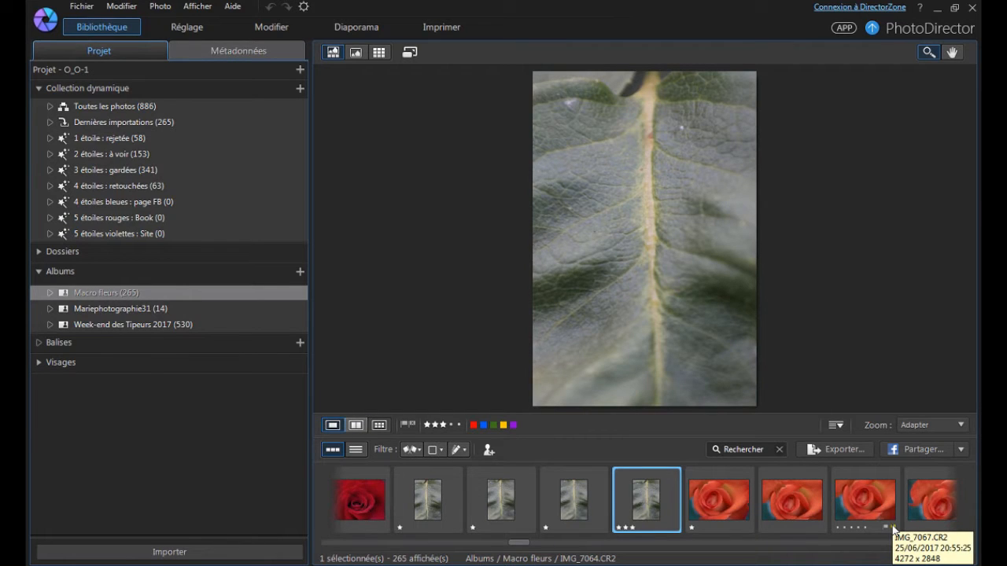
Advance to the unrated orange rose photo IMG_7066 and rate it three stars.
key("Right")
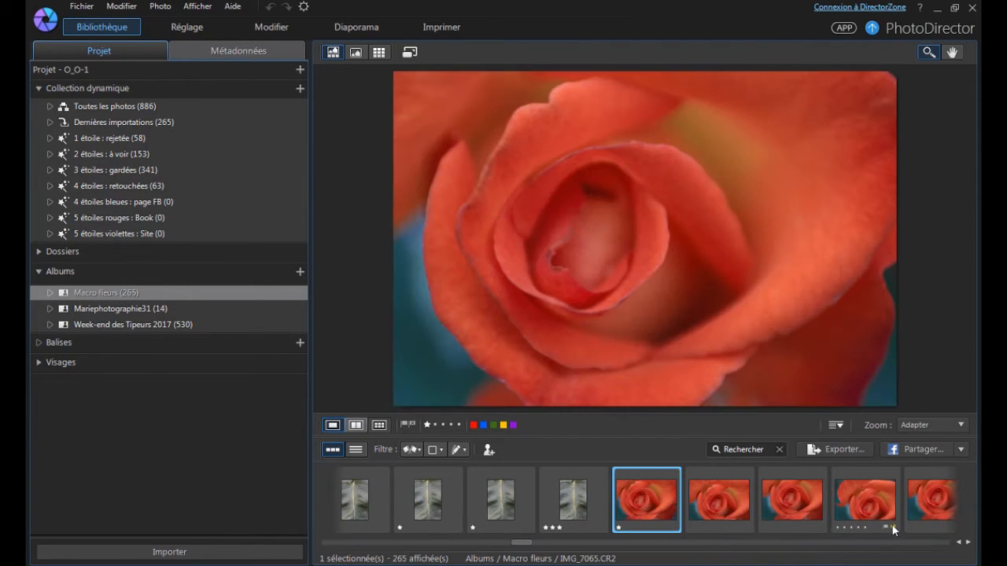
key("Right")
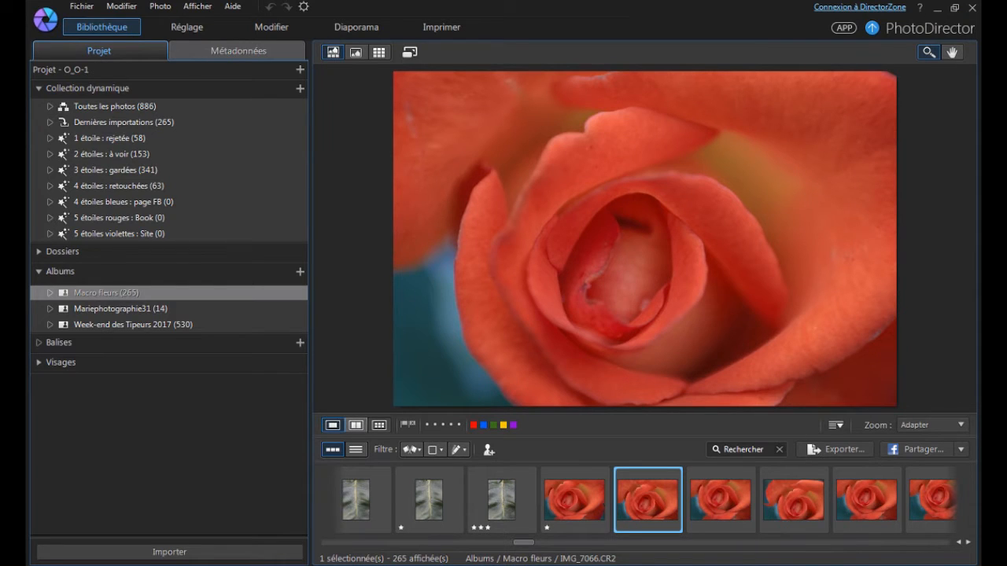
key("3")
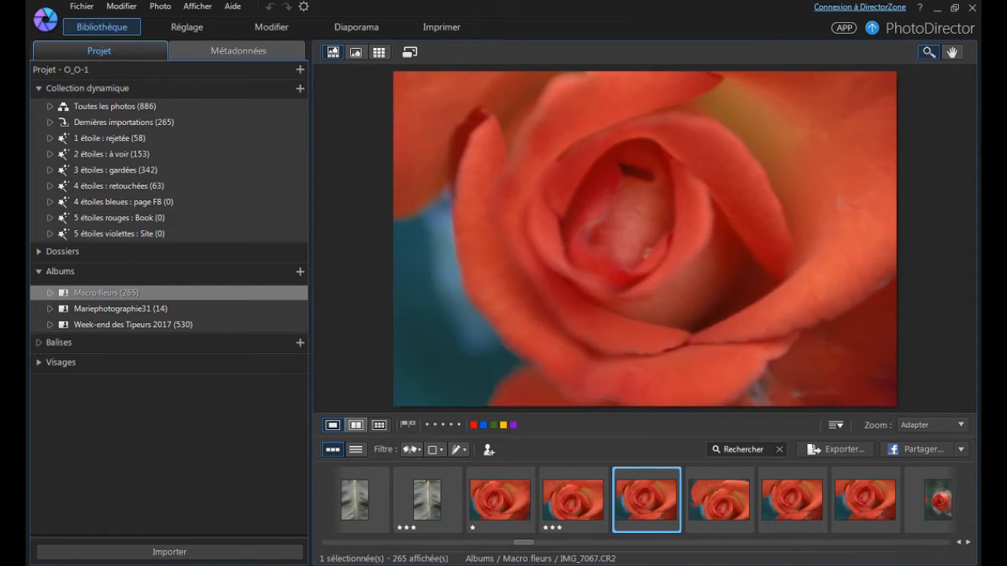
Rate the orange rose photos IMG_7067 through IMG_7070 one star each, and return to IMG_7066 to recheck the series.
key("Right")
key("1")
key("Right")
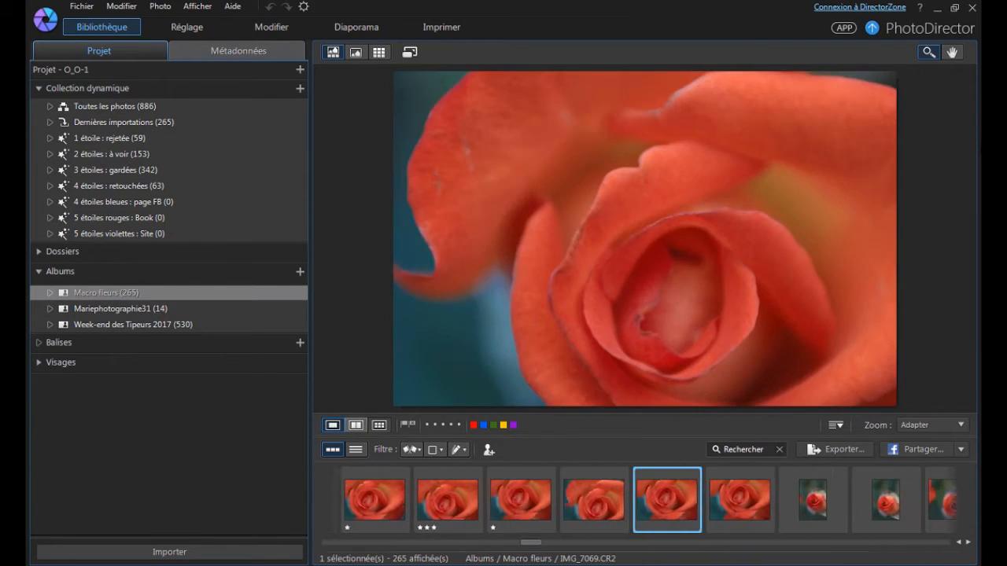
key("1")
key("Right")
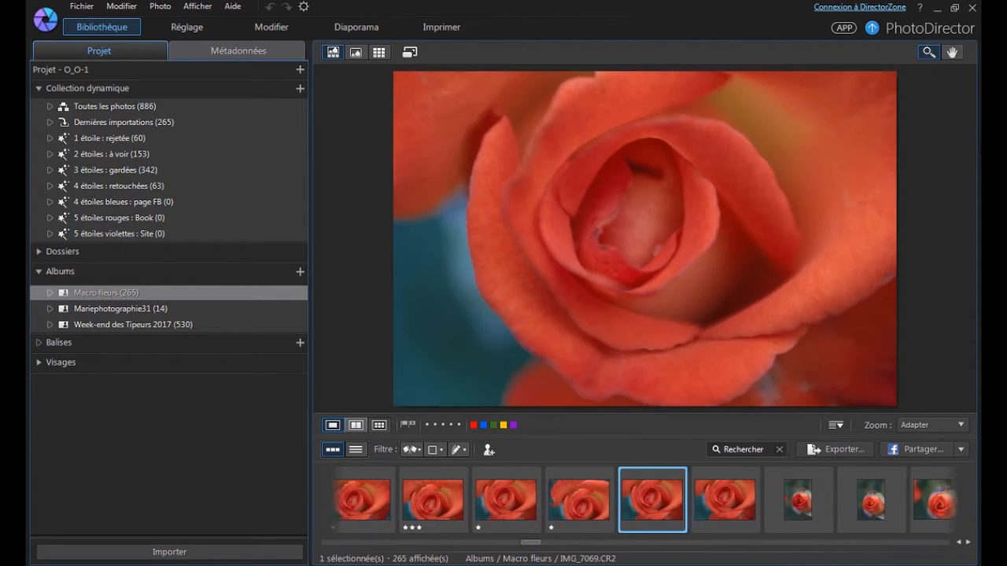
key("1")
key("Right")
key("1")
key("Right")
key("Left")
key("Left")
key("Left")
key("Left")
key("Left")
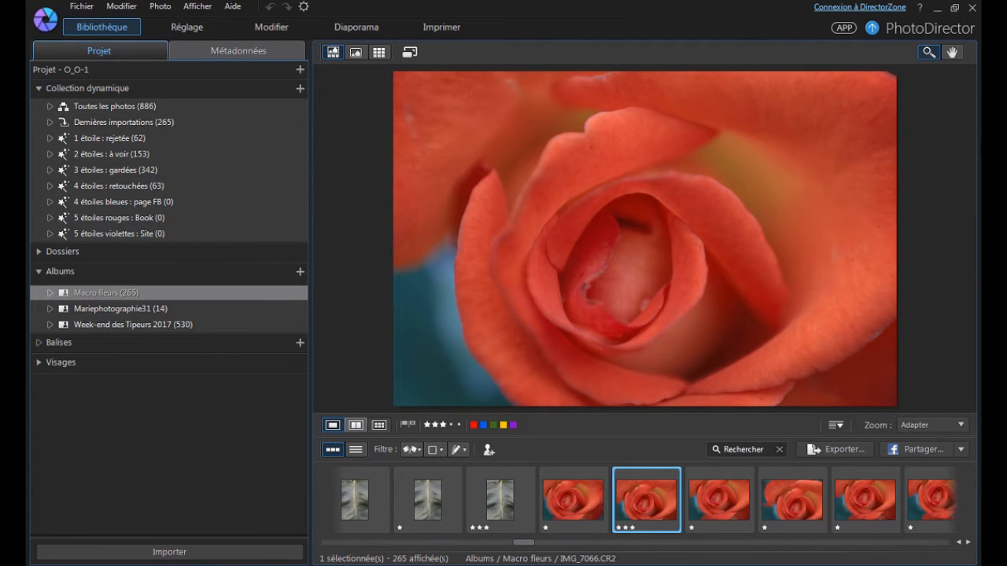
Recheck the orange rose photo IMG_7066 against the next one, rate it two stars, and advance to the unrated rosebud IMG_7071.
key("Right")
key("Left")
key("2")
key("Right")
key("Right")
key("Right")
key("Right")
key("Right")
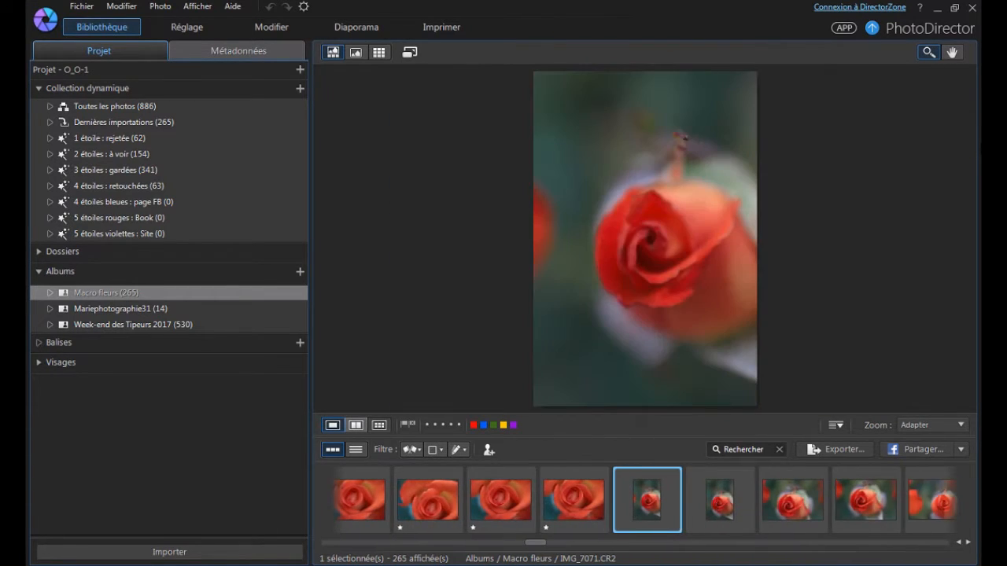
Rate the rosebud photos IMG_7071, IMG_7072, IMG_7074 and IMG_7075 one star and IMG_7073 three stars, inspecting the bloom up close.
key("1")
key("Right")
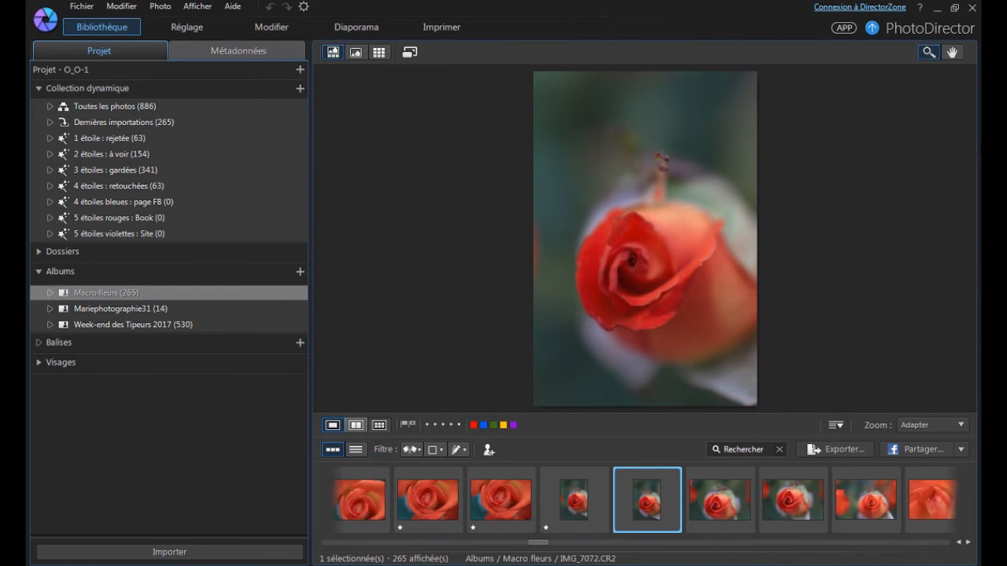
left_click(641, 261)
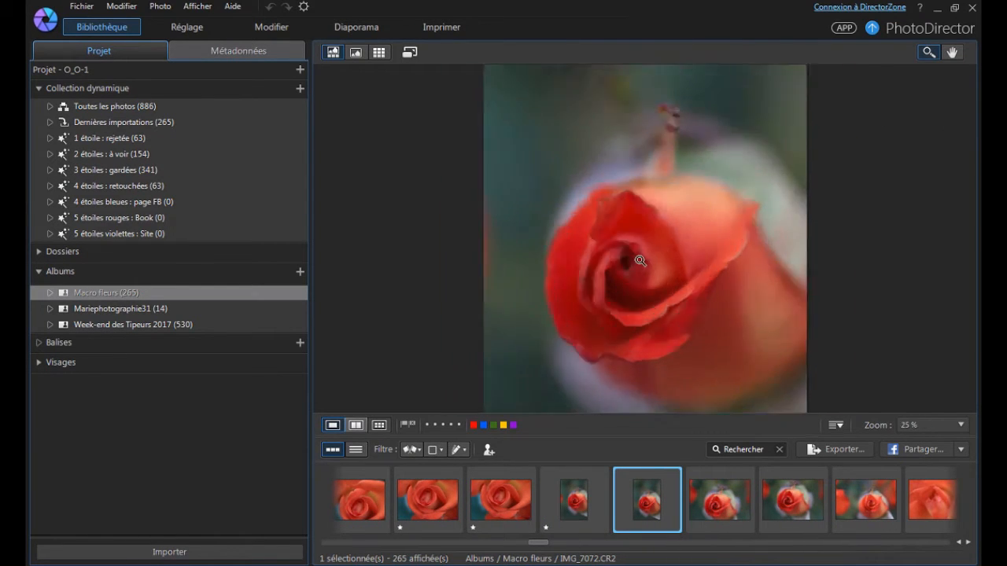
left_click(639, 301)
left_click(952, 53)
left_click_drag(786, 279, 798, 197)
key("1")
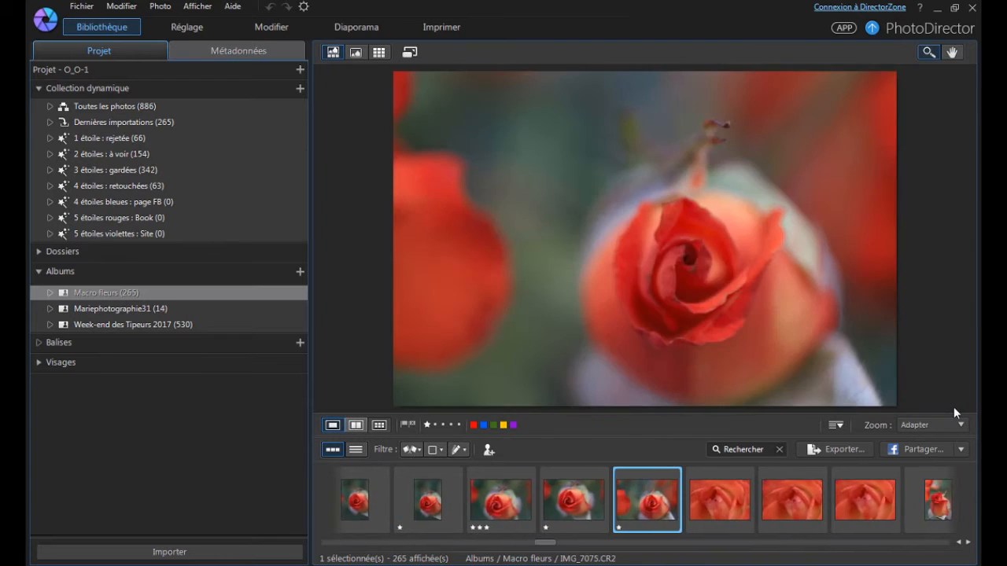
Compare the three similar orange rose close-ups IMG_7076, IMG_7077 and IMG_7078 by switching between them.
key("Right")
key("Right")
key("Left")
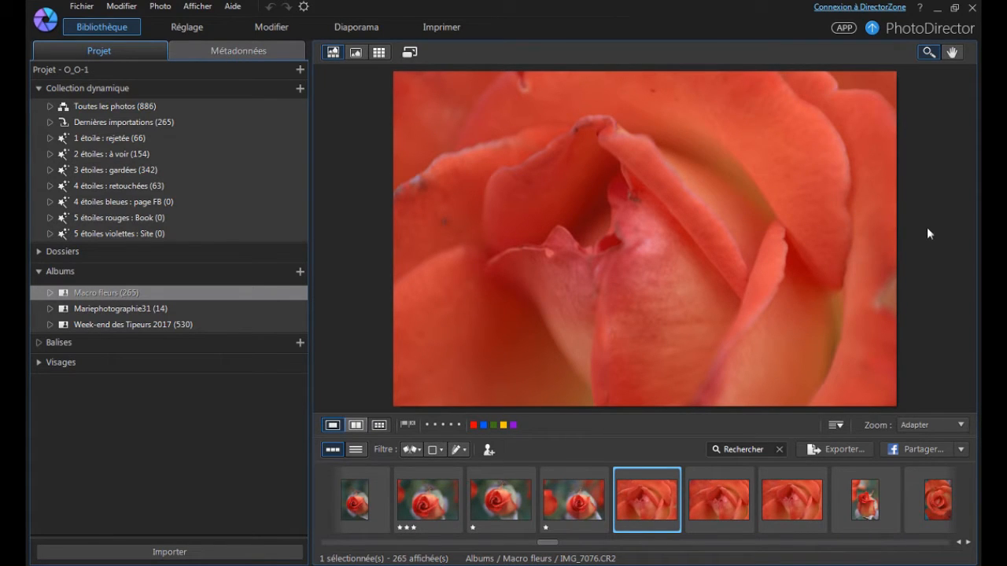
key("Right")
key("Left")
key("Right")
Rate the orange rose close-ups IMG_7076 and IMG_7077 one star each and IMG_7078 three stars.
key("Right")
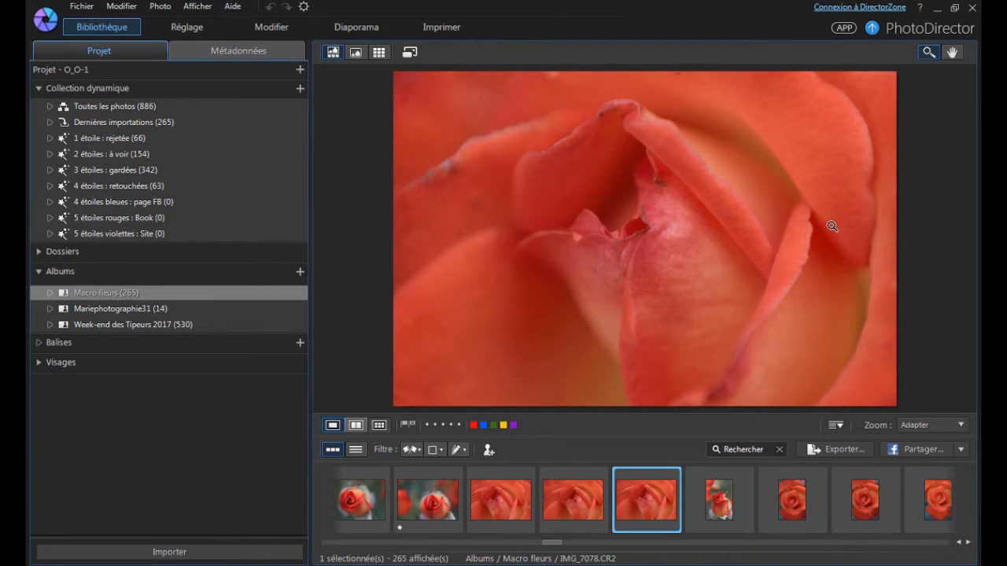
key("Left")
key("Left")
key("1")
key("Right")
key("1")
key("Right")
key("3")
key("Right")
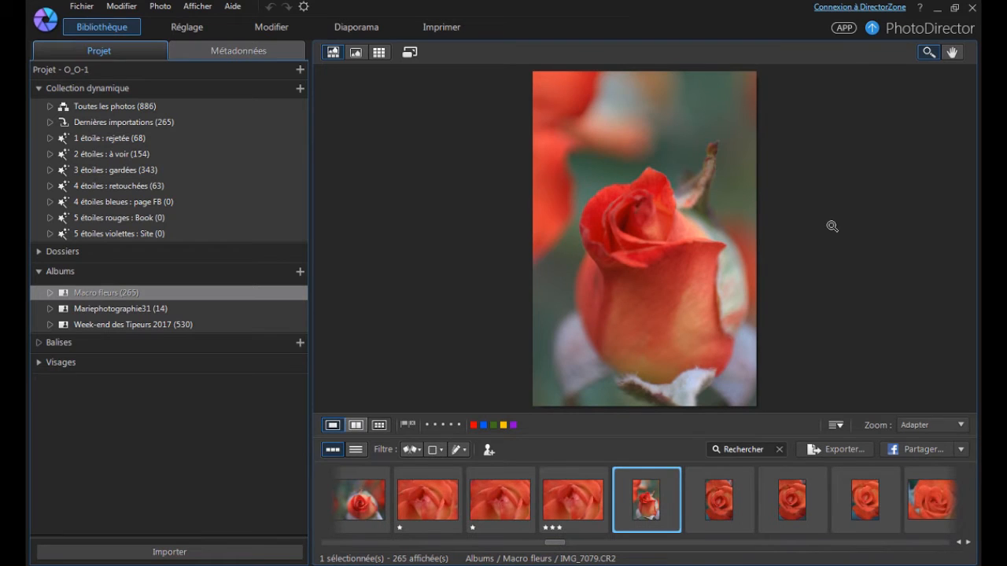
Inspect the sharpness of the upright rosebud photo IMG_7079 up close and rate it one star.
left_click(698, 141)
left_click(952, 54)
left_click_drag(770, 313, 771, 183)
left_click(929, 53)
left_click(661, 233)
left_click(652, 229)
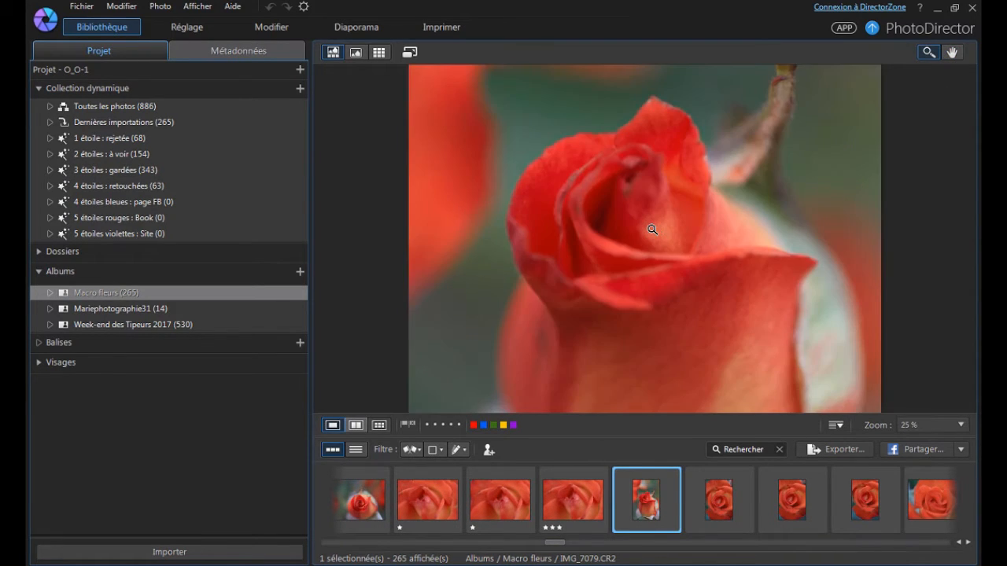
left_click(650, 228)
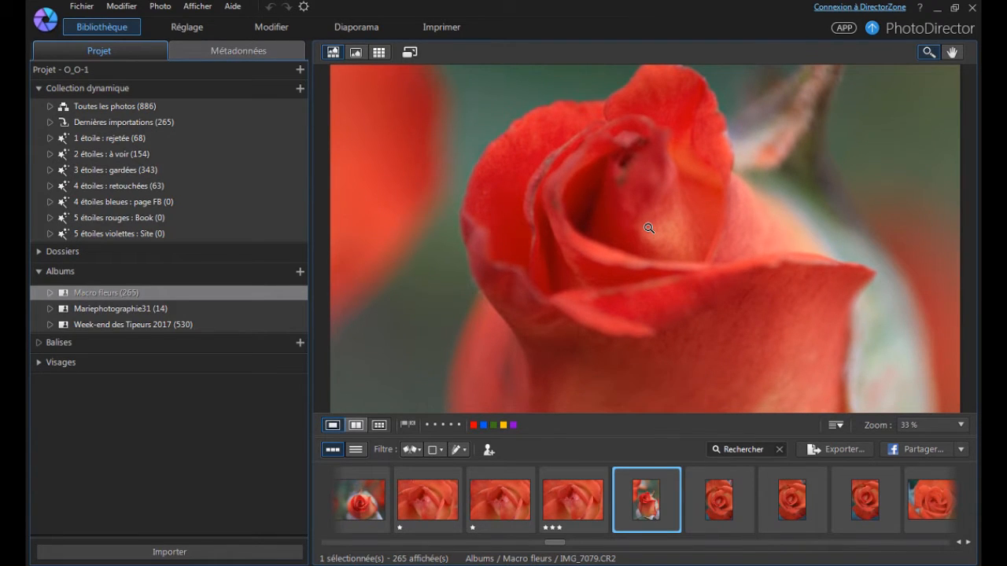
key("1")
Rate the vertical red rose photos IMG_7080 through IMG_7082 one star each and advance to IMG_7083.
key("Right")
key("Right")
key("Right")
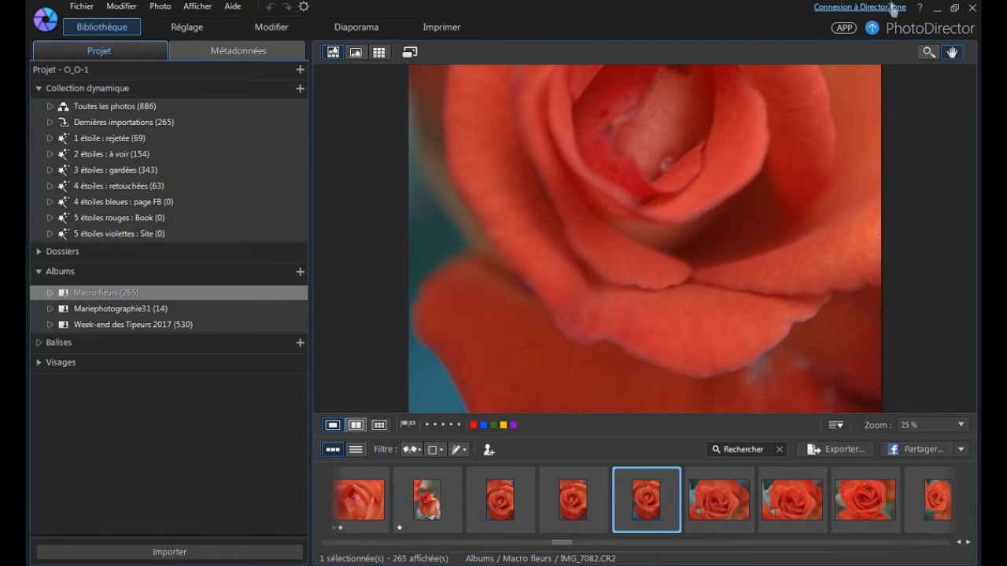
key("1")
key("Right")
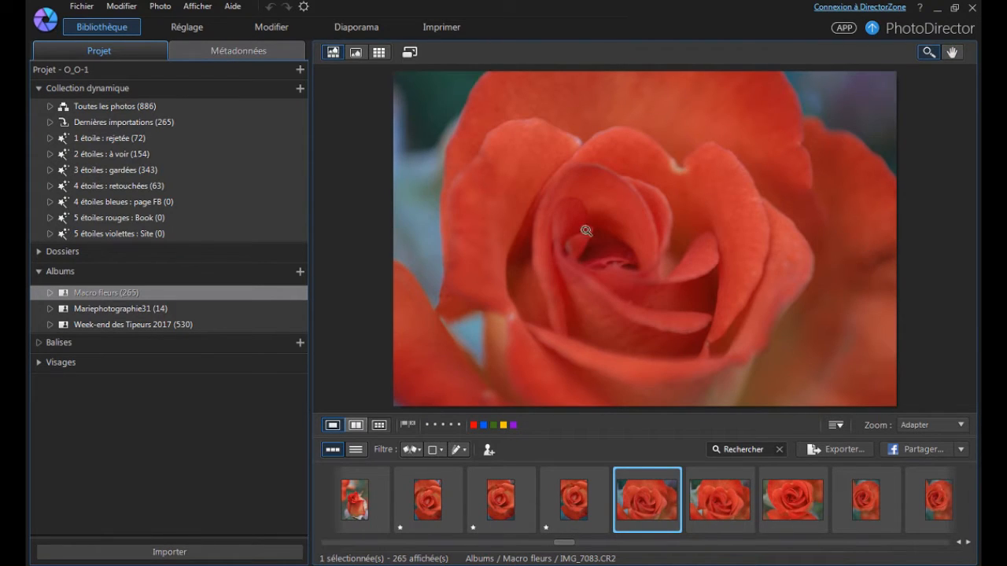
Check the red rose photos IMG_7083 and IMG_7084 up close and rate both one star.
left_click(632, 223)
key("1")
key("Right")
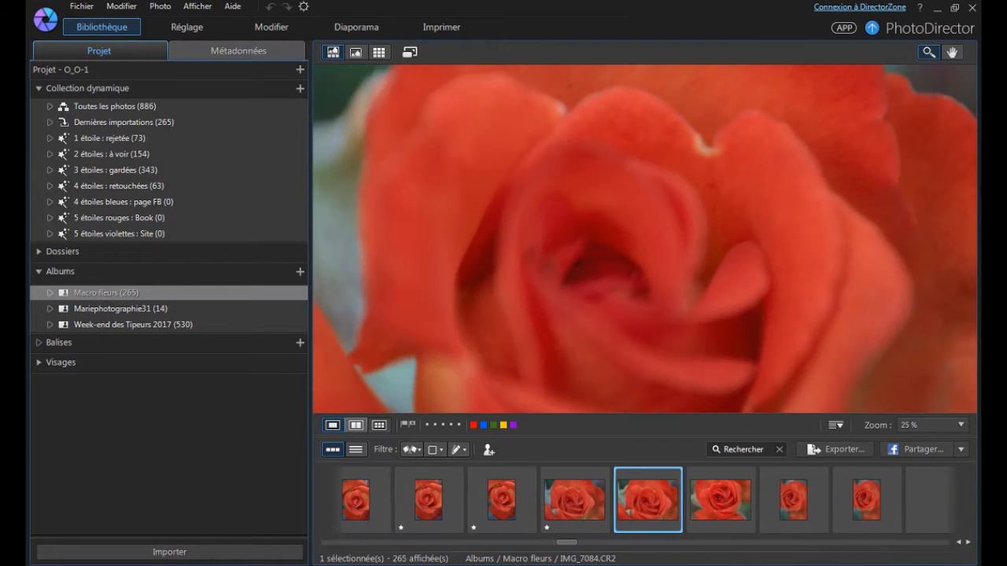
key("1")
key("Right")
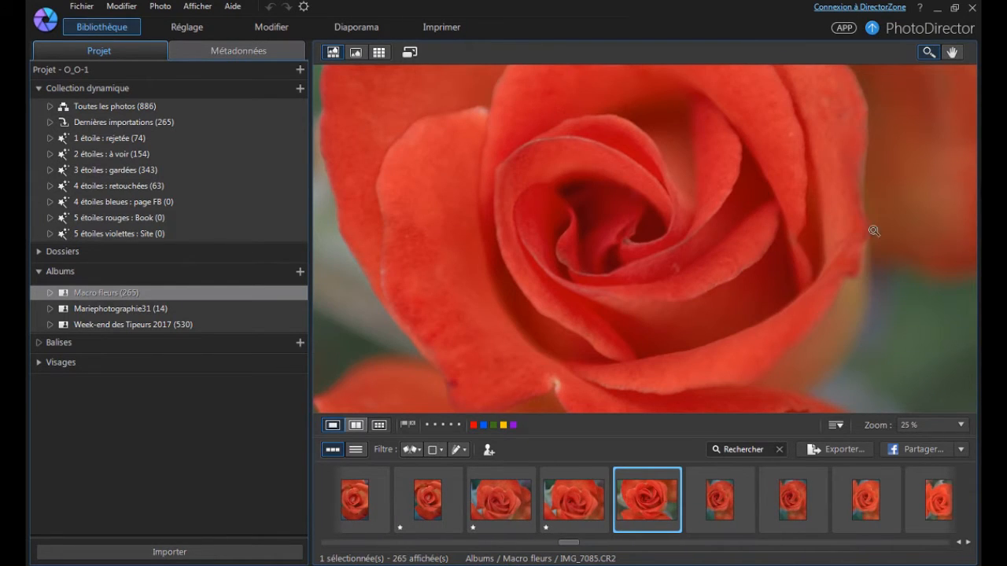
Inspect the petals of the red rose photo IMG_7085 at 100 % and rate it three stars.
left_click(550, 217)
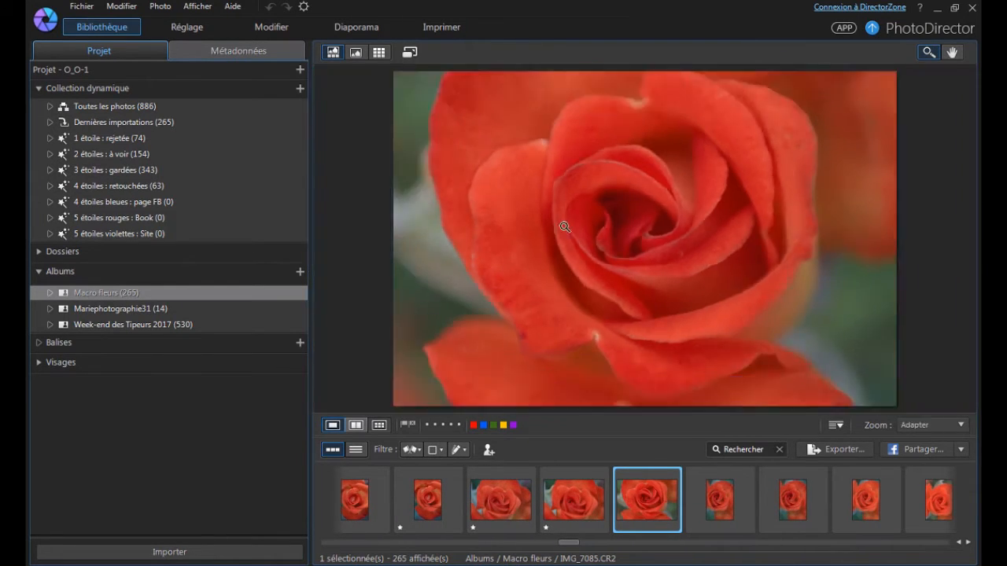
left_click(705, 172)
left_click(703, 171)
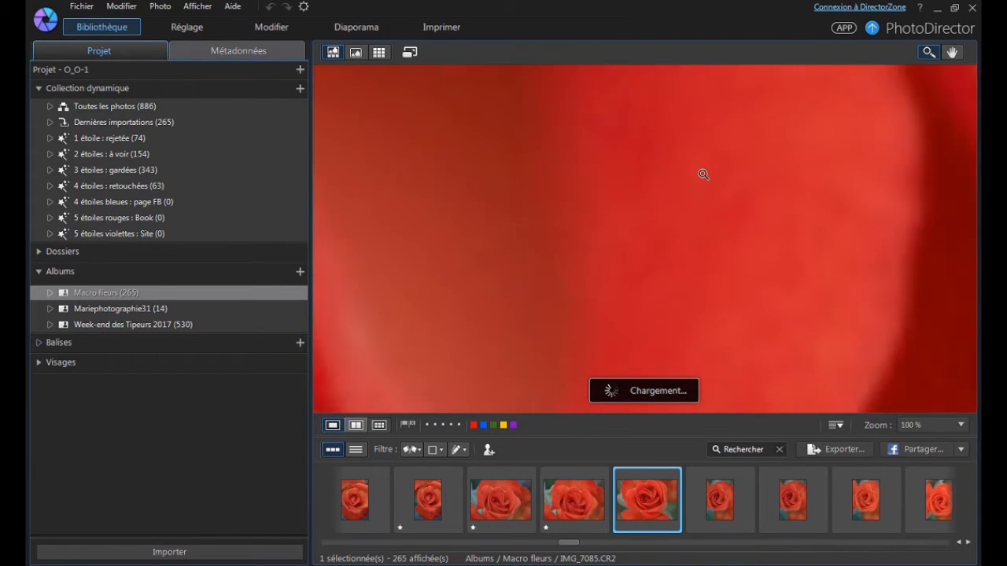
left_click(704, 174)
left_click(703, 174)
key("3")
key("Right")
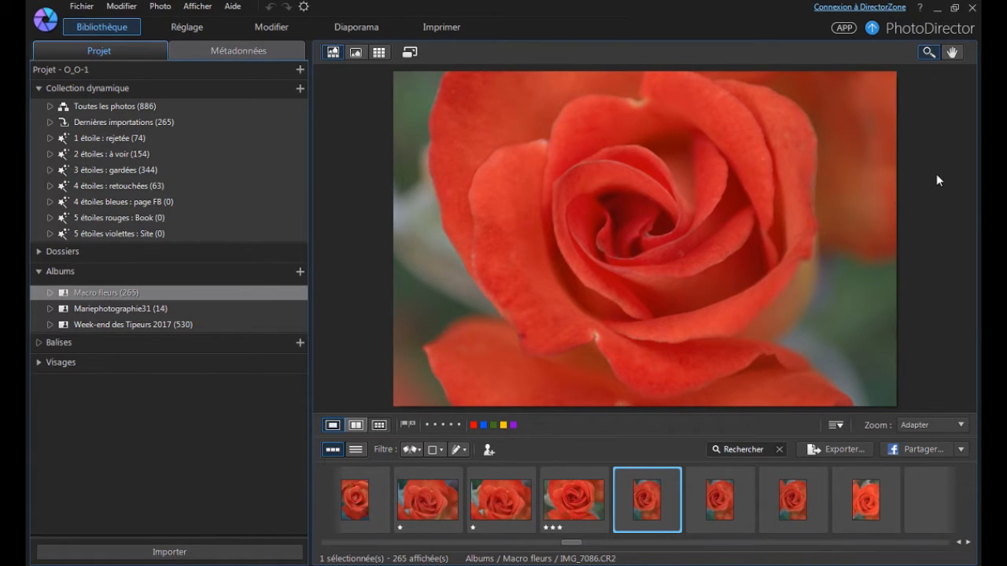
Compare IMG_7086 with the rose photo before it, and rate IMG_7086 and IMG_7087 one star each.
key("Left")
key("Right")
key("1")
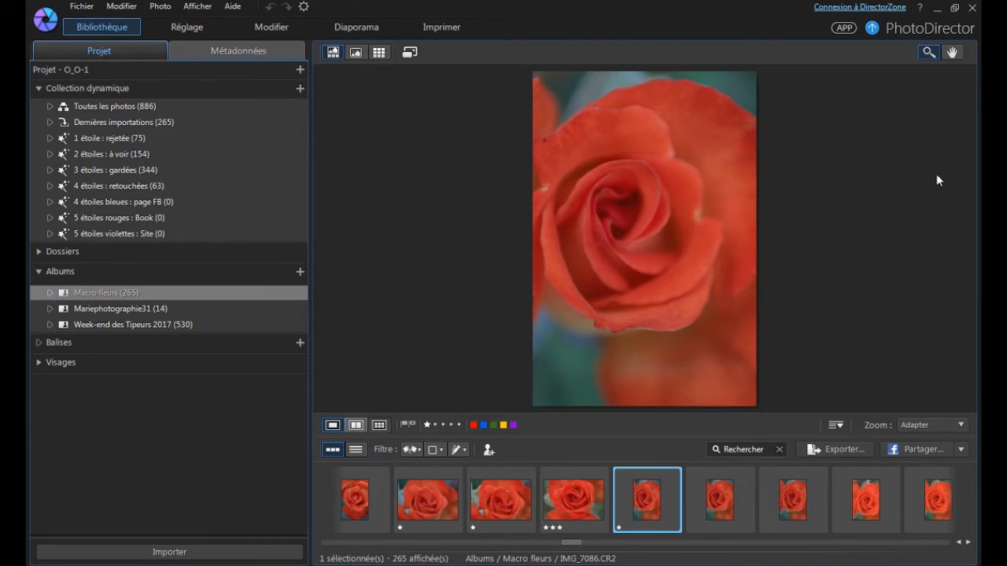
left_click(628, 166)
key("Right")
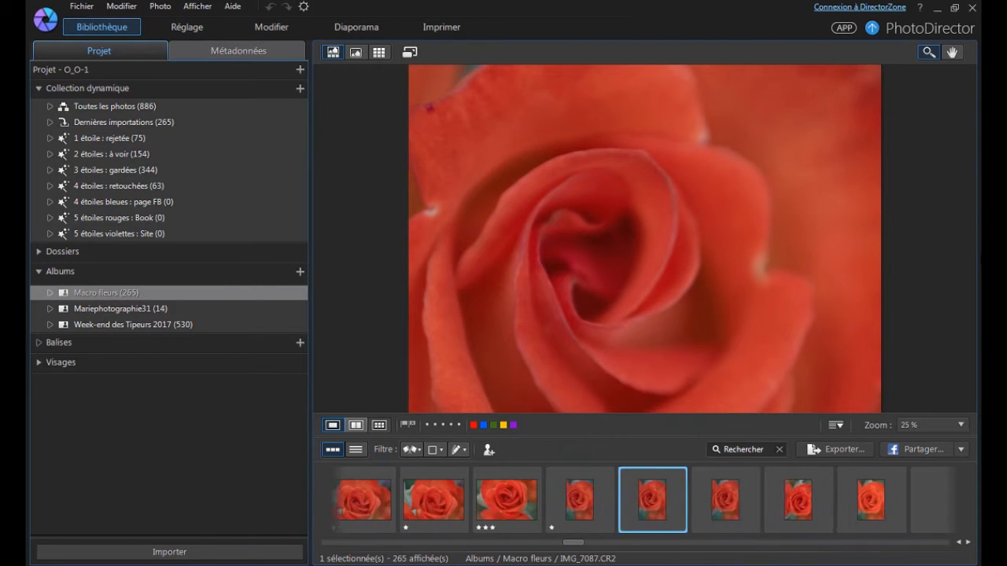
key("Right")
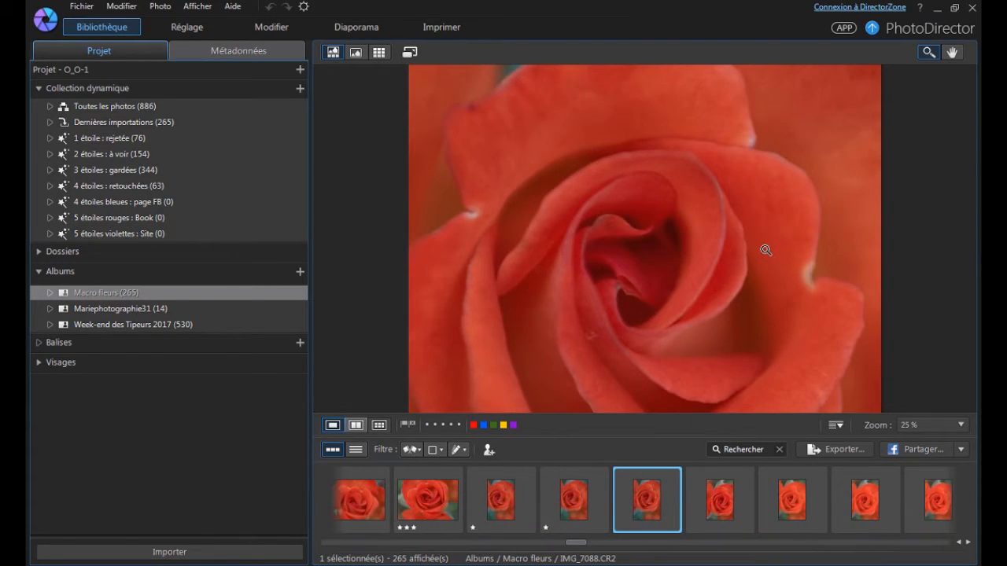
Review the whole red rose photo IMG_7088, rate it two stars, and rate IMG_7089 one star.
left_click(764, 249)
right_click(764, 249)
left_click(874, 208)
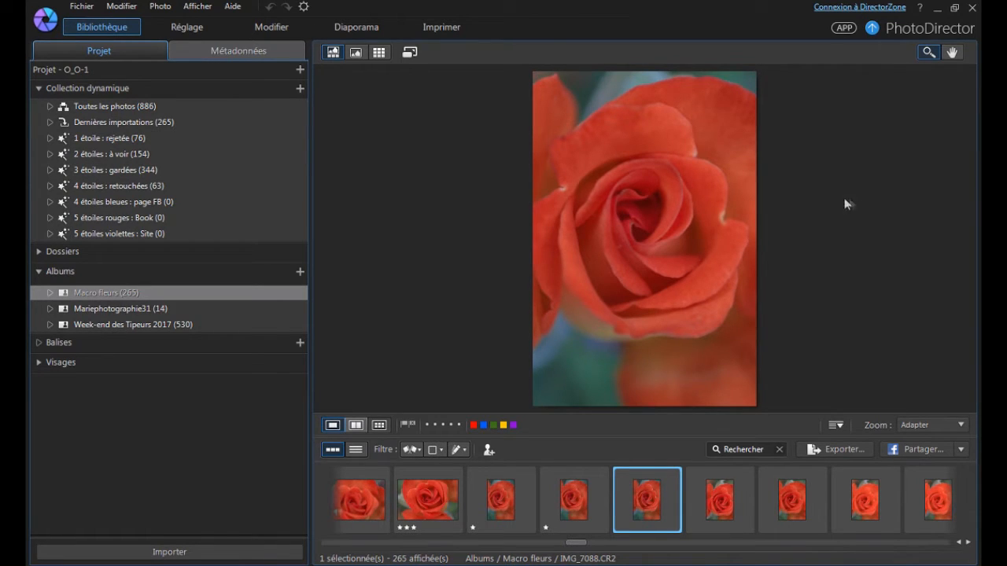
key("Right")
key("Right")
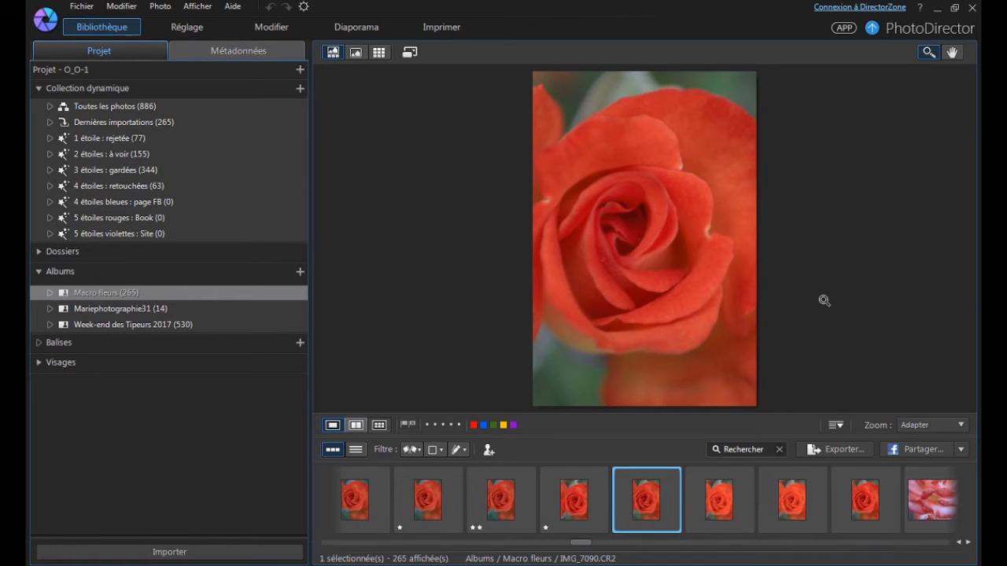
Rate the remaining red rose photos from IMG_7090 onward one star each, and recheck IMG_7092.
left_click(669, 244)
left_click(669, 243)
key("1")
key("Right")
key("Right")
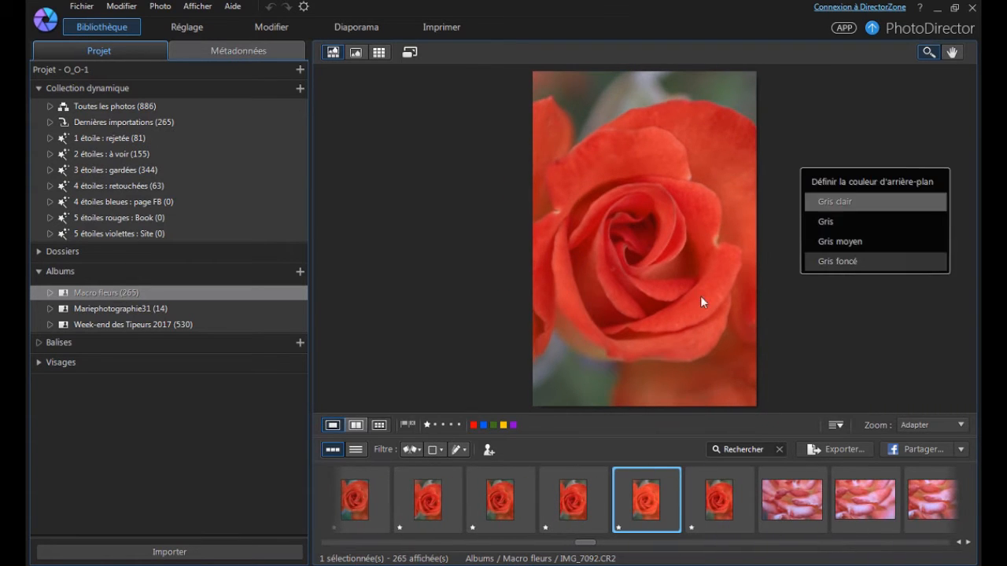
left_click(700, 297)
left_click(676, 272)
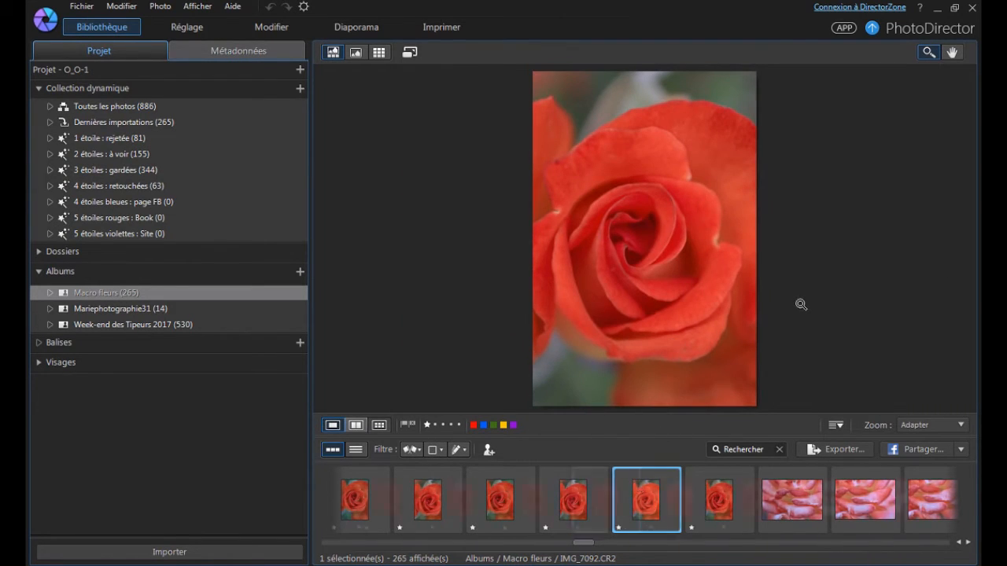
key("Right")
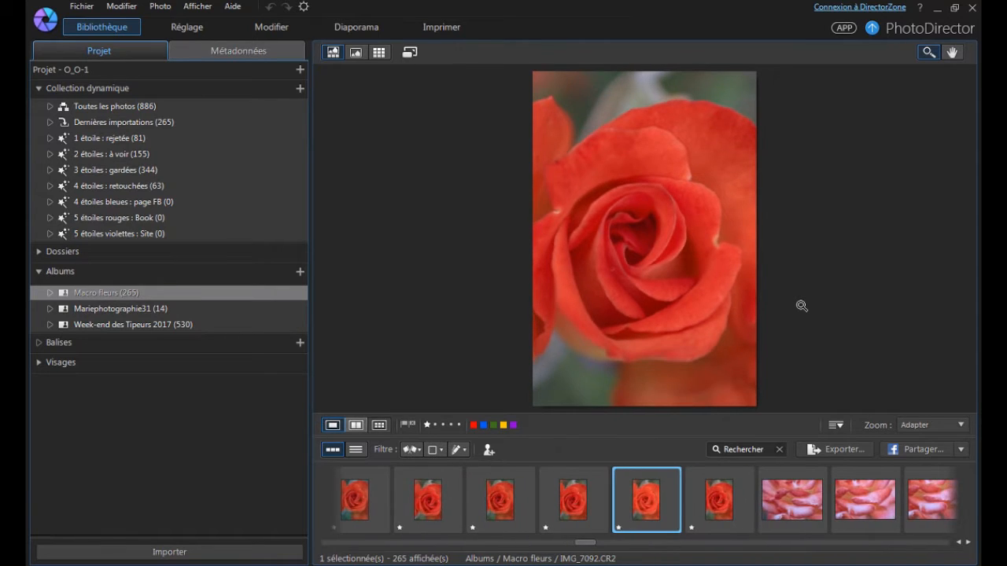
Rate the first pink petal photo, IMG_7095, one star and advance to IMG_7096.
key("Right")
key("Right")
key("Right")
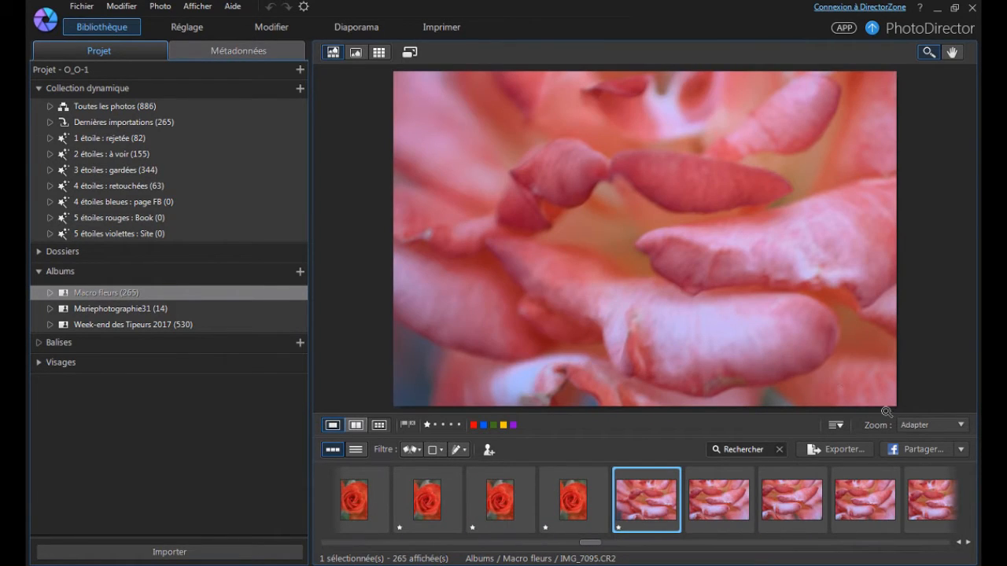
key("Right")
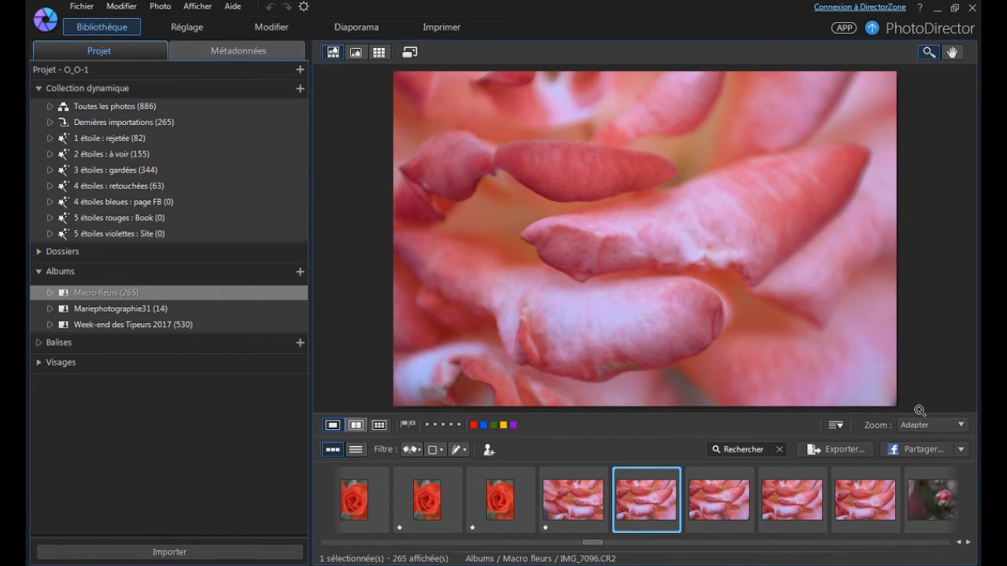
Compare the pink petal photos IMG_7096 through IMG_7099, and rate IMG_7096 and IMG_7098 one star each.
key("Right")
key("Right")
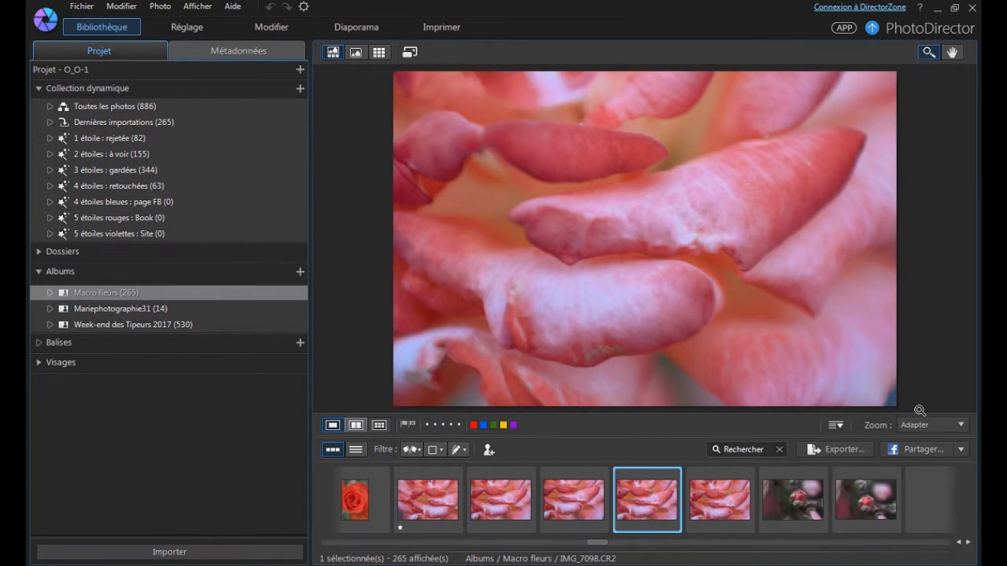
key("Right")
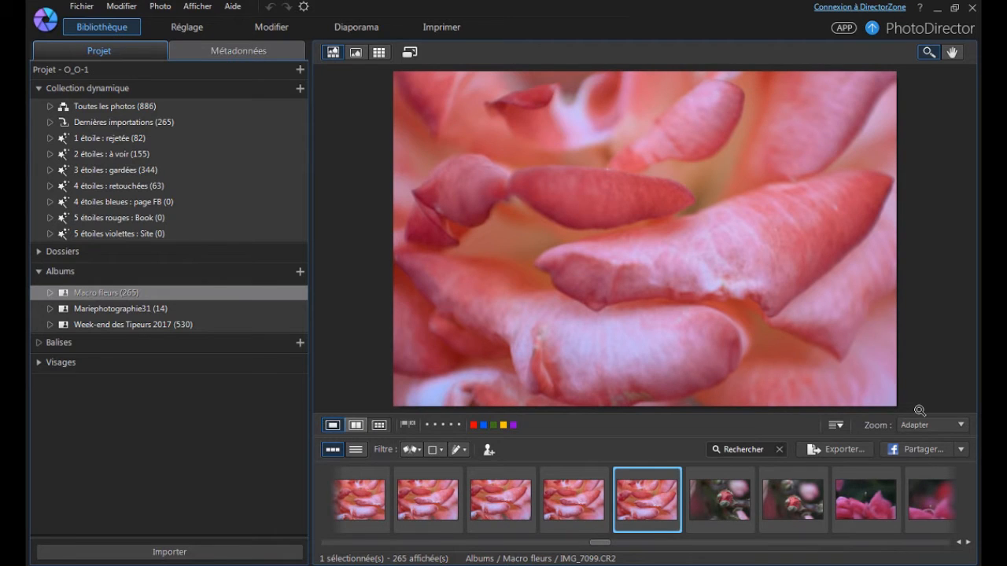
key("Left")
key("Left")
key("Left")
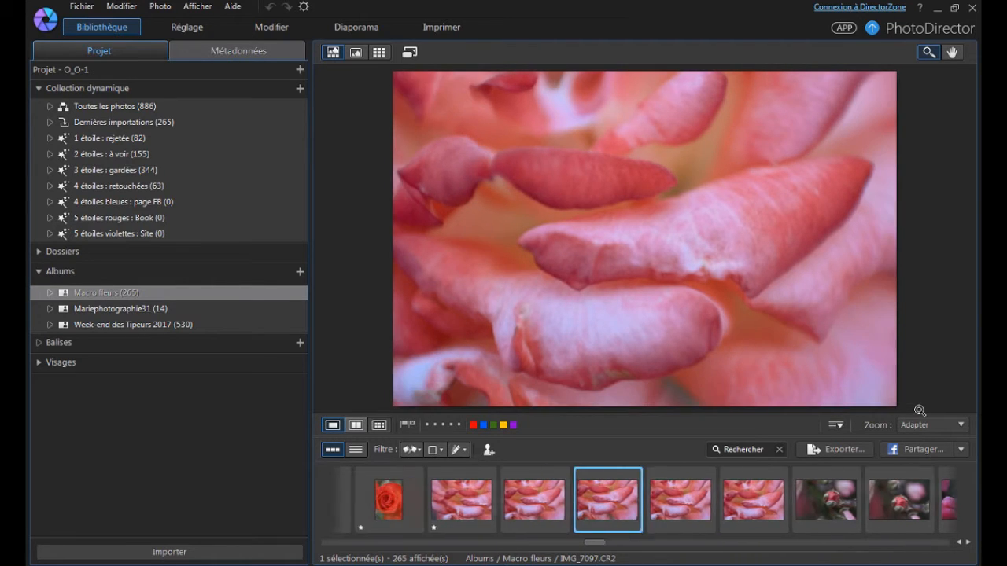
key("1")
key("Right")
key("Right")
key("1")
key("Left")
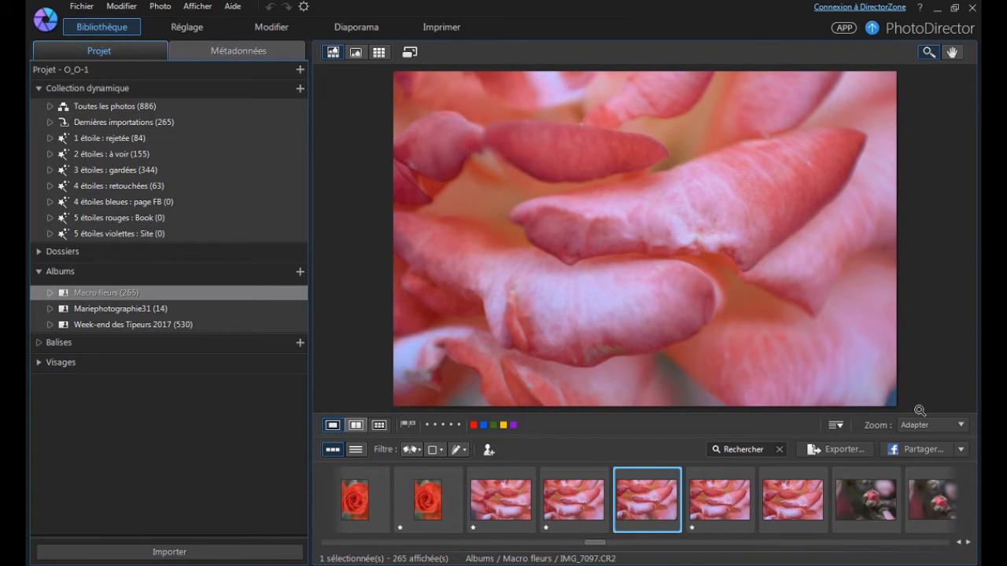
Compare IMG_7097 and IMG_7099 side by side, zoomed to 25 %, and rate IMG_7099 three stars and IMG_7097 one star.
left_click(788, 520, "ctrl")
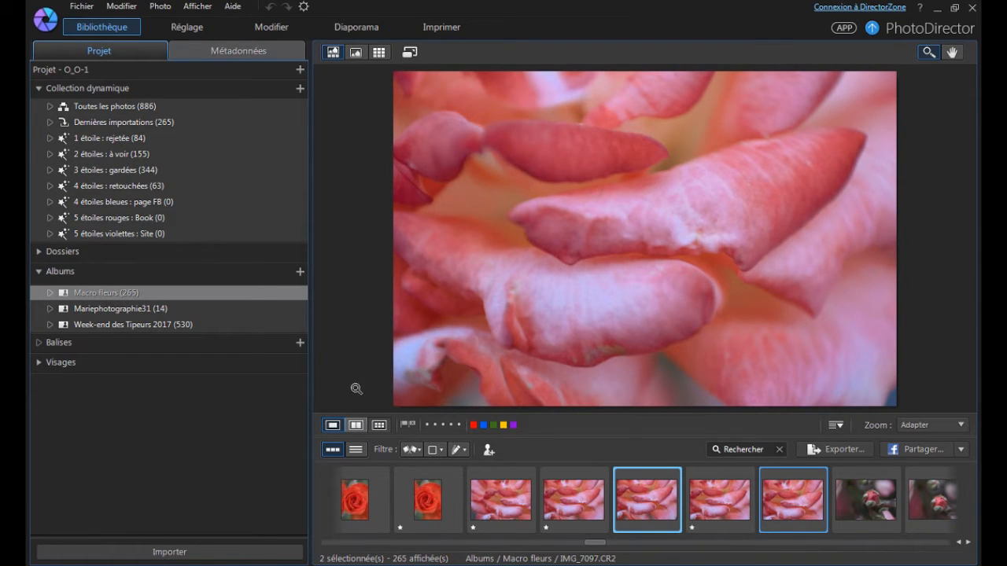
left_click(357, 426)
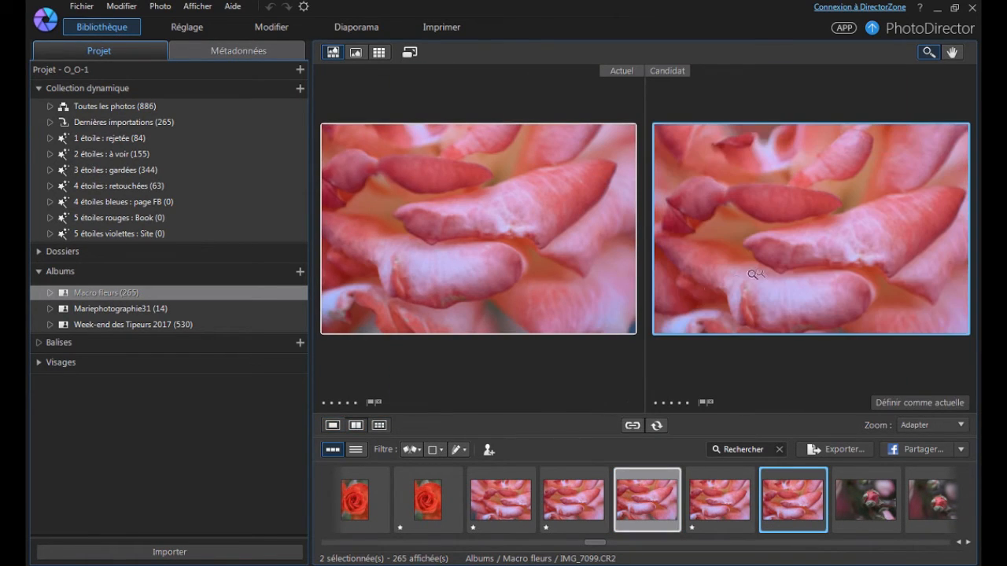
left_click(449, 219)
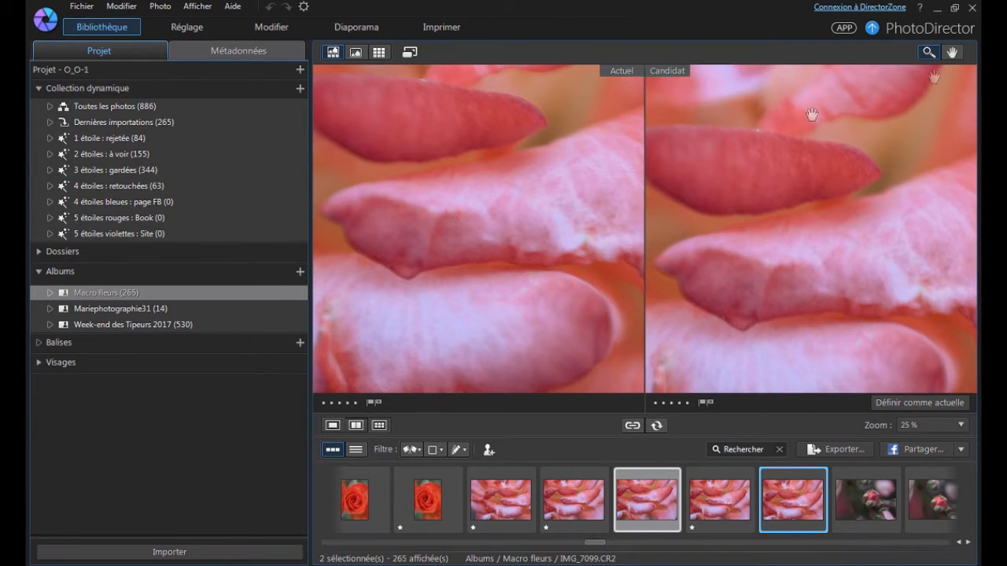
left_click(950, 52)
left_click_drag(502, 194, 495, 208)
left_click(928, 52)
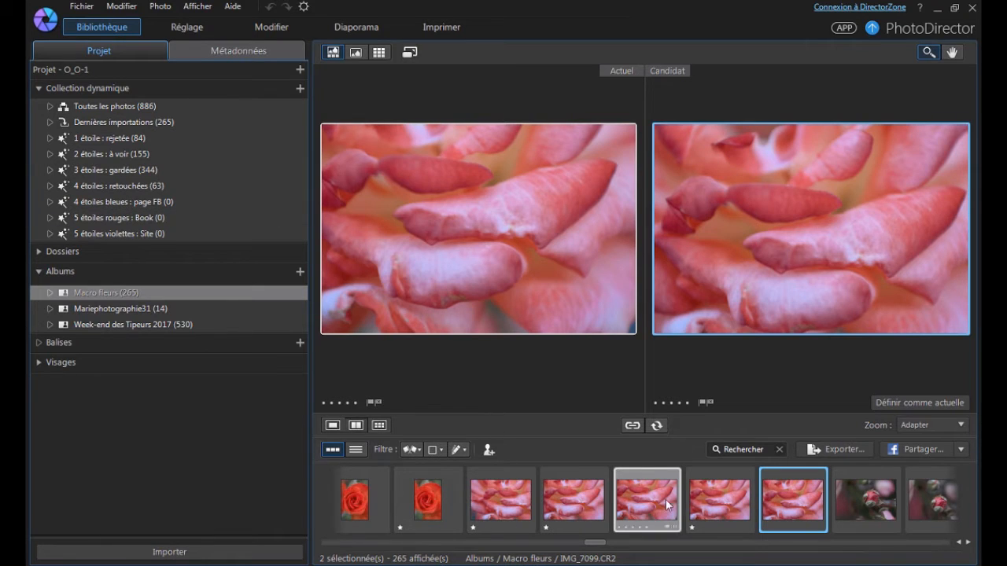
left_click(670, 403)
left_click(323, 402)
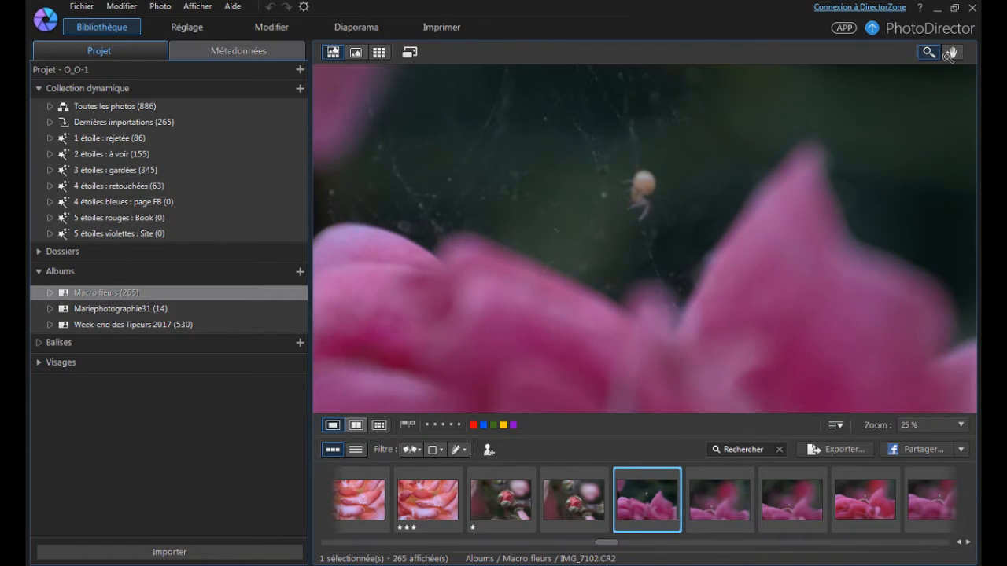
Zoom in on the spider in IMG_7102 and IMG_7103, rate both photos one star, and advance to IMG_7104.
left_click(639, 189)
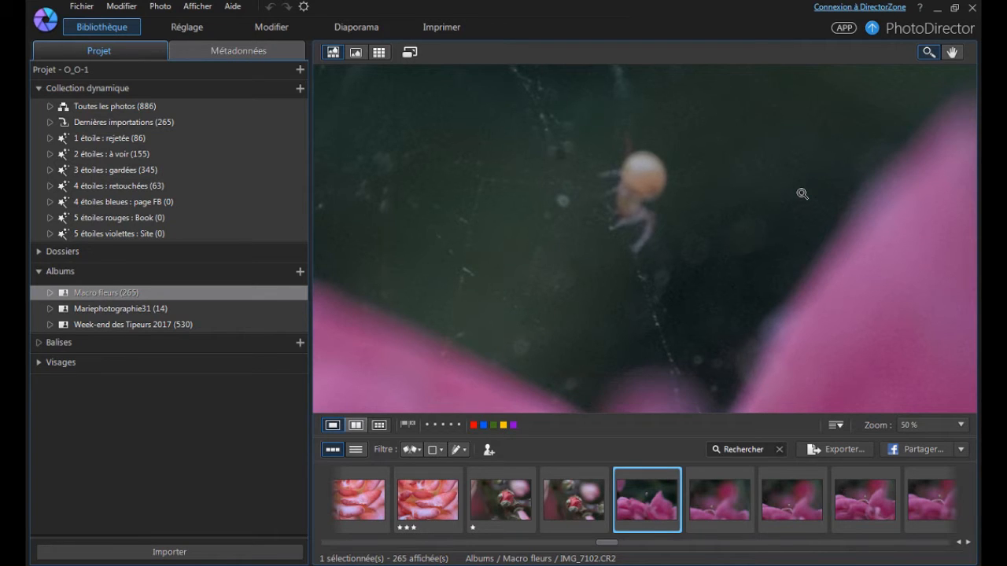
key("Right")
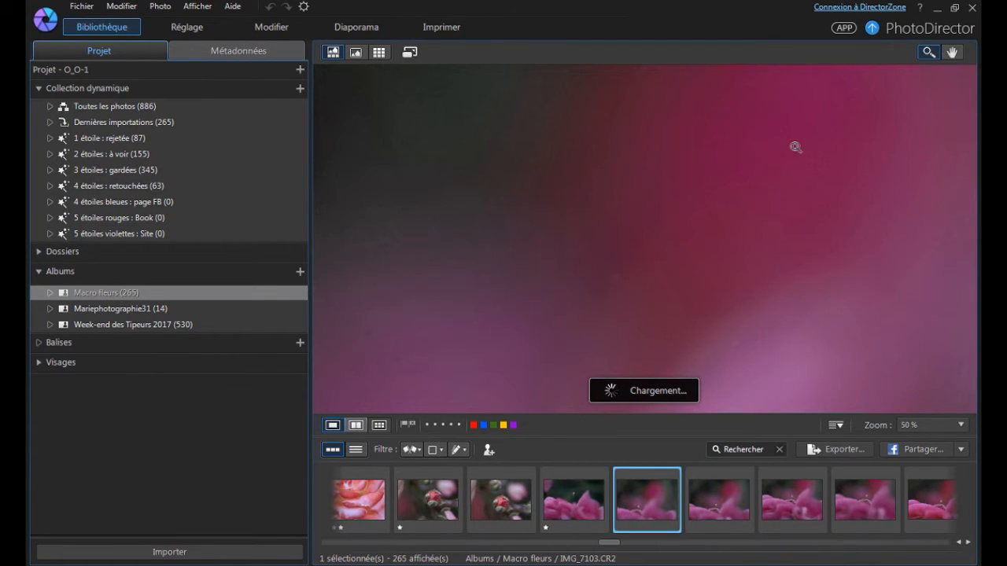
scroll(795, 148, "down", 2)
scroll(612, 342, "up", 1)
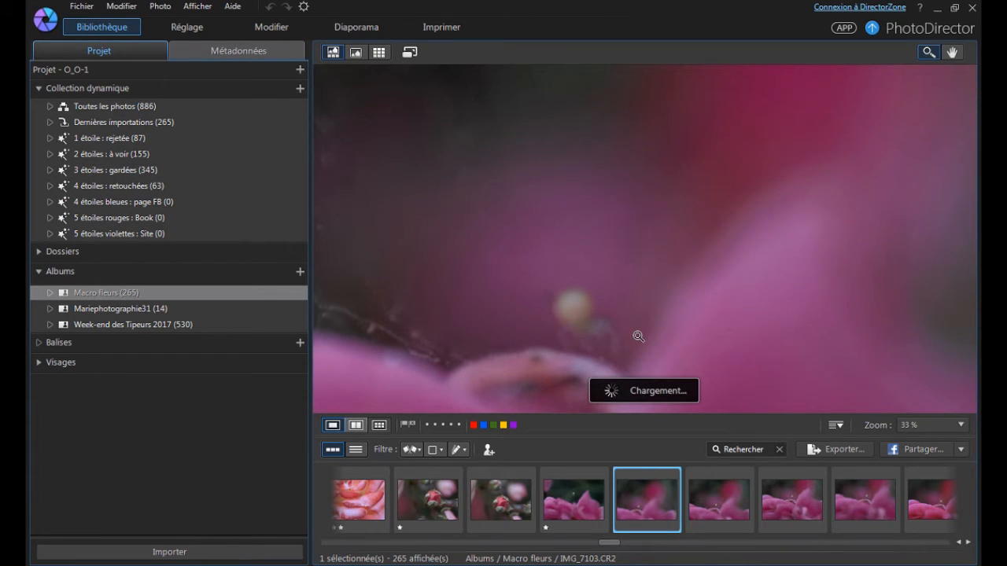
key("1")
key("Right")
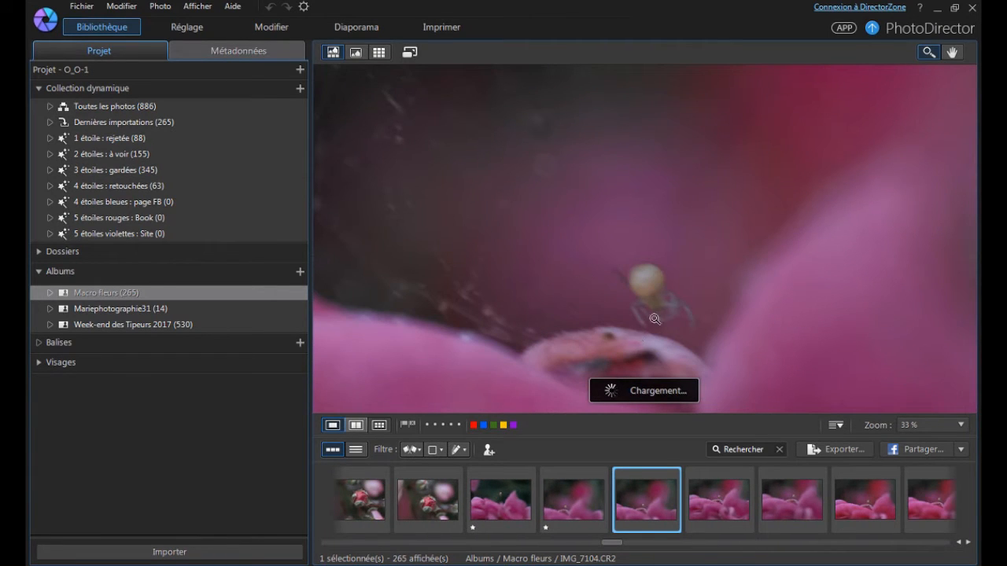
Compare the spider's sharpness in IMG_7104 through IMG_7107, rate these four photos one star each, and advance to IMG_7108.
scroll(697, 274, "down", 1)
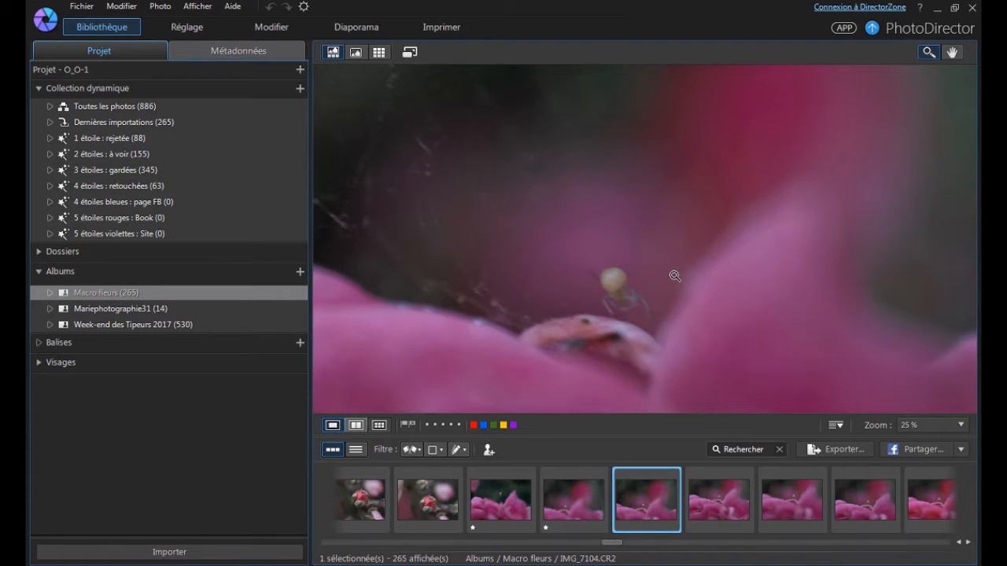
key("Right")
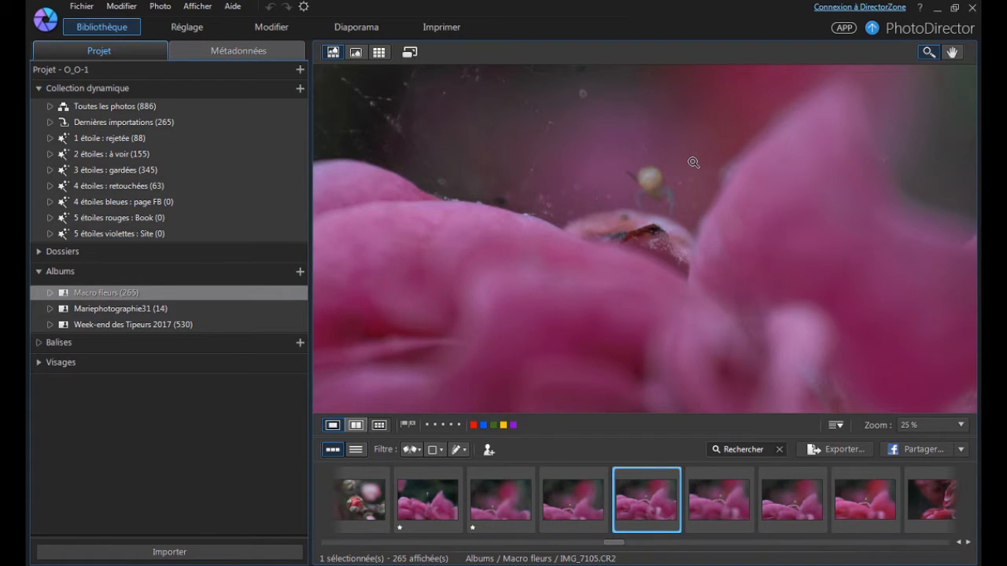
scroll(684, 153, "up", 2)
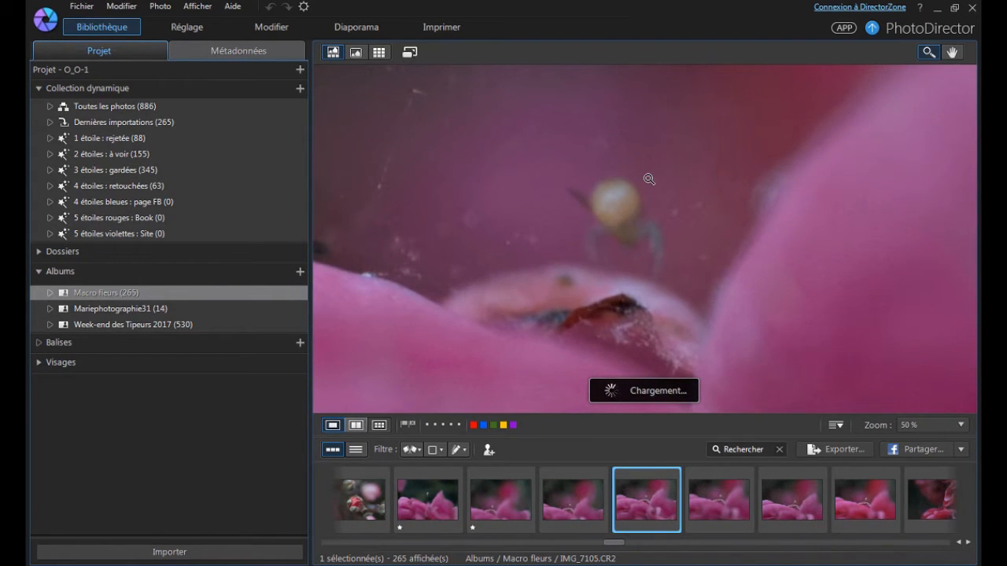
key("Left")
left_click(952, 52)
left_click_drag(706, 334, 713, 232)
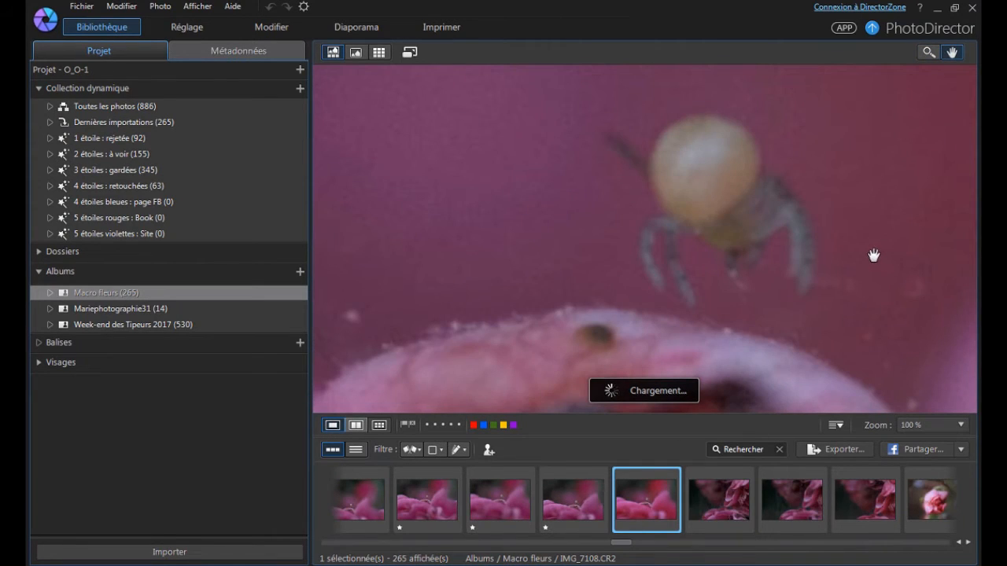
Examine the spider and petals in IMG_7108 at fitted, 25 % and 33 % zoom to judge the photo's sharpness.
left_click(929, 53)
scroll(815, 268, "down", 2)
scroll(814, 268, "down", 2)
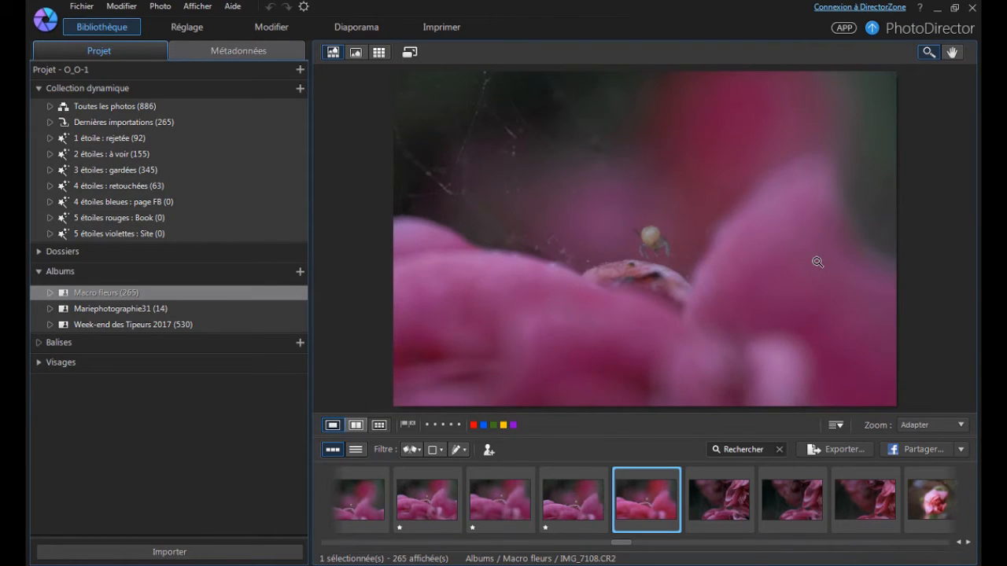
scroll(718, 235, "up", 1)
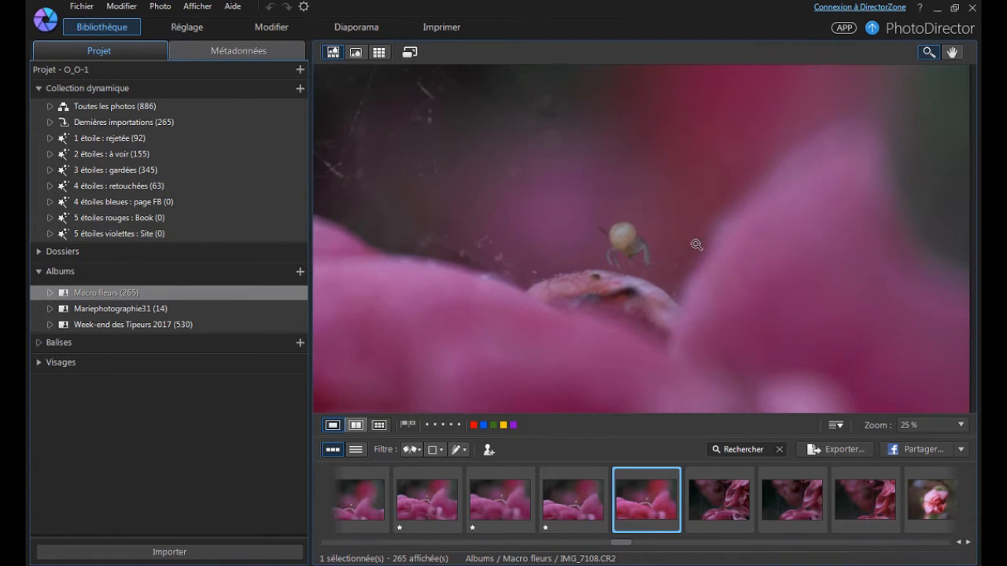
scroll(637, 247, "up", 1)
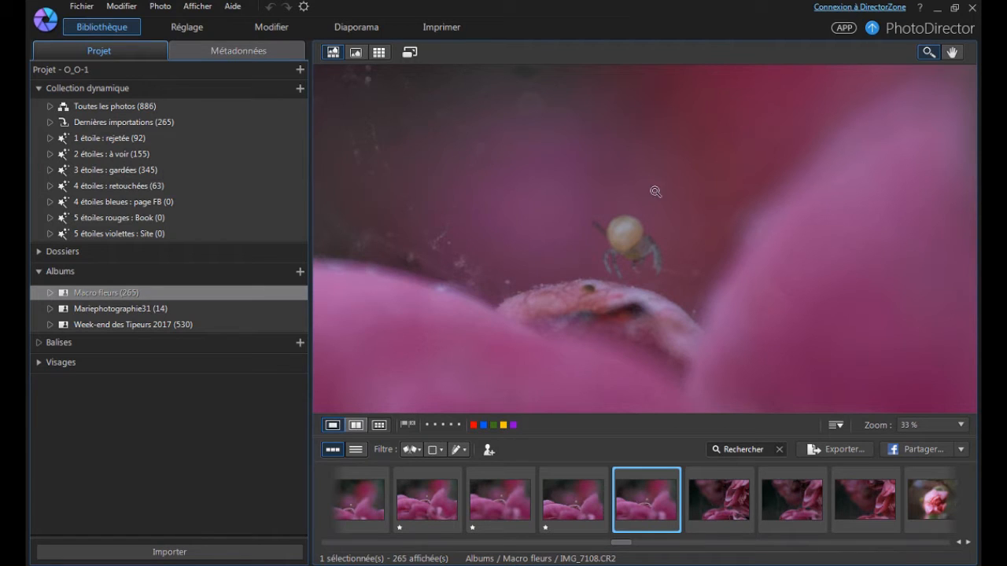
scroll(663, 286, "down", 1)
scroll(663, 286, "down", 2)
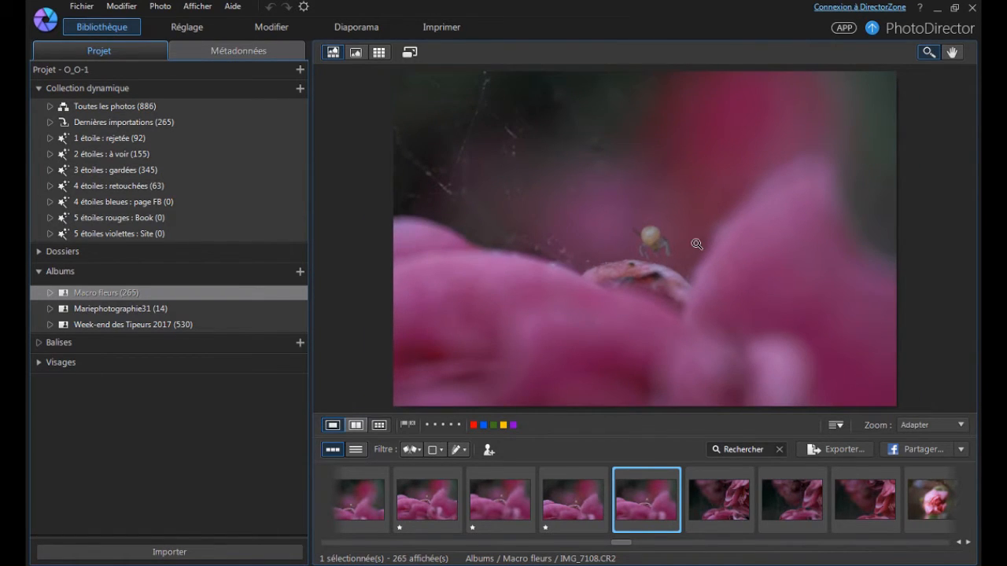
scroll(697, 245, "up", 1)
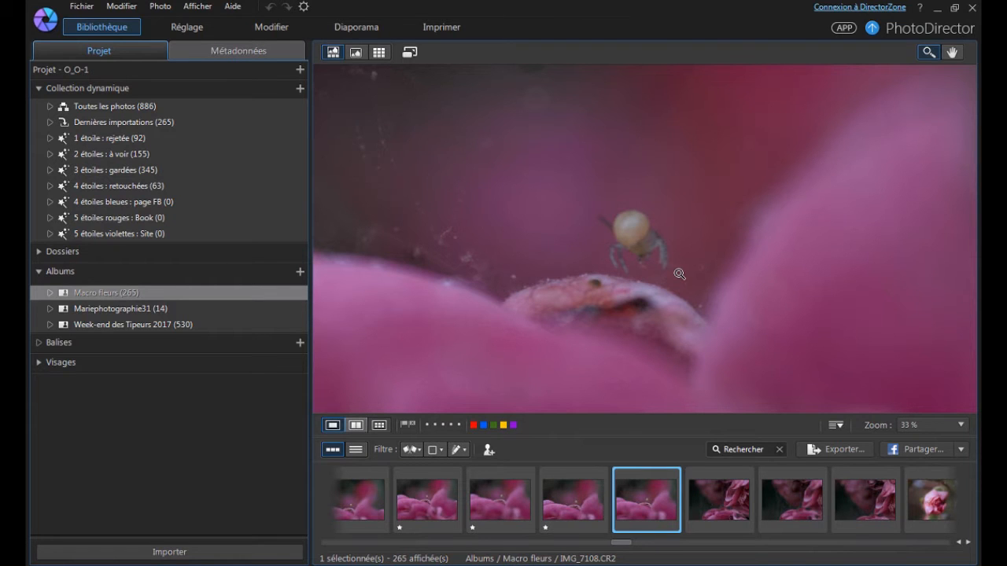
scroll(679, 274, "down", 1)
scroll(682, 274, "down", 1)
scroll(512, 485, "up", 5)
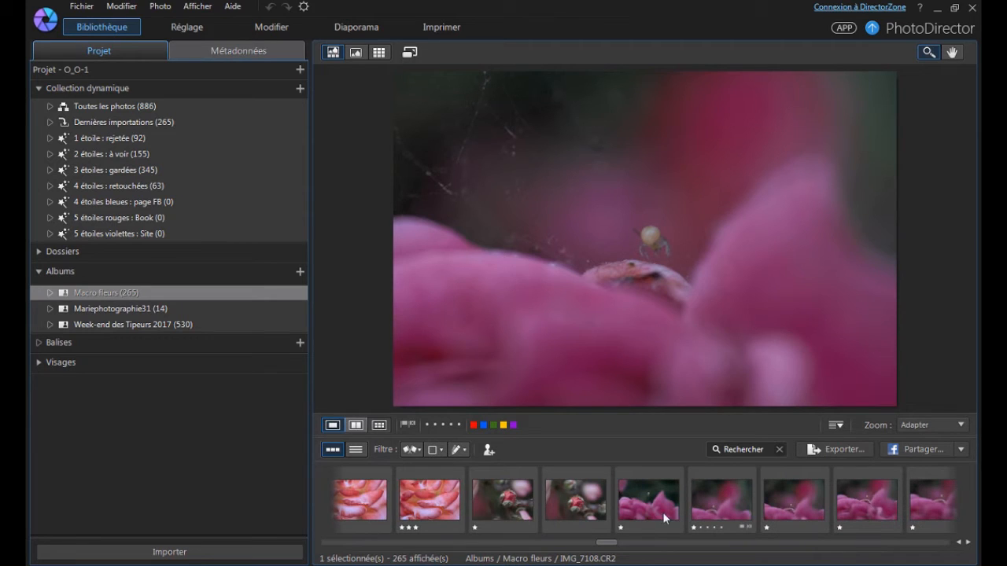
Rate the skipped rosebud photo IMG_7101 one star and IMG_7108 three stars, and inspect the dark pink petal photos IMG_7109 through IMG_7111.
left_click(576, 503)
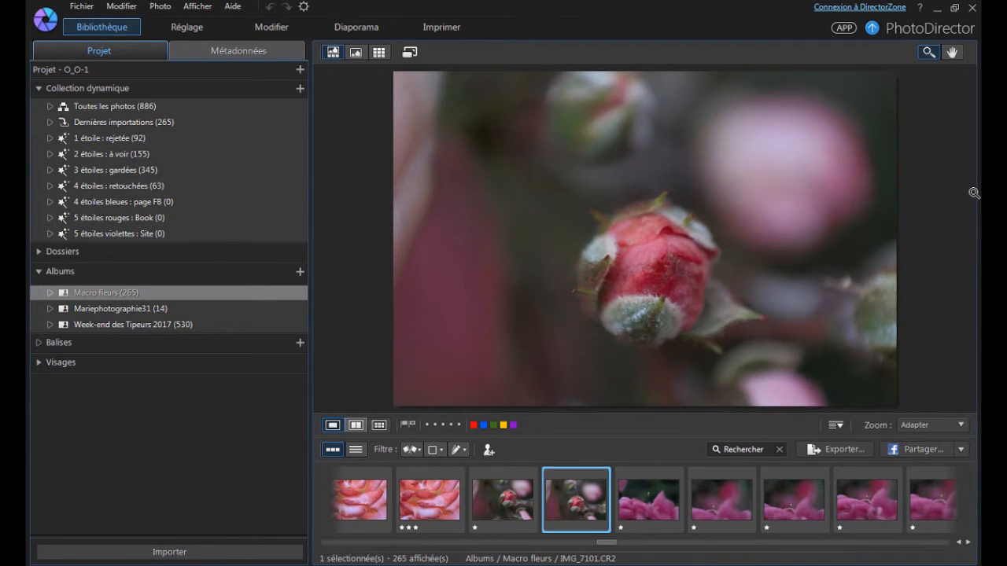
key("Right")
key("Right")
key("Right")
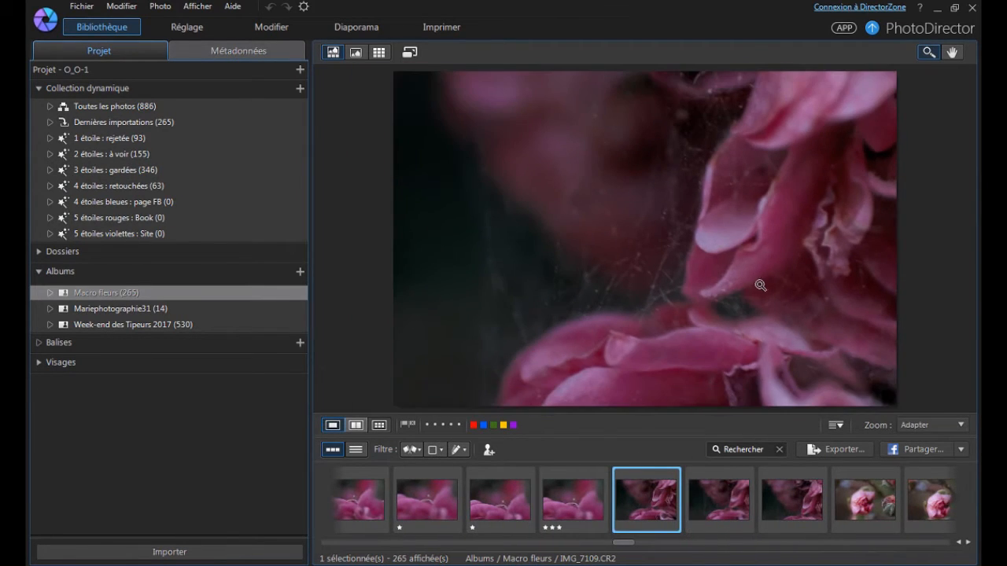
key("Right")
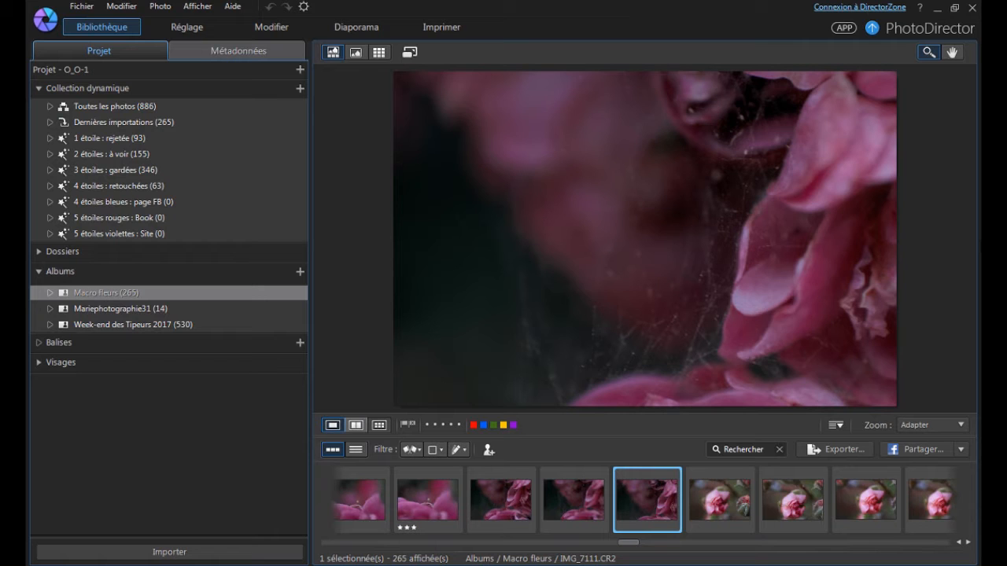
left_click(751, 292)
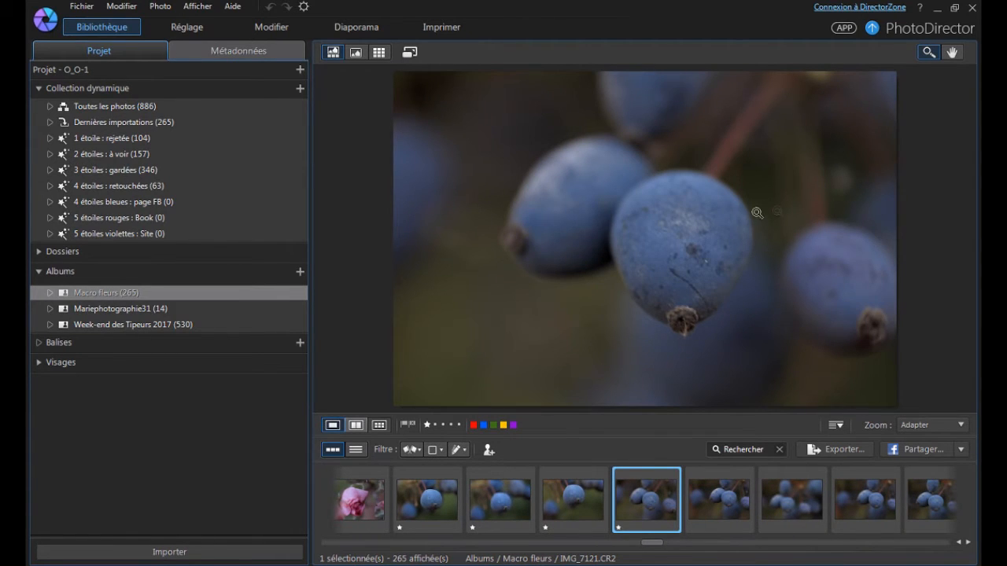
Check the sharpness of the blue berry photos IMG_7121 through IMG_7133 and rate them one star each.
left_click(756, 214)
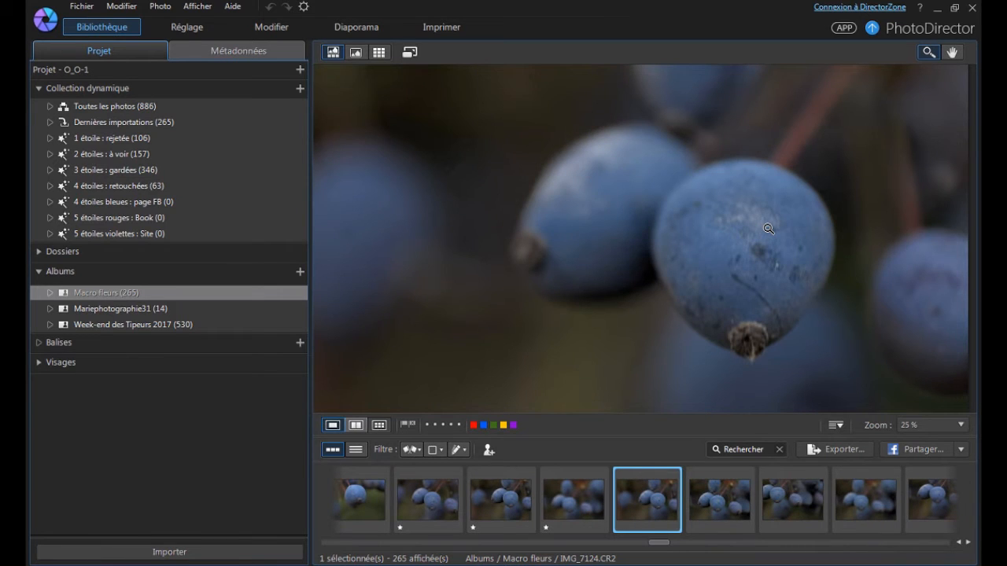
left_click(768, 229)
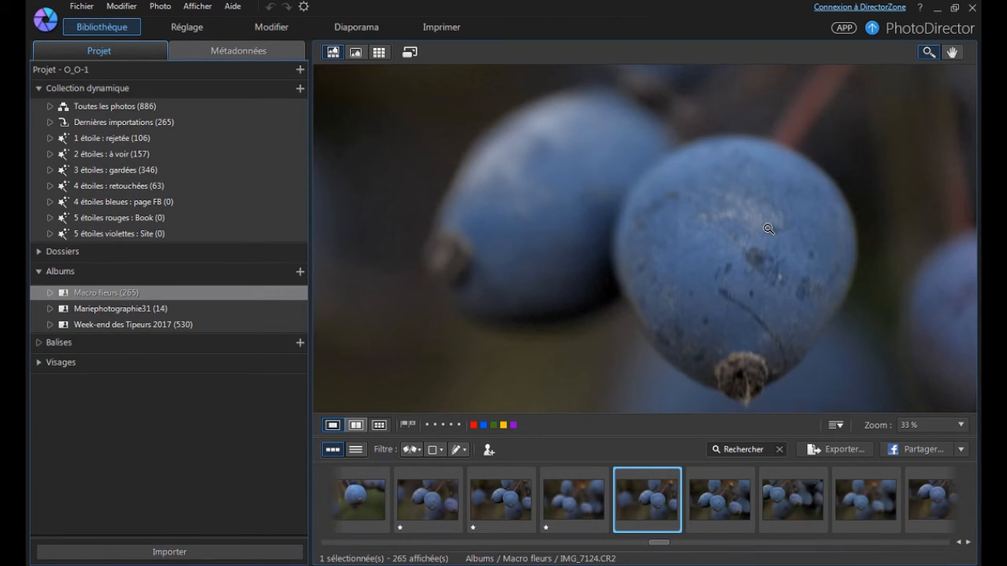
scroll(769, 229, "down", 2)
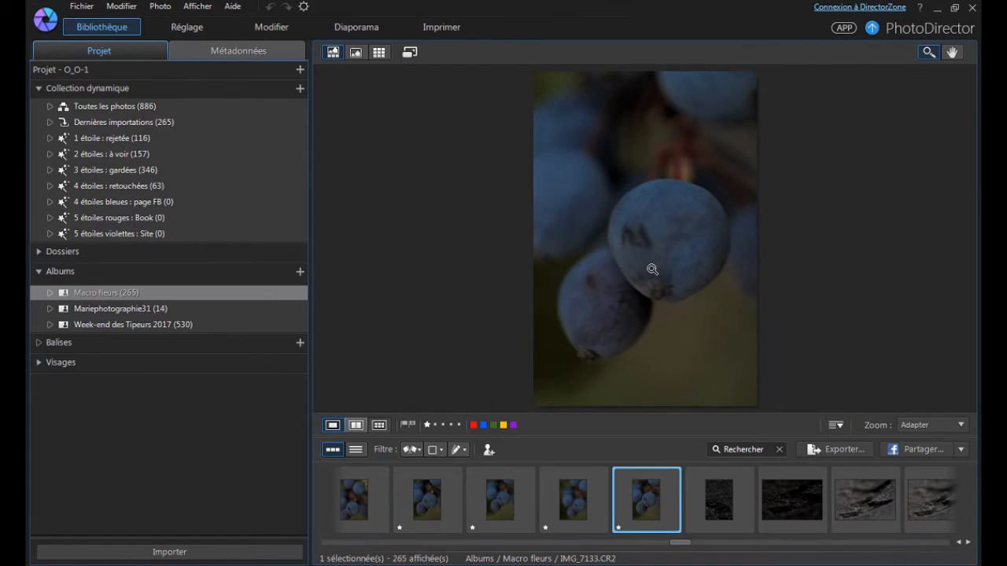
scroll(652, 269, "up", 1)
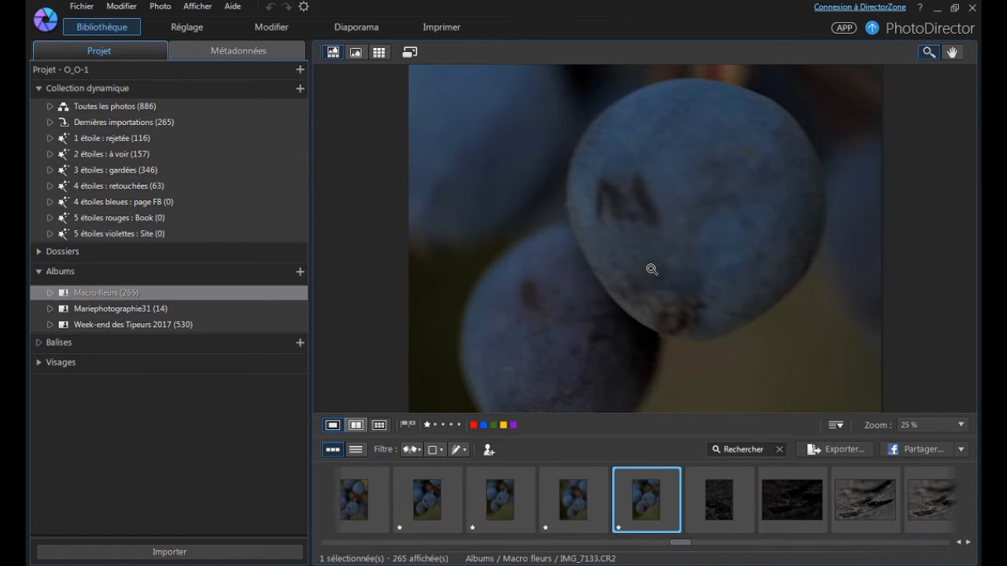
scroll(651, 269, "down", 1)
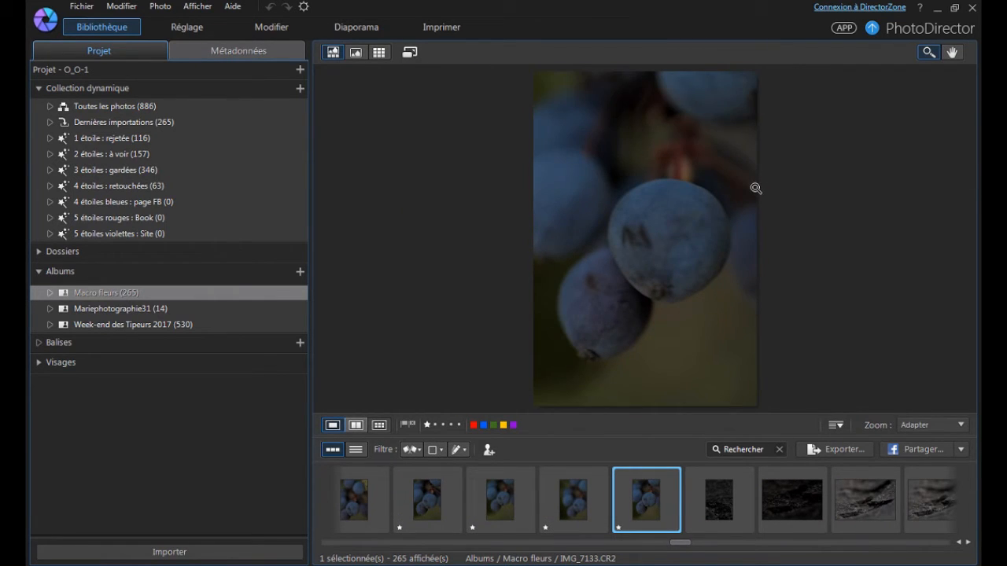
Recheck the berry photos back to IMG_7127, and rate the dark photos IMG_7134 and IMG_7135 one star each.
key("Left")
key("Left")
key("Left")
key("Left")
key("Left")
key("Left")
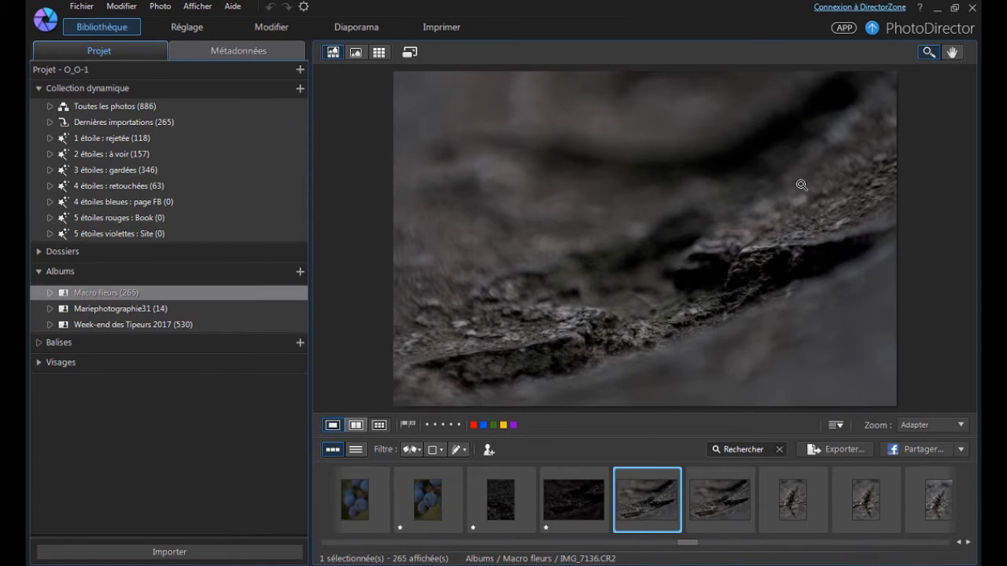
key("Right")
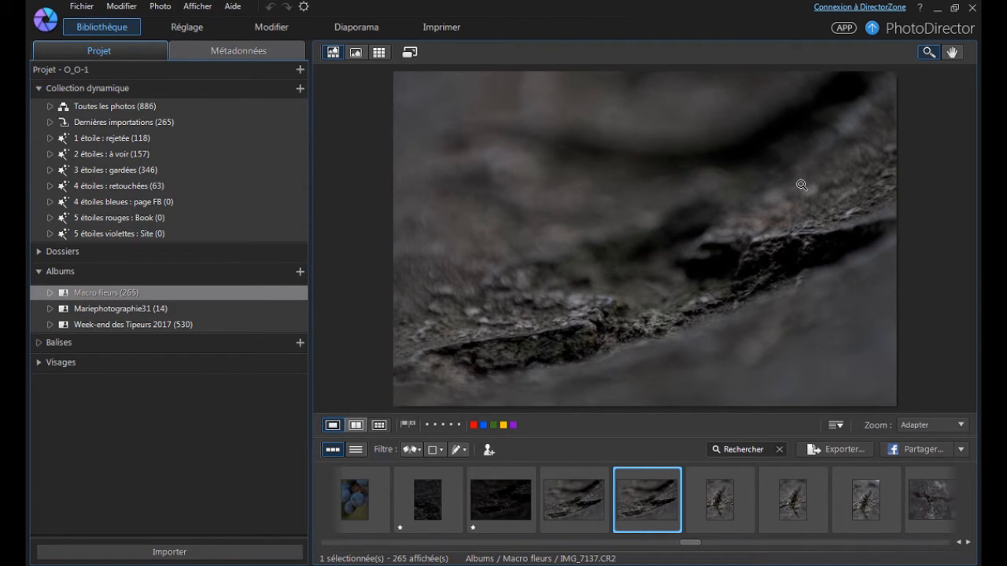
Compare the stone ridge photos IMG_7136 and IMG_7137, and rate IMG_7136 three stars.
key("Left")
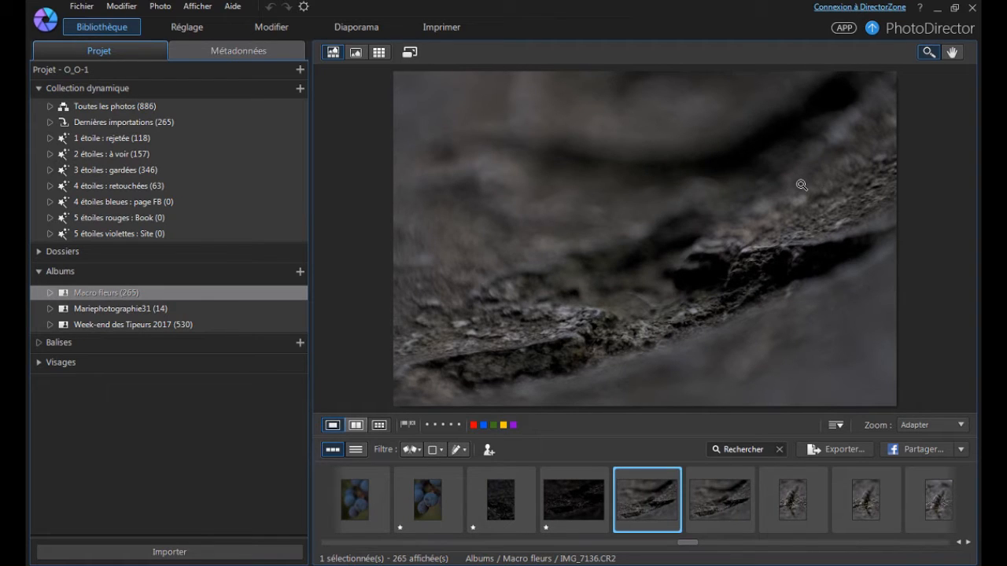
key("3")
key("Left")
key("Right")
key("Right")
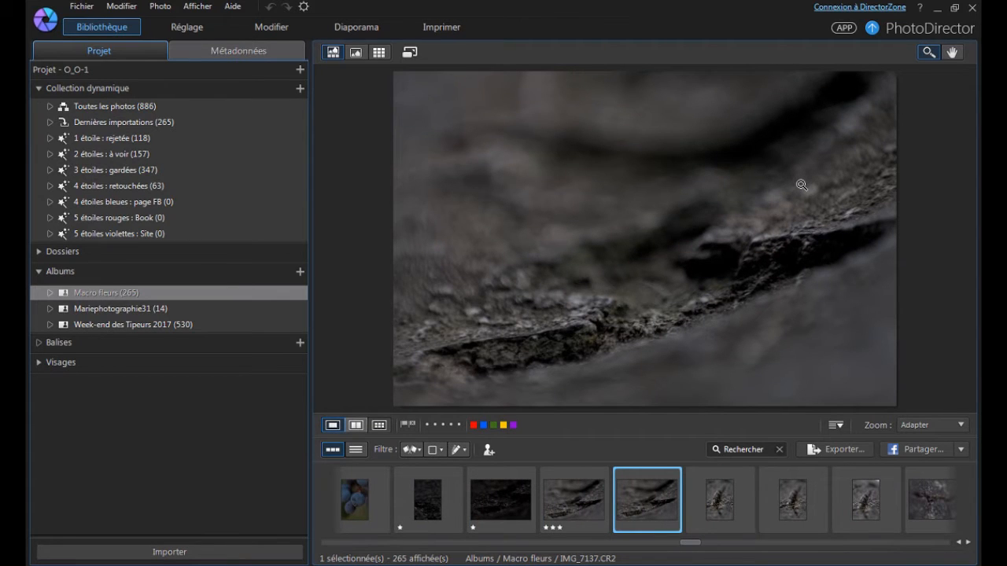
Recheck IMG_7137 against IMG_7136 and rate IMG_7137 one star.
key("Left")
key("Right")
key("1")
key("Right")
key("Left")
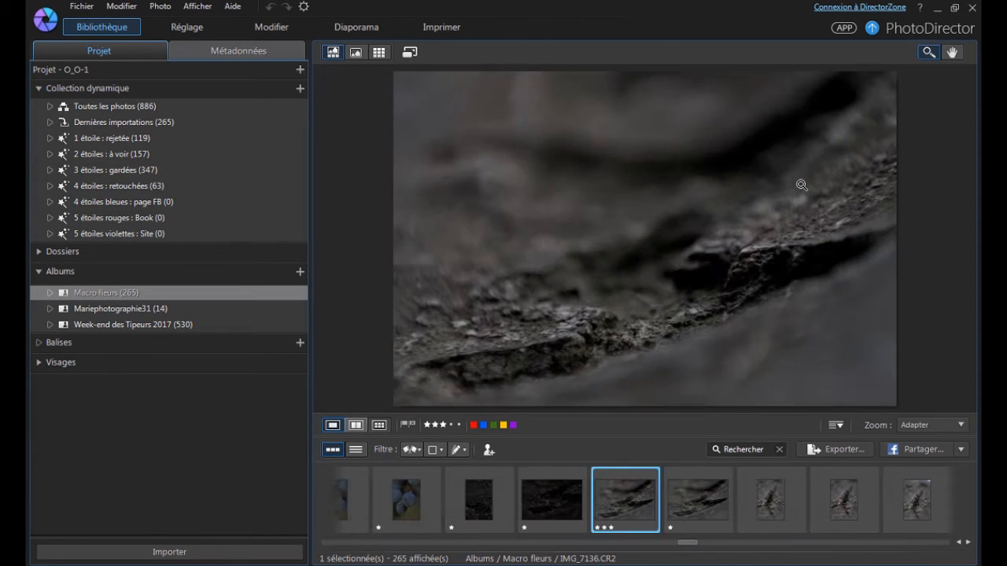
key("Right")
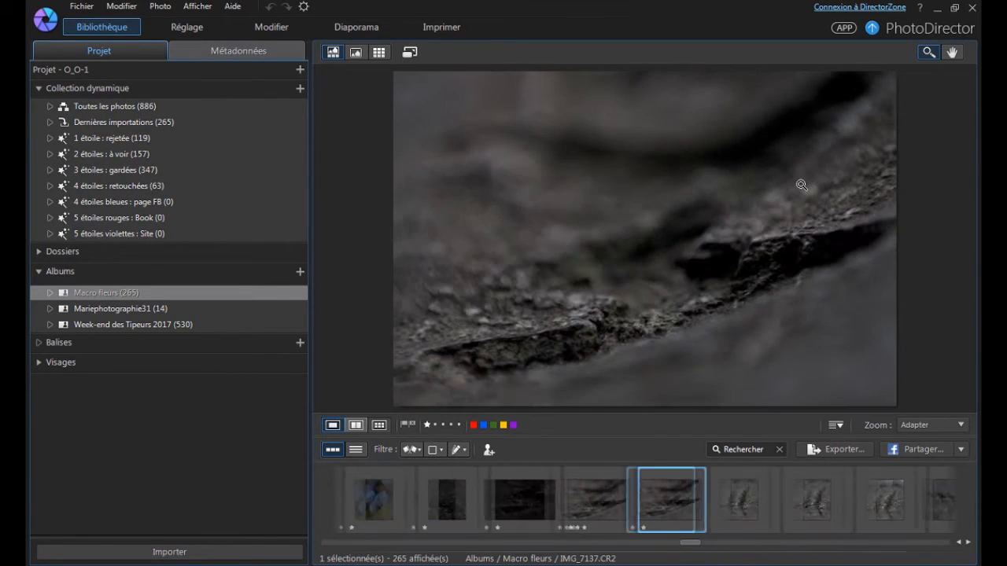
key("1")
Compare the vertical mossy crack photos, and rate IMG_7138 and IMG_7139 one star each and IMG_7140 three stars.
key("Right")
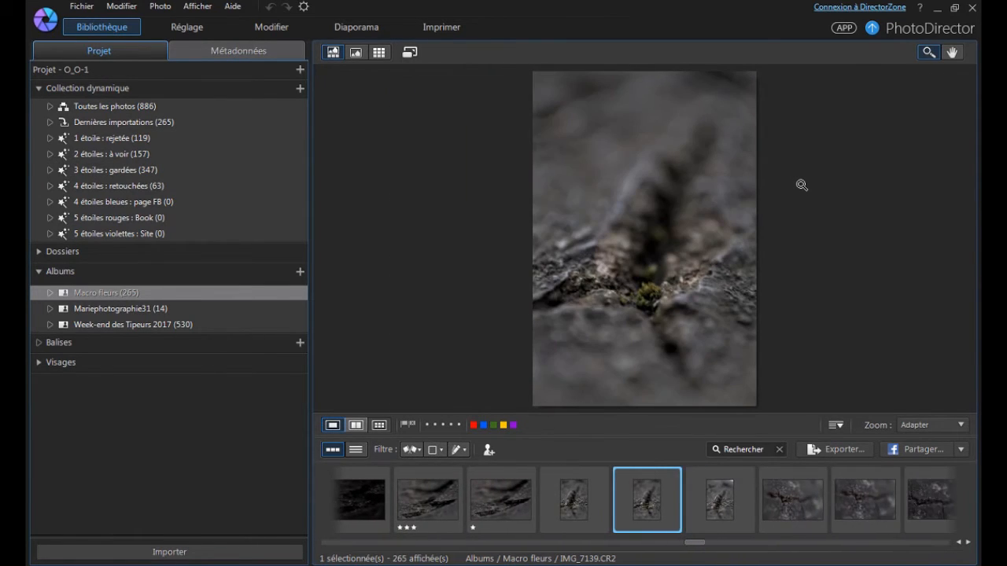
key("Right")
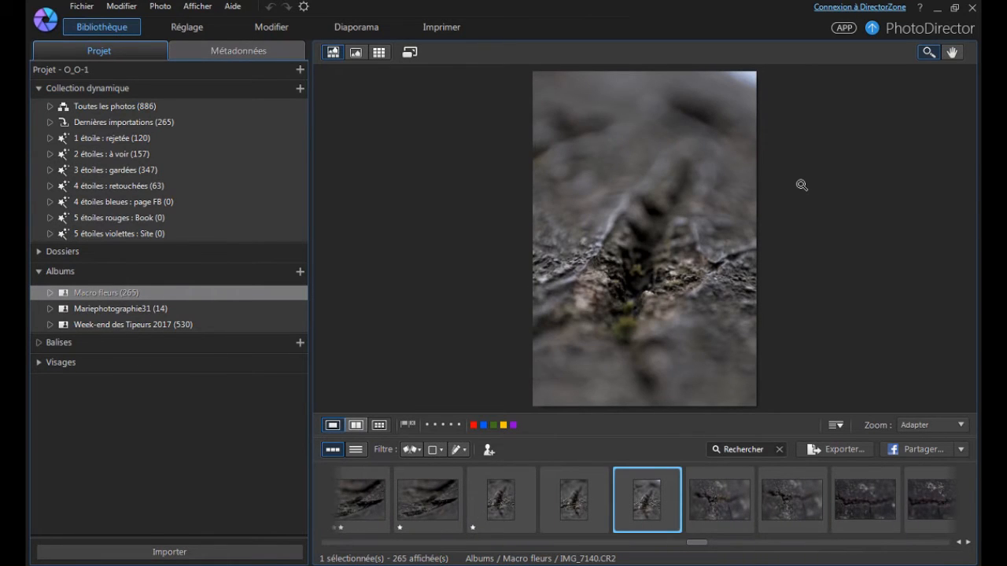
key("3")
key("Left")
key("Right")
key("Left")
key("1")
Rate the horizontal stone crack photos IMG_7141 through IMG_7144 one star each and IMG_7145 three stars.
key("Right")
key("1")
key("Right")
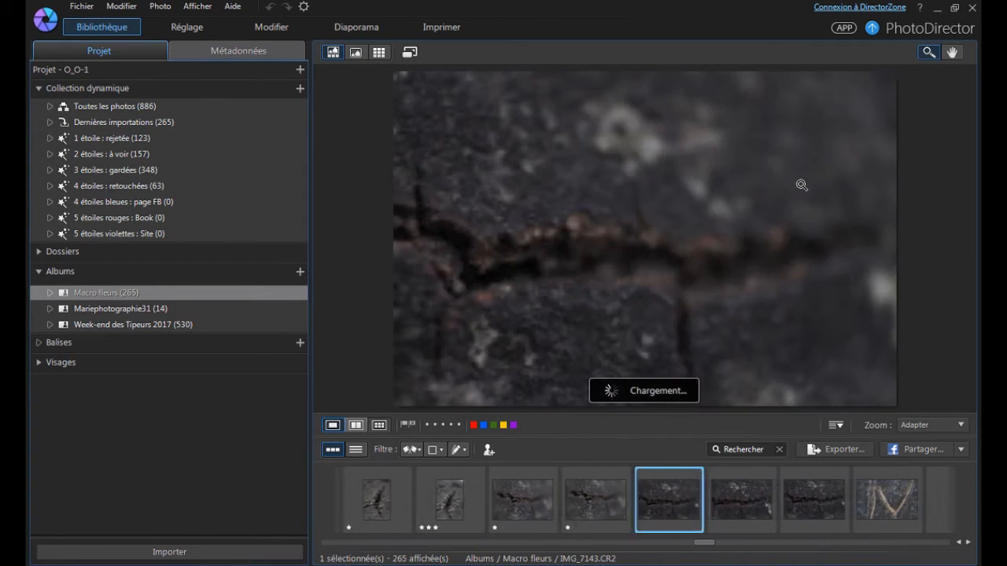
key("1")
key("Right")
key("1")
key("Right")
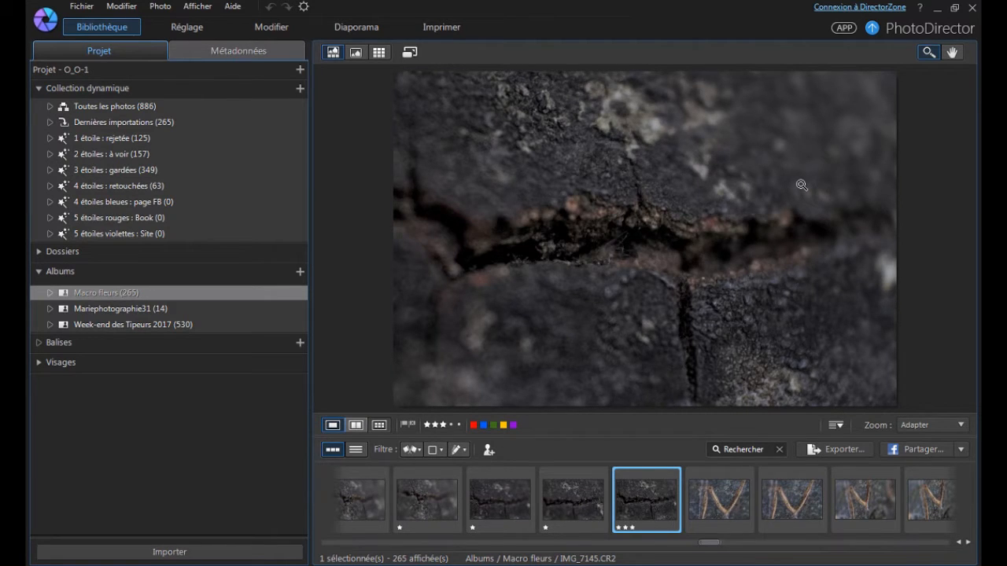
Rate the first carved-stone photo, IMG_7146, three stars and advance to IMG_7147.
key("Right")
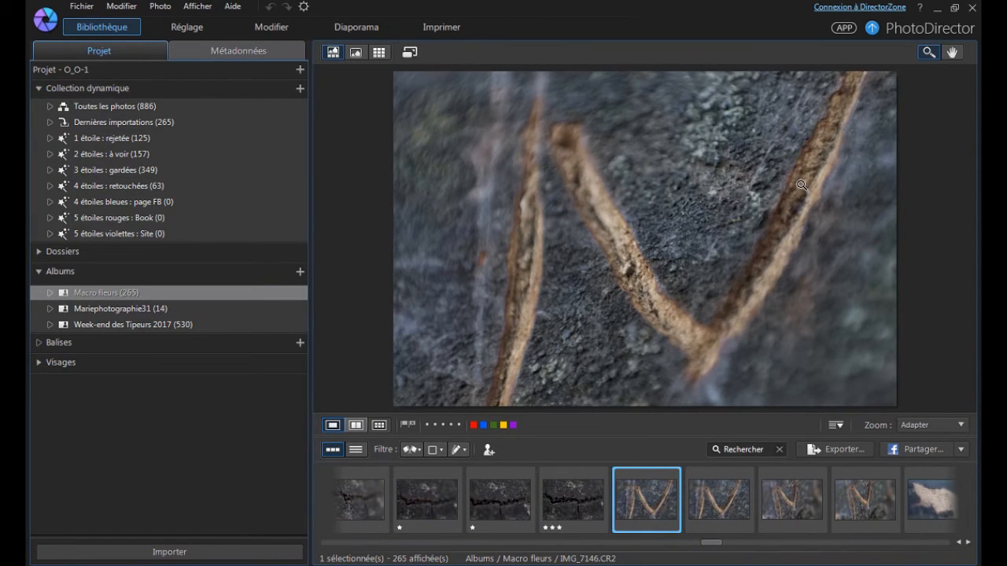
key("3")
key("Right")
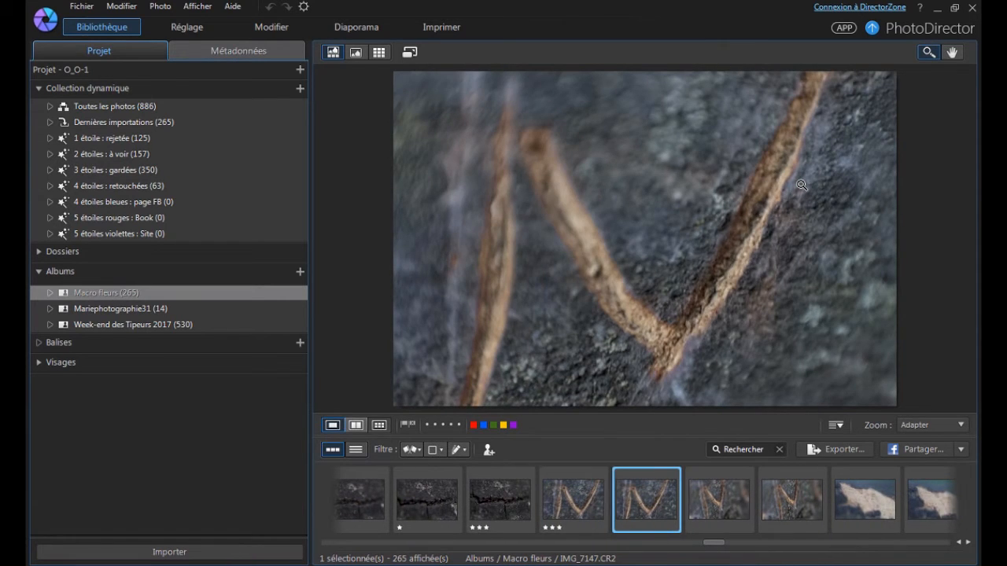
Rate the carved-stone photos IMG_7147, IMG_7148 and IMG_7149 one star each.
key("1")
key("Right")
key("1")
key("Right")
key("1")
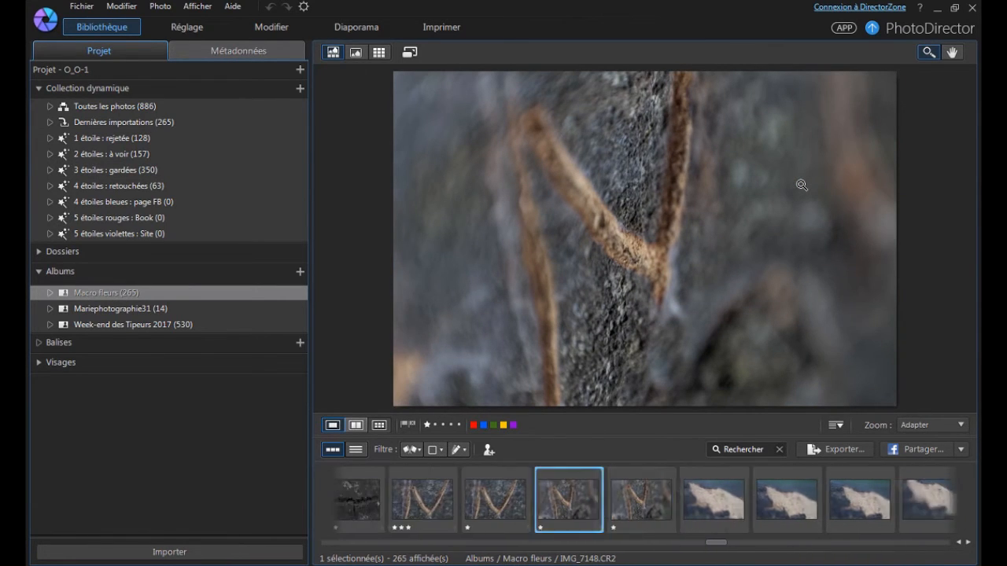
Compare the pale bark photos IMG_7150 through IMG_7155, rating IMG_7152 two stars and the others one star each.
key("Left")
key("Right")
key("Right")
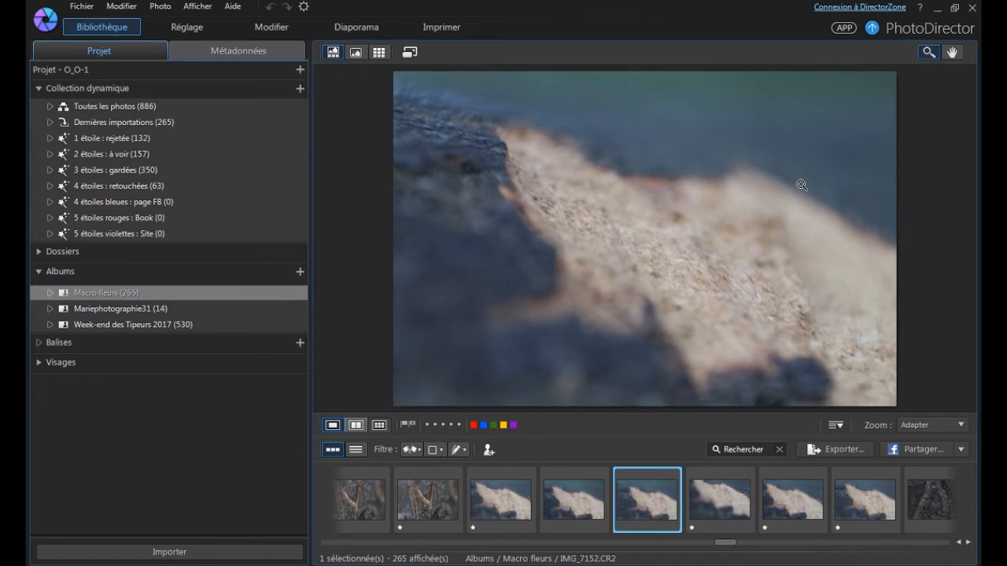
key("Left")
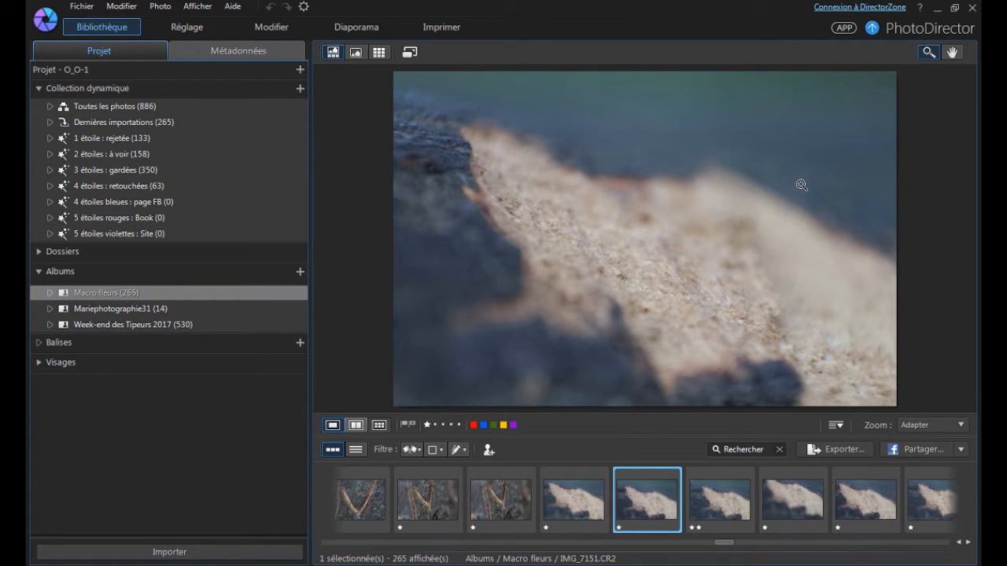
key("Right")
key("Right")
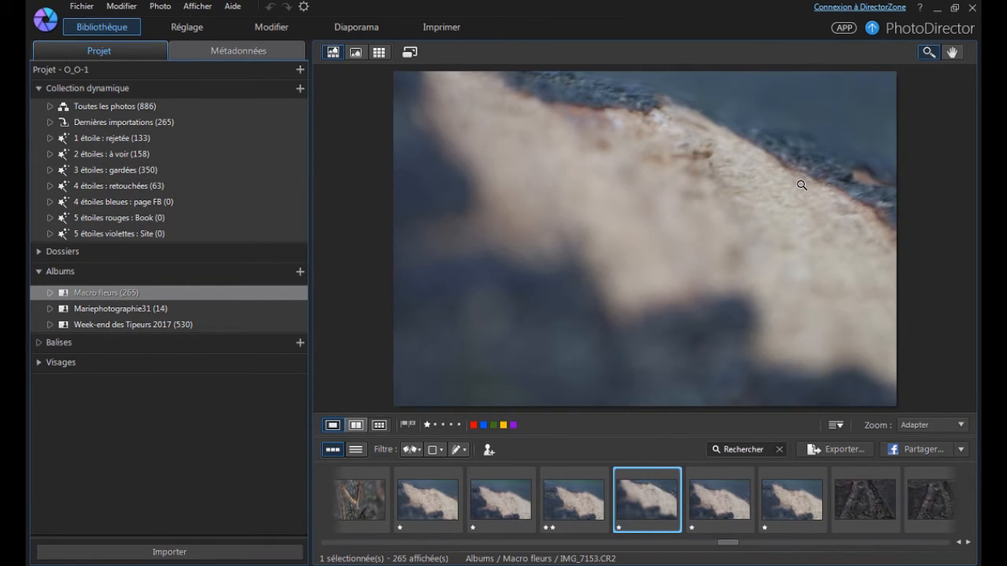
key("Right")
key("Right")
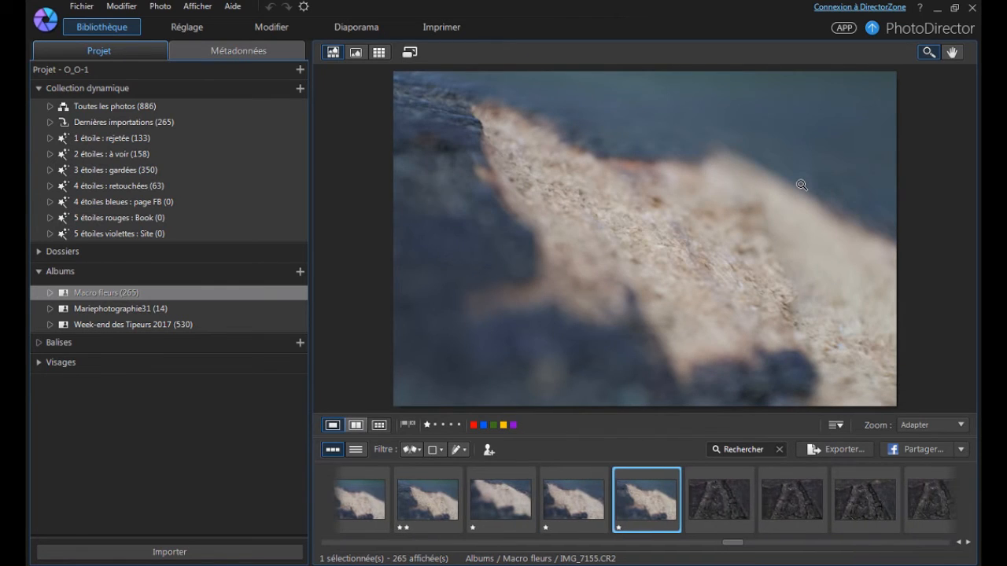
Rate the dark A-shaped bark photos IMG_7156 through IMG_7158 one star each and IMG_7159 three stars.
key("Left")
key("Left")
key("Right")
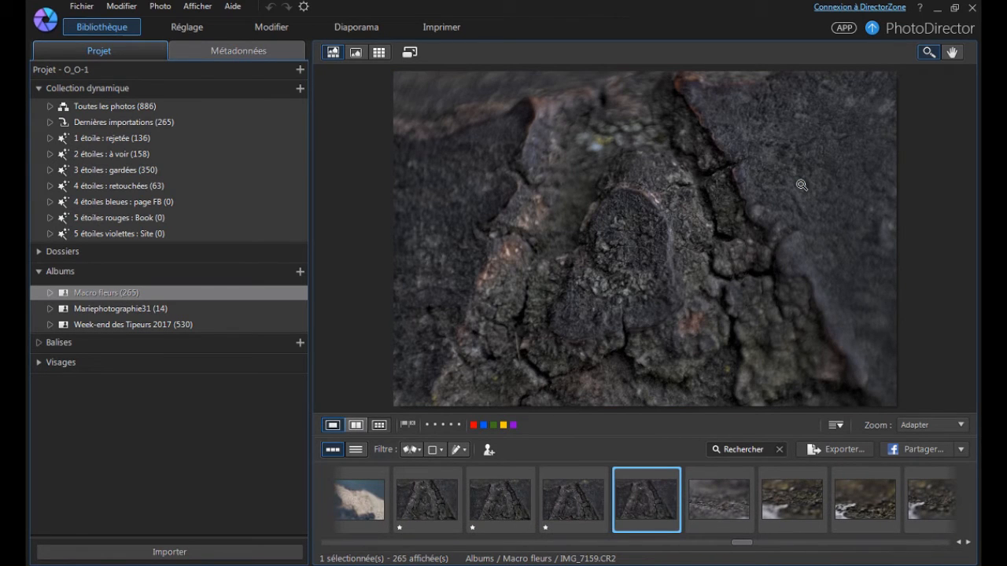
key("Right")
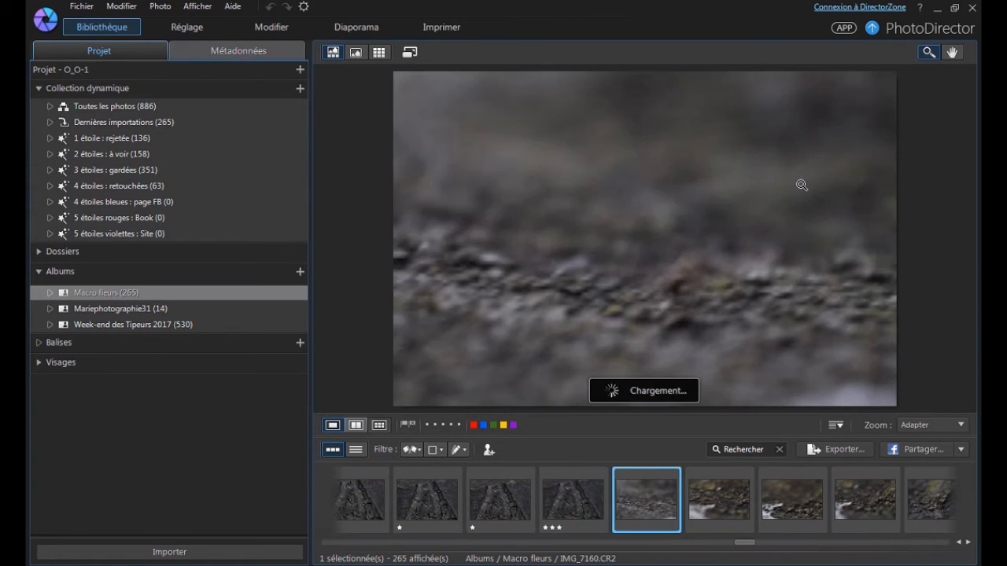
Rate the blurred gravel and moss photos IMG_7160 through IMG_7164 one star each.
key("1")
key("Right")
key("1")
key("Right")
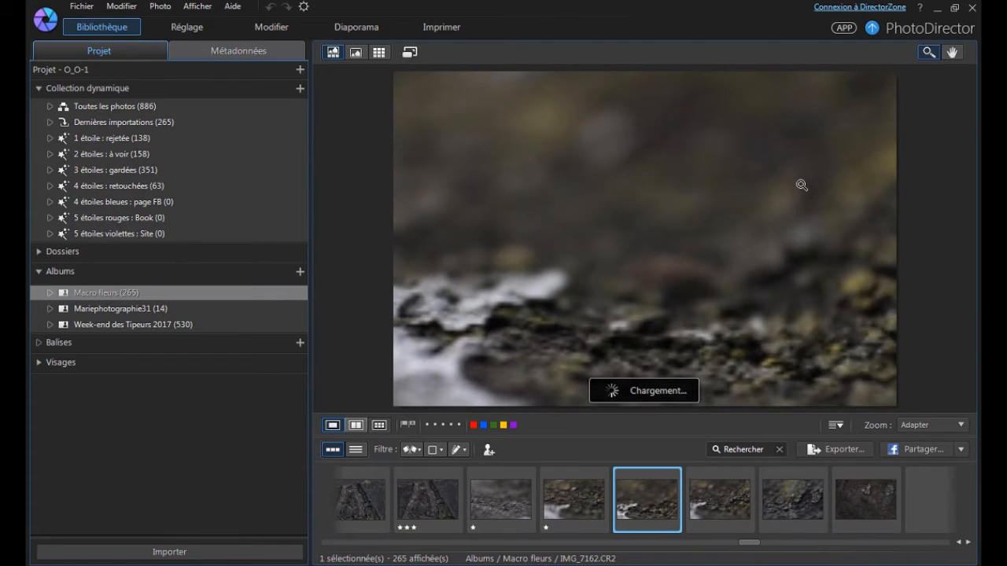
key("1")
key("Right")
key("1")
key("Right")
key("1")
Rate the dark ground and lichen photos IMG_7165 through IMG_7170 one star each.
key("Right")
key("1")
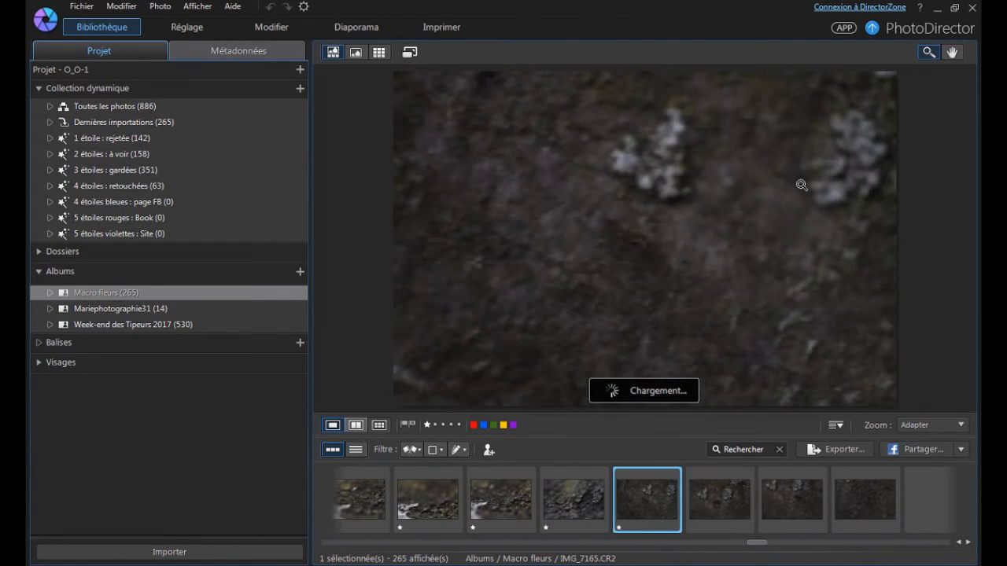
key("Right")
key("1")
key("Right")
key("1")
key("Right")
key("1")
key("Right")
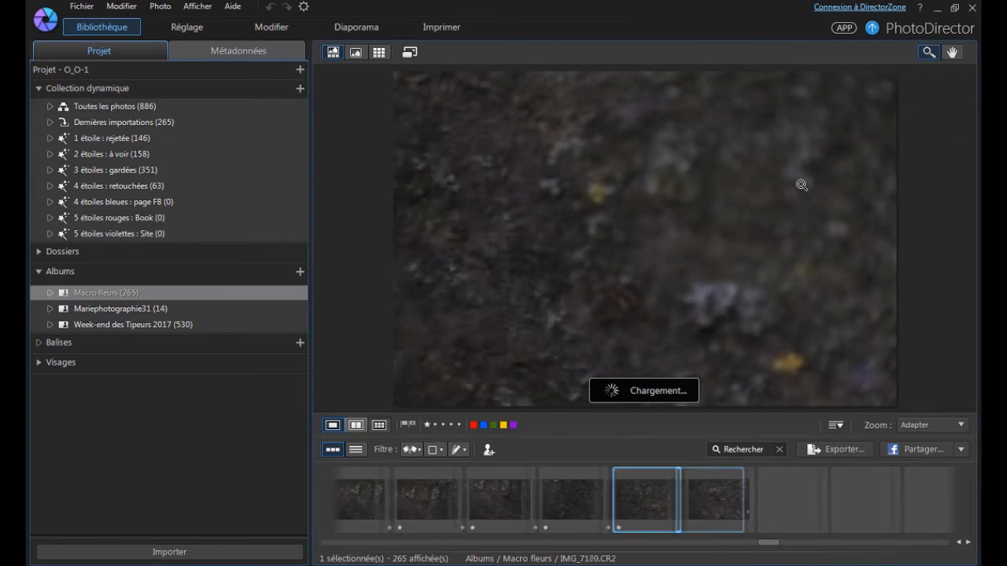
key("1")
key("Right")
key("1")
key("Right")
key("1")
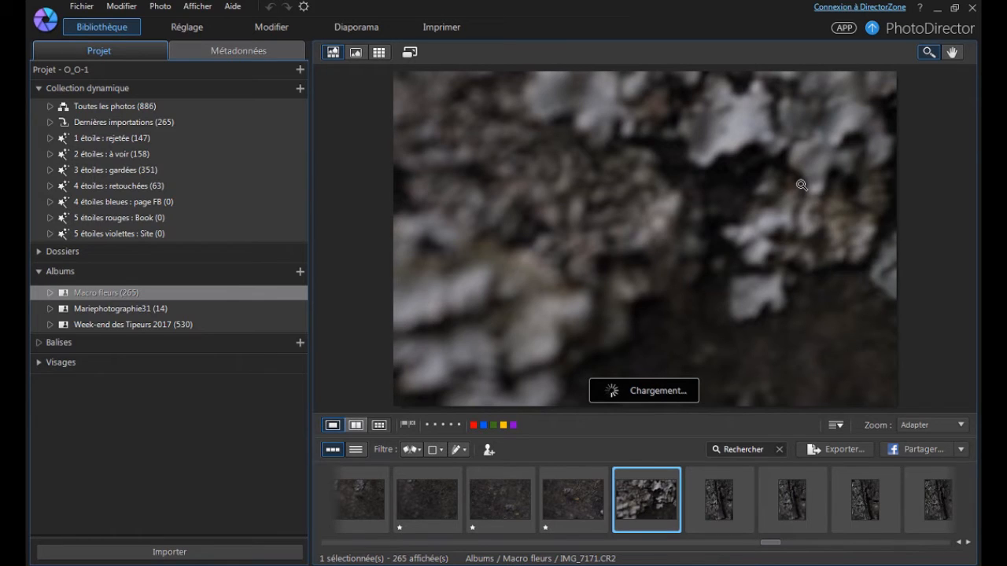
Rate the lichen close-up IMG_7171 and the vertical bark photos IMG_7172 through IMG_7184 one star each.
key("1")
key("Right")
key("1")
key("Right")
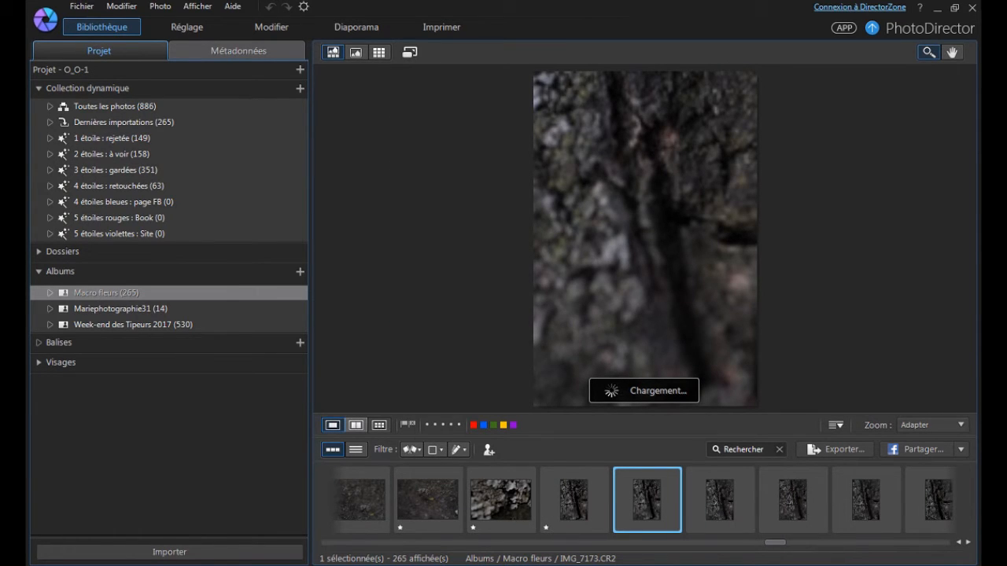
key("1")
key("Right")
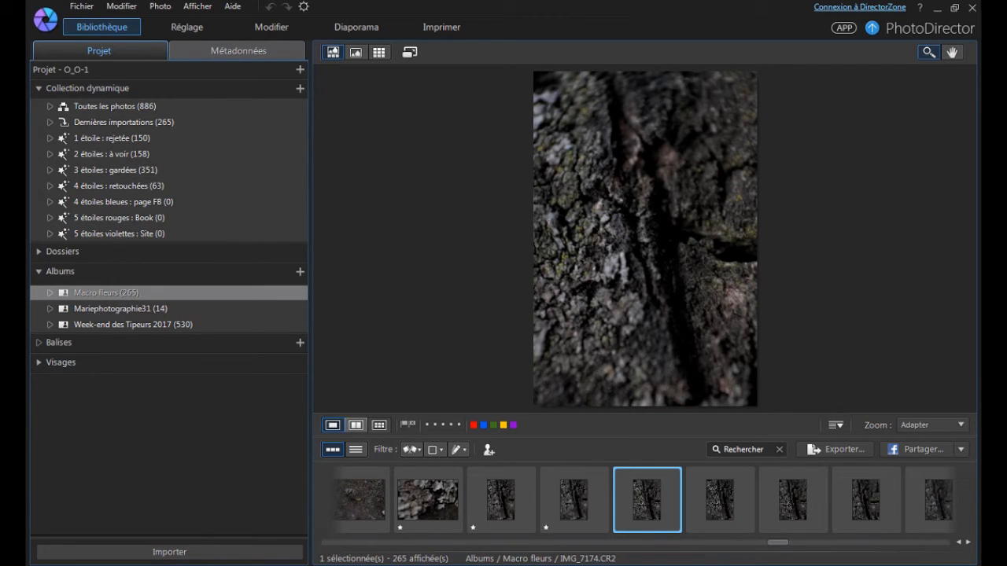
key("1")
key("Right")
key("1")
key("Right")
key("1")
key("Right")
key("1")
key("Right")
key("1")
key("Right")
key("1")
key("Right")
key("1")
key("Right")
key("1")
Rate the first orange flower photos, IMG_7185 and IMG_7186, one star each and inspect IMG_7186 at 25% zoom.
key("Right")
key("1")
key("Right")
key("1")
key("Right")
key("1")
key("Right")
key("1")
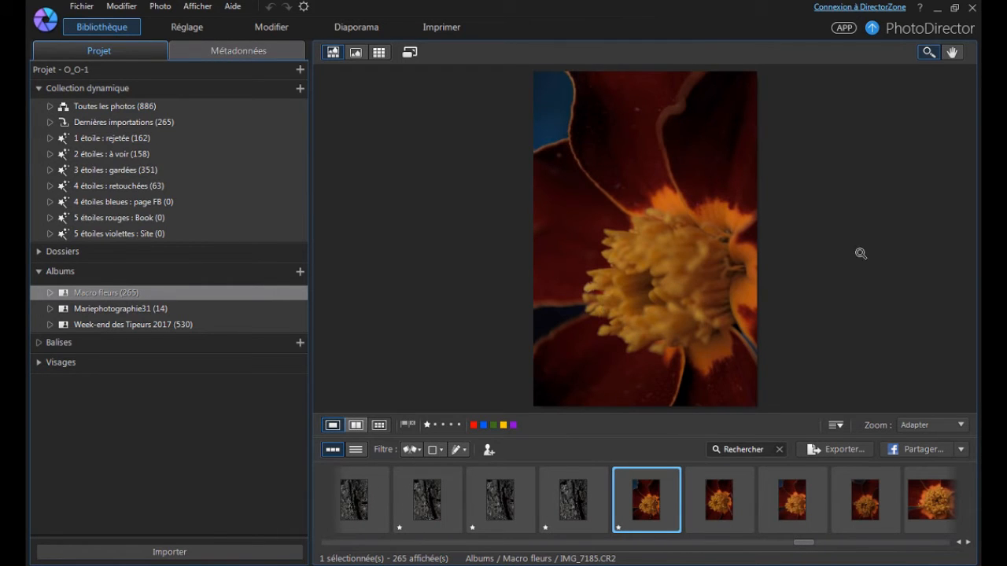
key("Right")
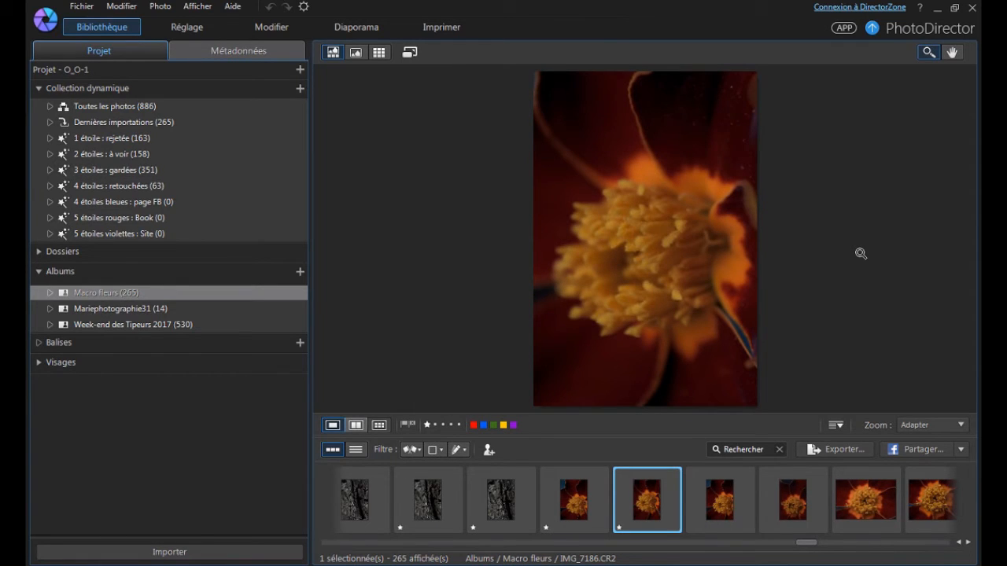
left_click(697, 218)
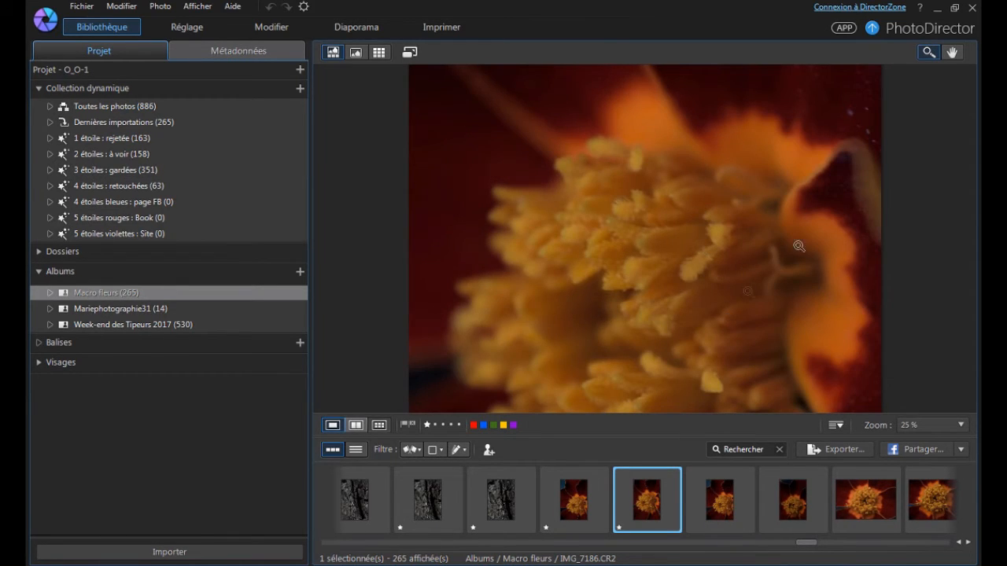
left_click(952, 52)
left_click_drag(805, 211, 816, 157)
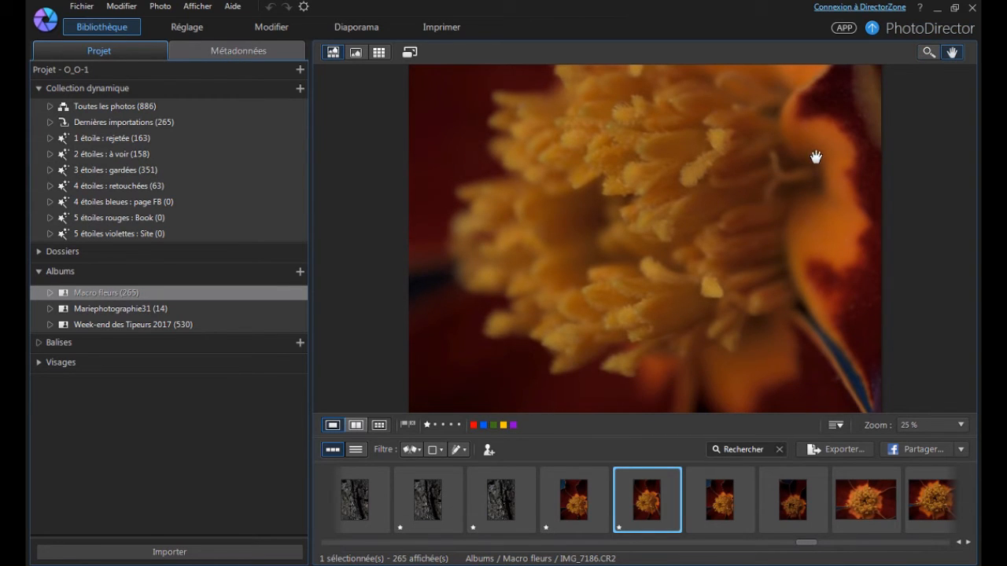
left_click(928, 51)
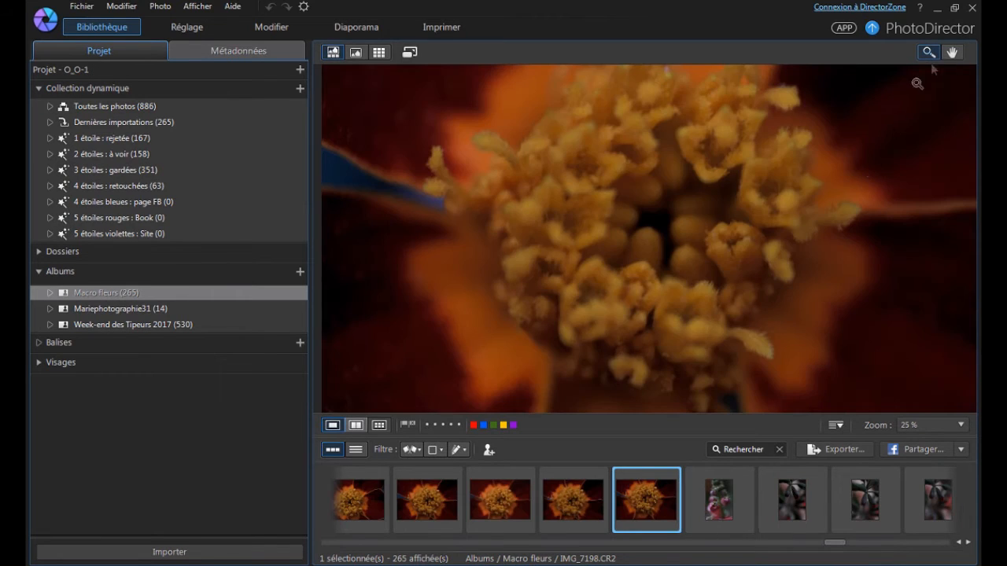
Check the sharpness of the flower heart in IMG_7198 at 50% zoom and rate the photo three stars.
left_click(827, 227)
left_click(638, 226)
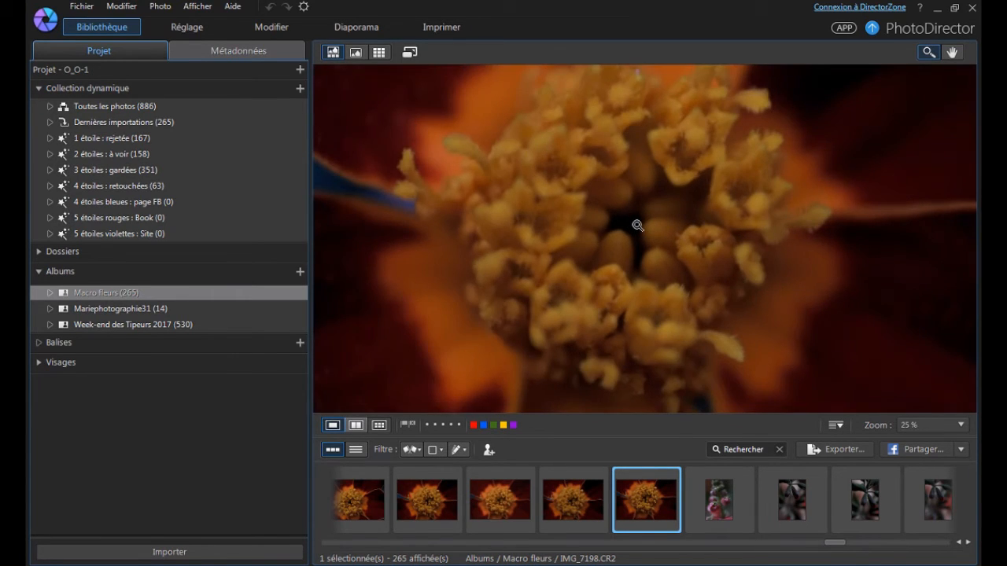
left_click(638, 227)
left_click(638, 226)
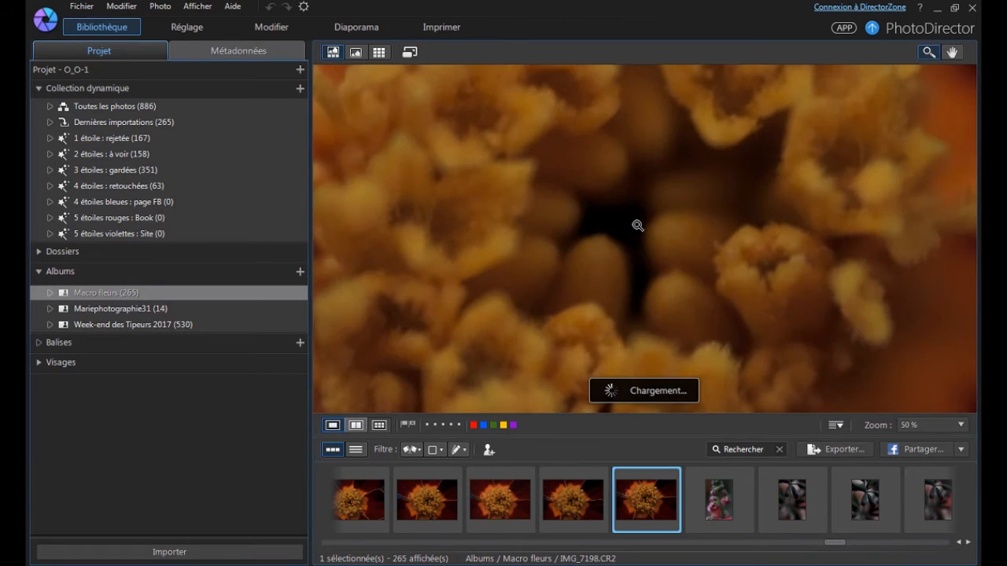
key("3")
key("Right")
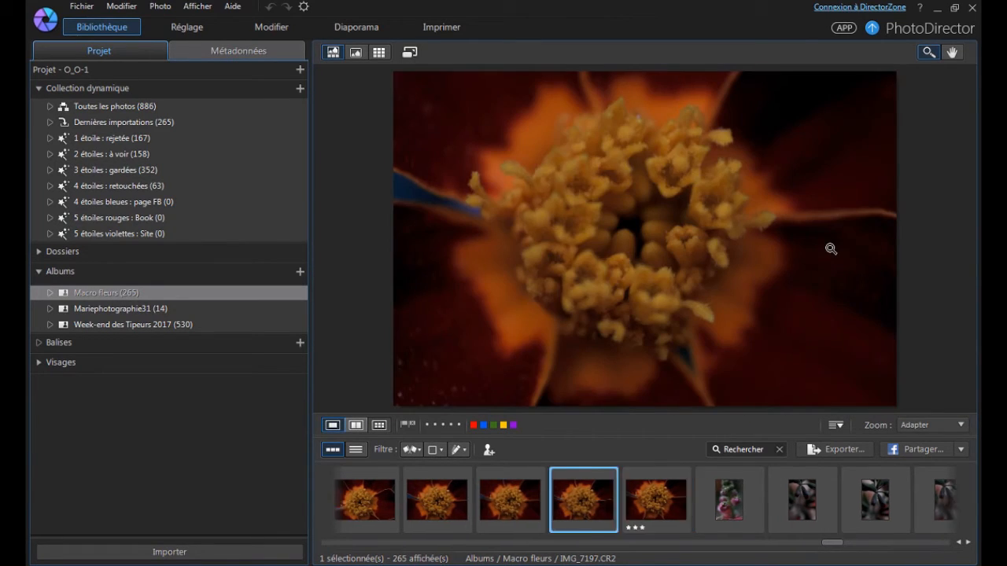
Compare the preceding flower-heart photos with IMG_7198, and rate IMG_7197 and IMG_7196 one star each.
key("Left")
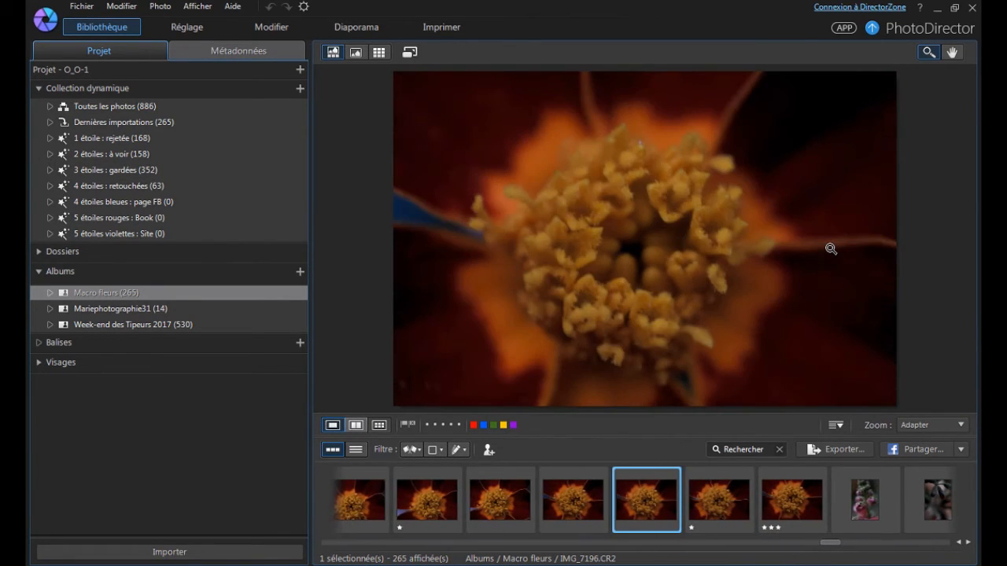
key("Left")
key("1")
key("Left")
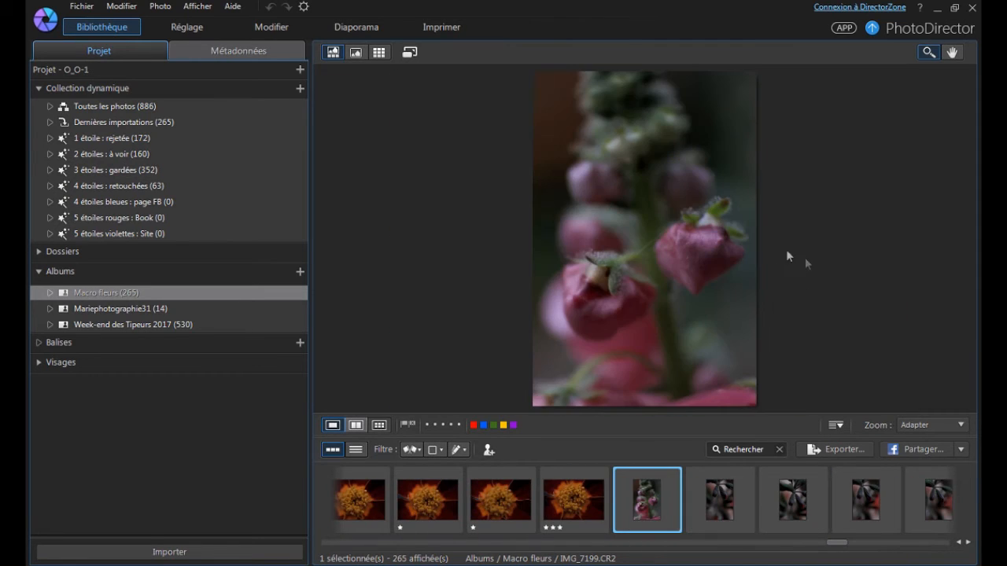
Zoom in on the pink blossoms in IMG_7199 to check their sharpness and rate the photo three stars.
scroll(657, 272, "up", 2)
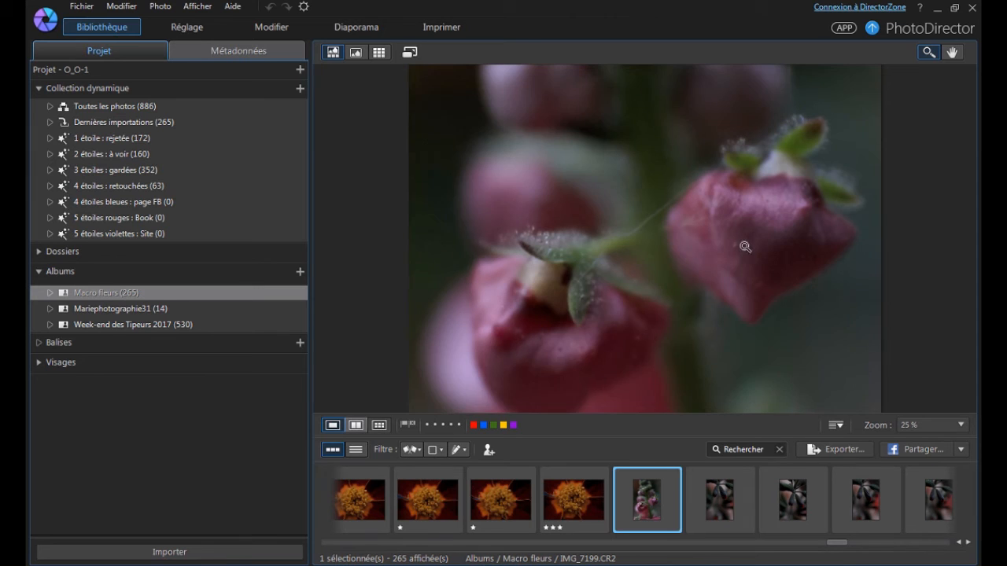
scroll(744, 243, "up", 1)
scroll(691, 281, "down", 2)
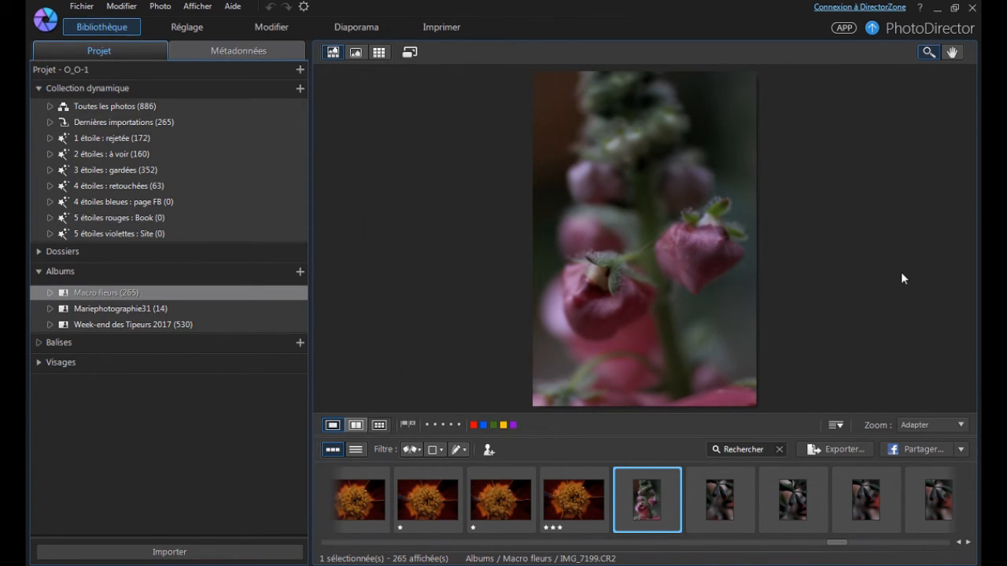
key("3")
Rate the dark foliage photos IMG_7200 through IMG_7203 one star each.
key("Right")
key("1")
key("Right")
key("1")
key("Right")
key("1")
key("Right")
key("1")
key("Right")
Inspect the red flower bud in IMG_7204 at 50% zoom and rate the photo three stars.
scroll(656, 236, "up", 3)
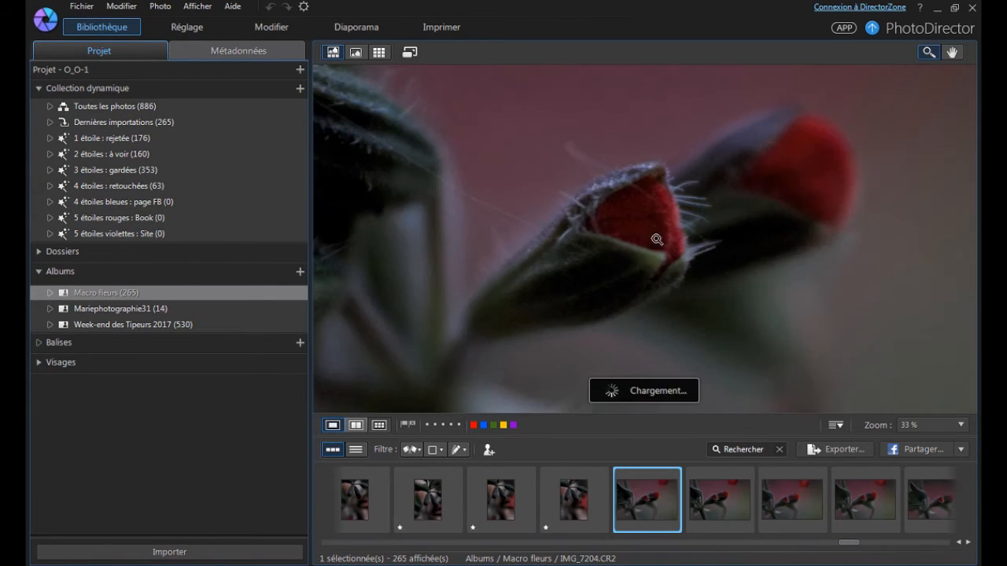
left_click(952, 52)
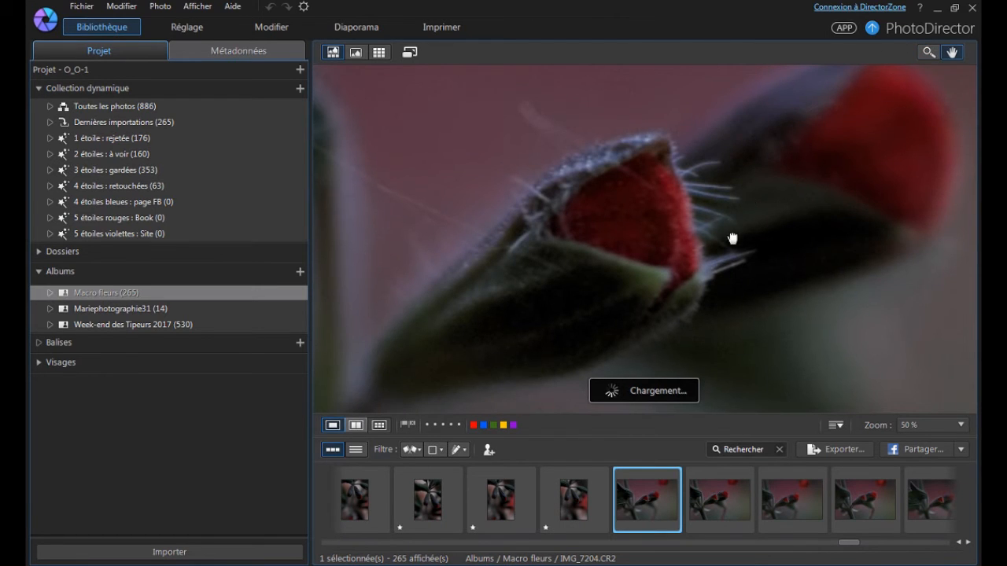
left_click_drag(732, 240, 732, 270)
left_click(929, 52)
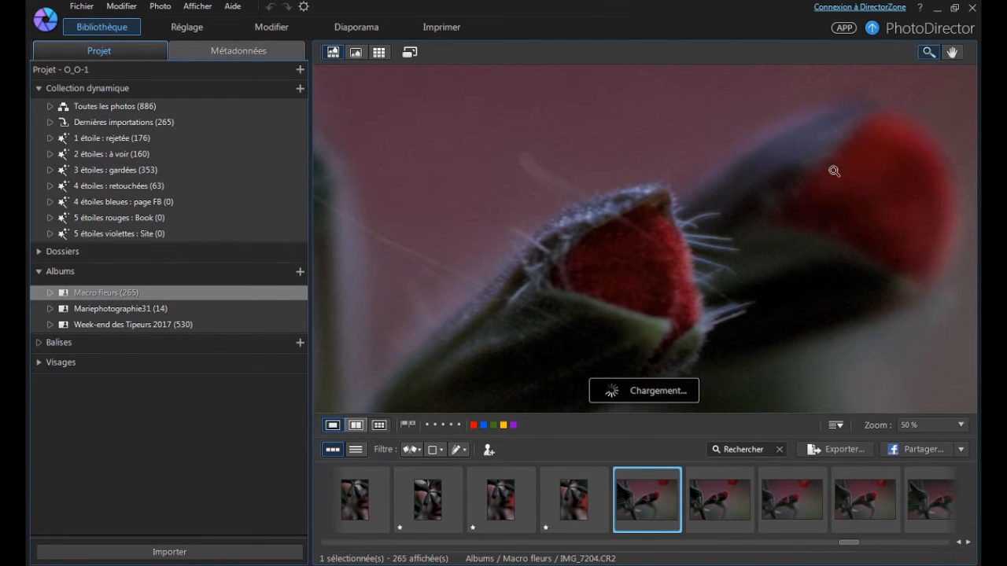
scroll(836, 244, "down", 1)
scroll(836, 244, "down", 2)
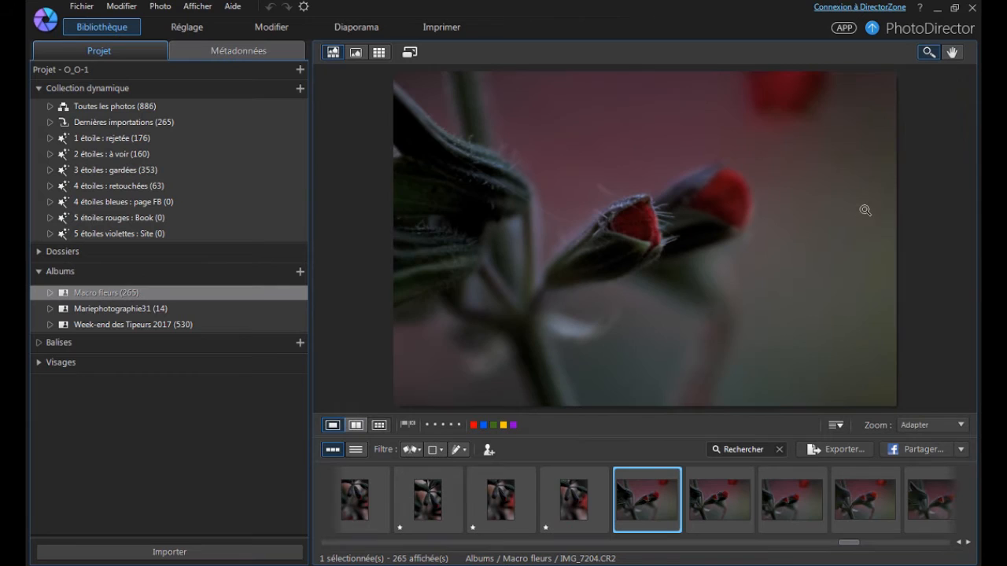
key("3")
Rate the similar red bud photos IMG_7205, IMG_7206 and IMG_7207 one star each.
key("Right")
key("1")
key("Right")
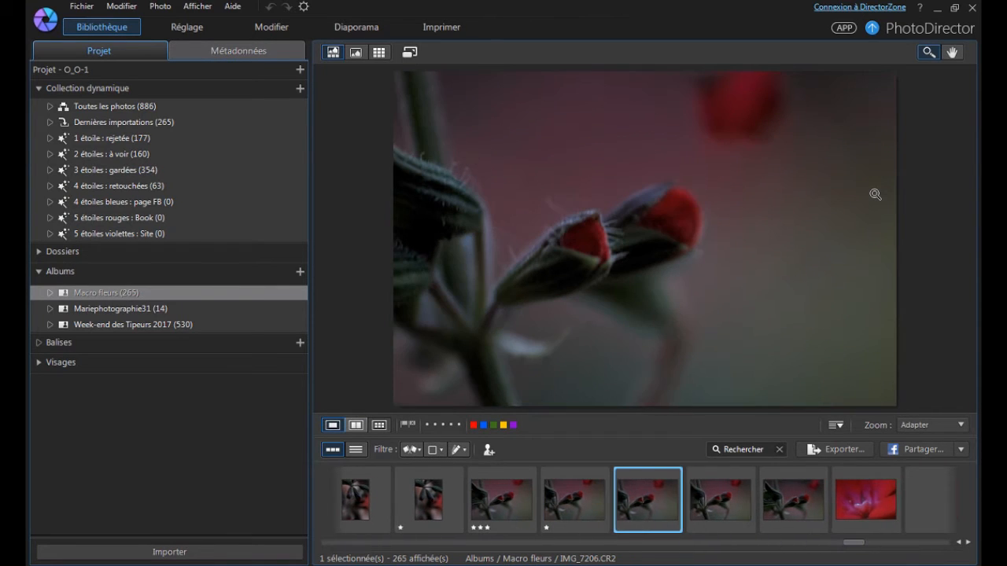
key("1")
key("Right")
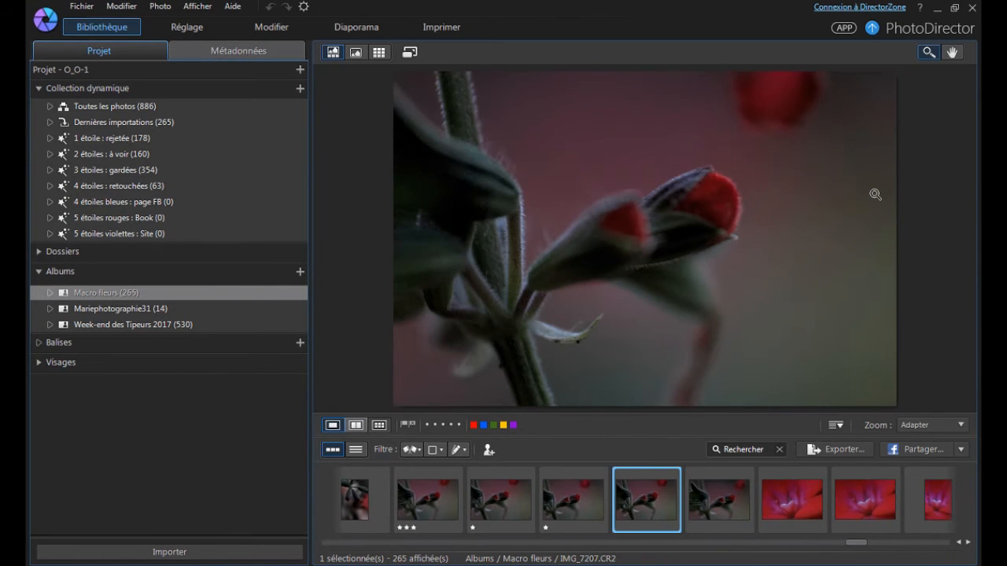
key("1")
key("Right")
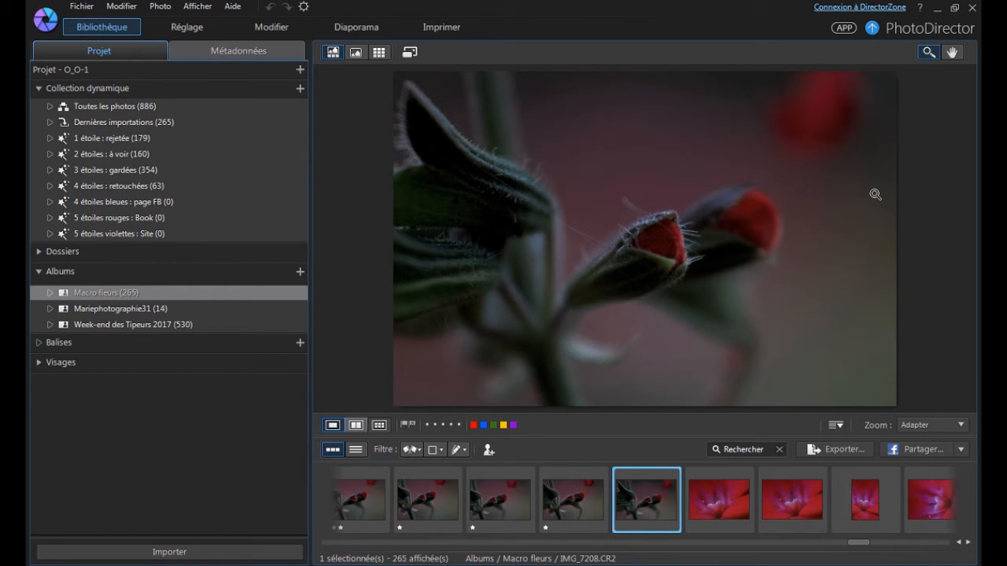
Rate IMG_7208 three stars, compare it with the earlier red bud photos and set IMG_7204 to two stars.
key("Left")
key("Left")
key("Left")
key("Left")
key("Left")
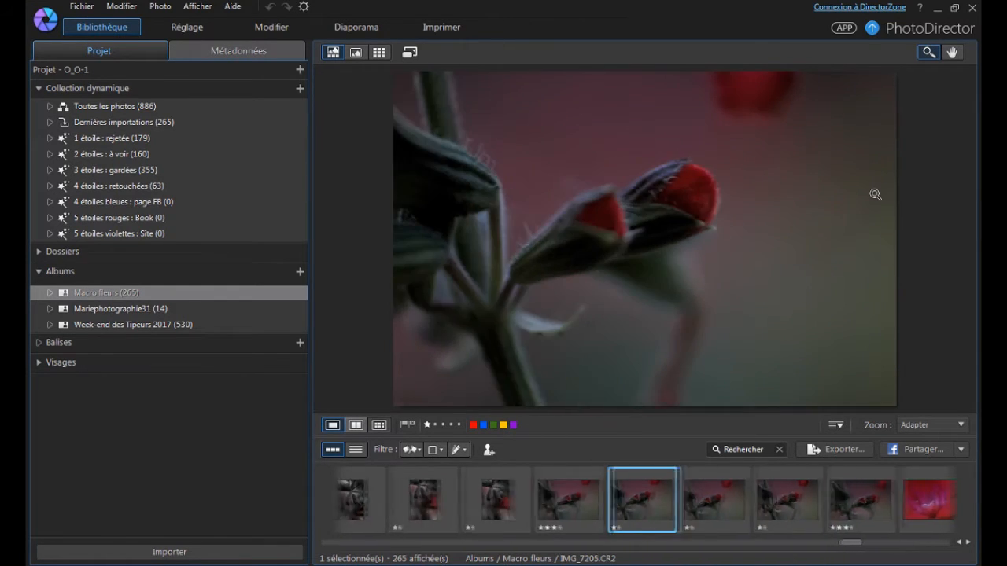
key("Right")
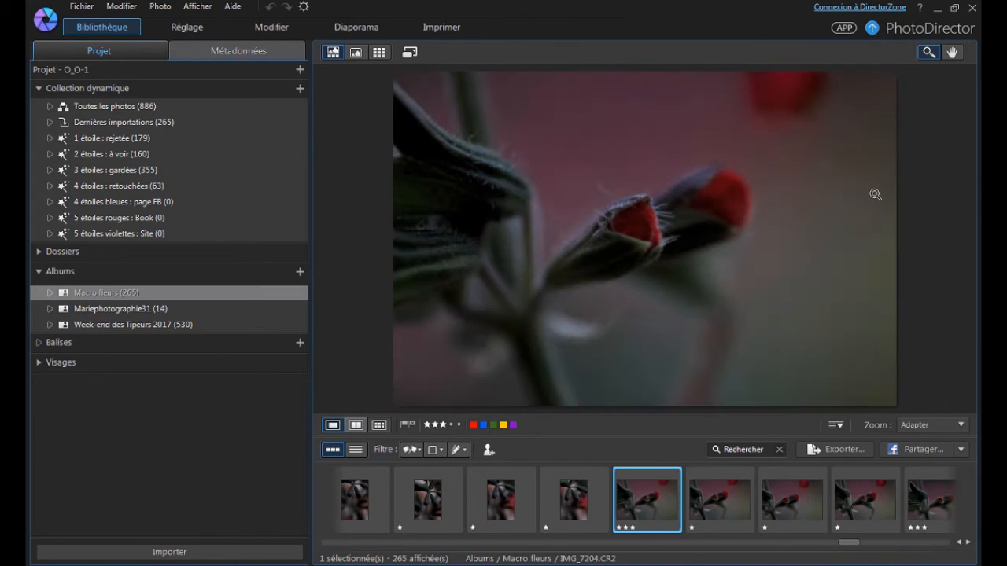
key("2")
Look ahead through the pink and red flower close-ups up to IMG_7215 and return to IMG_7208.
key("Right")
key("Right")
key("Right")
key("Right")
key("Right")
key("Right")
key("Right")
key("Right")
key("Right")
key("Right")
key("Right")
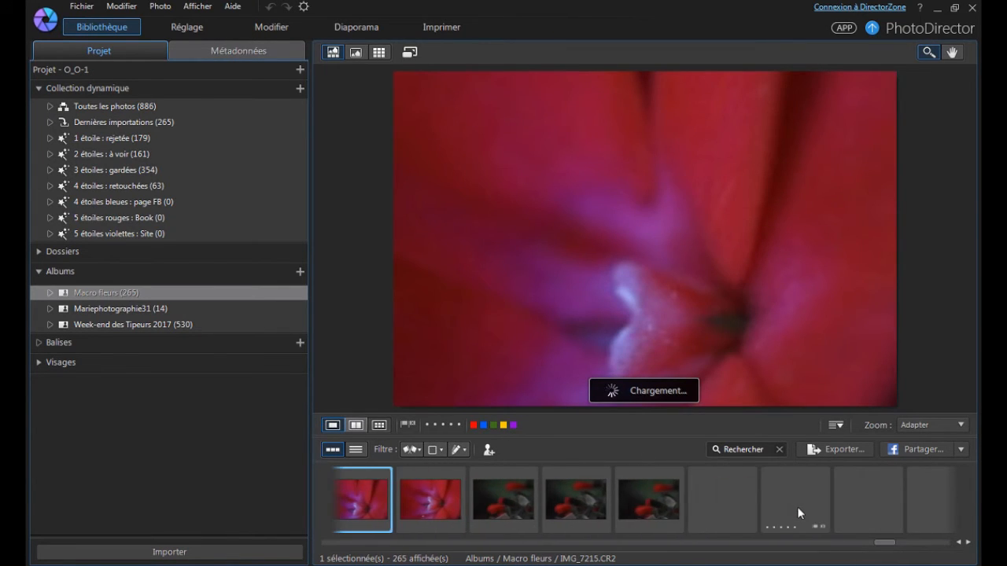
key("Left")
key("Left")
key("Left")
key("Left")
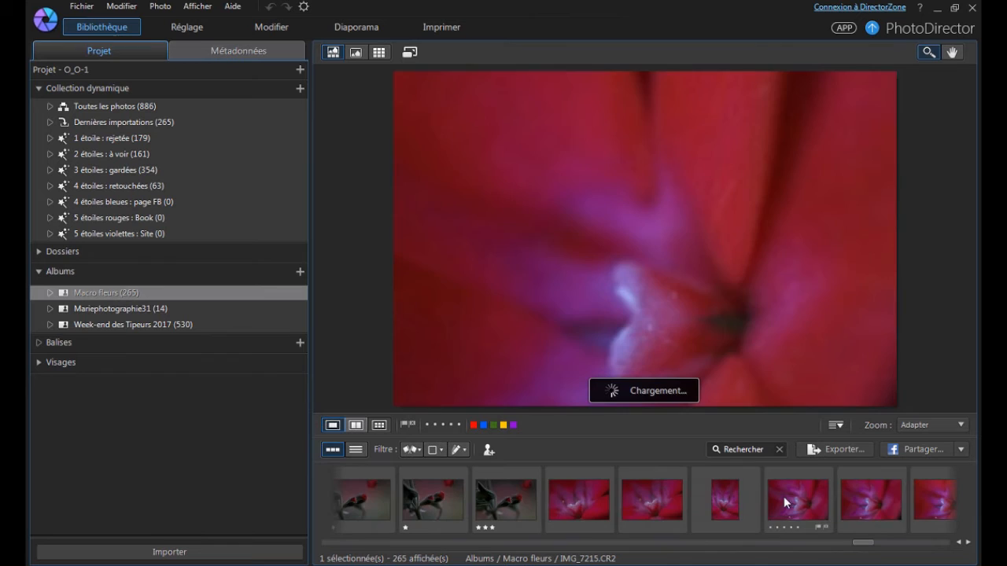
key("Left")
key("Left")
key("Left")
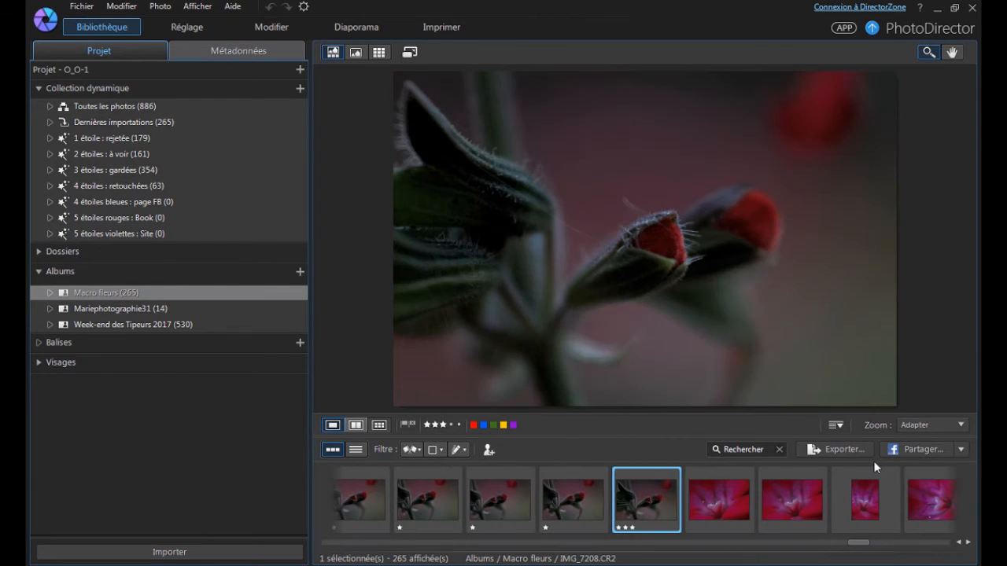
Compare the pink flower close-ups between IMG_7209 and IMG_7214 and rate IMG_7209 one star.
key("Right")
key("Right")
key("Right")
key("Right")
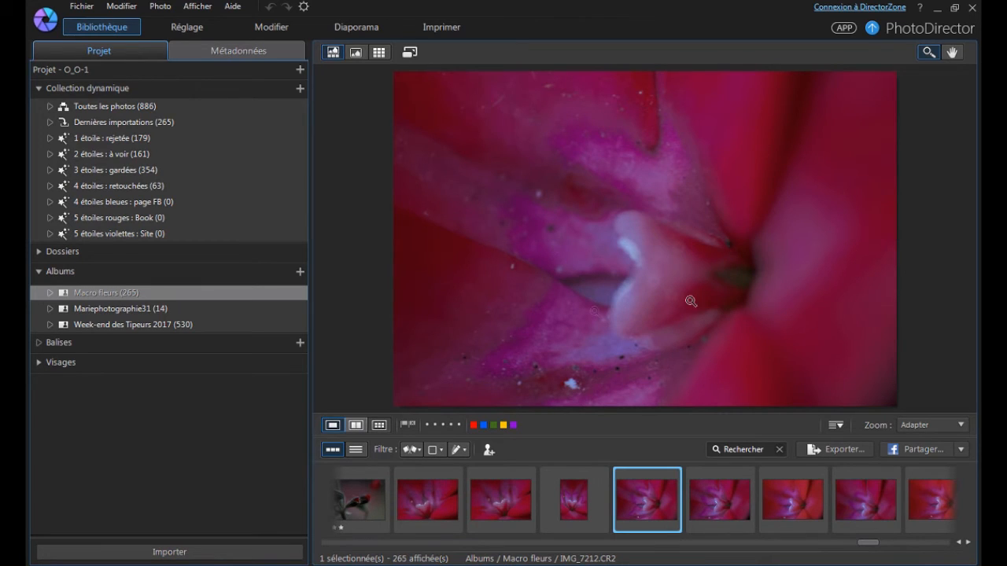
left_click(784, 504)
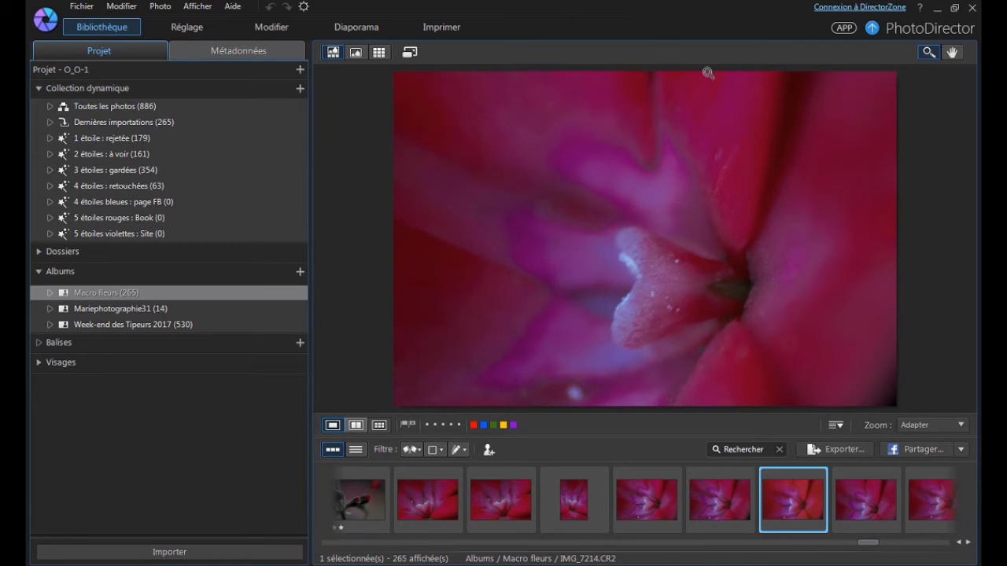
key("Left")
key("Left")
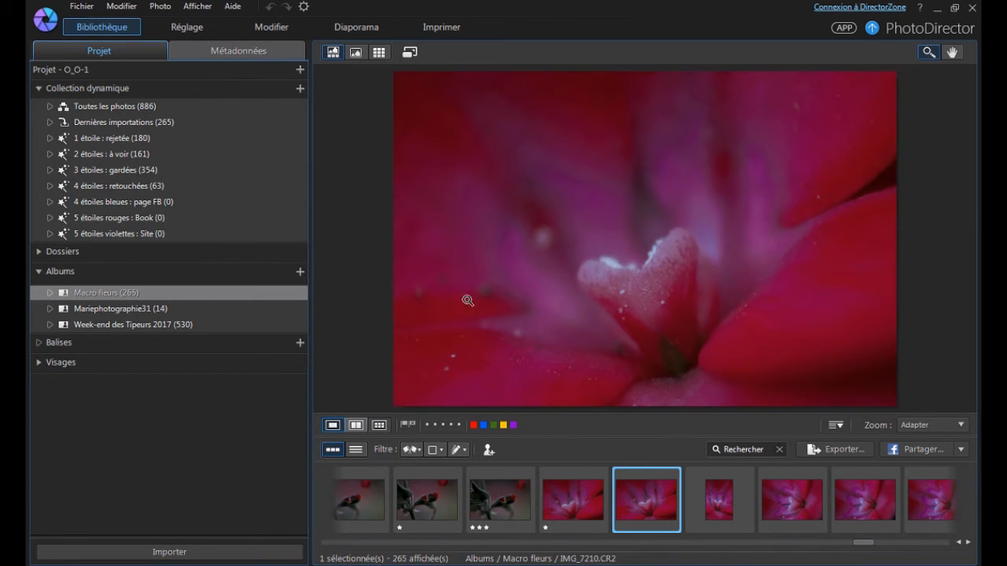
Rate IMG_7210 and IMG_7211 three stars and the similar flower close-ups IMG_7212 through IMG_7216 one star each.
key("3")
key("Right")
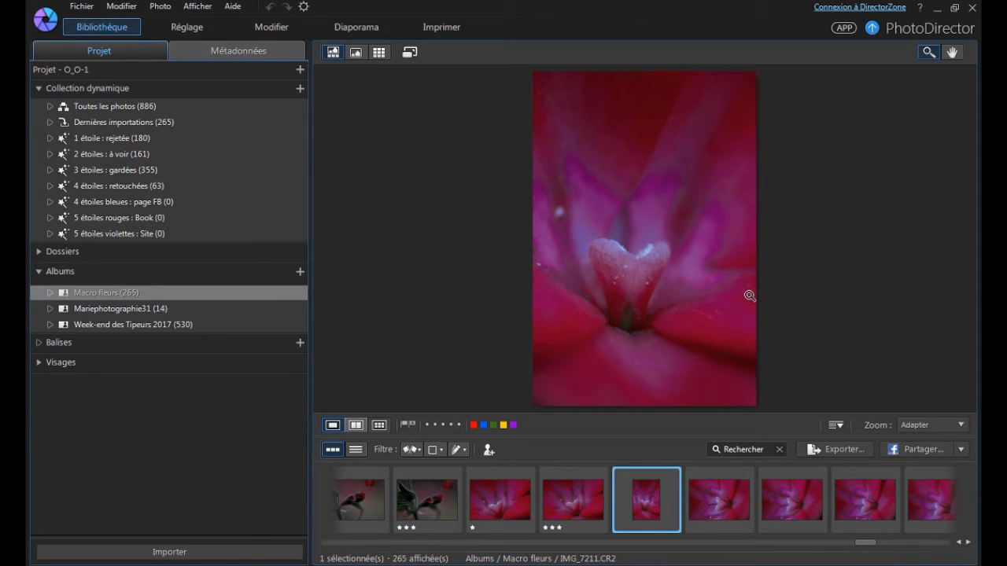
key("Right")
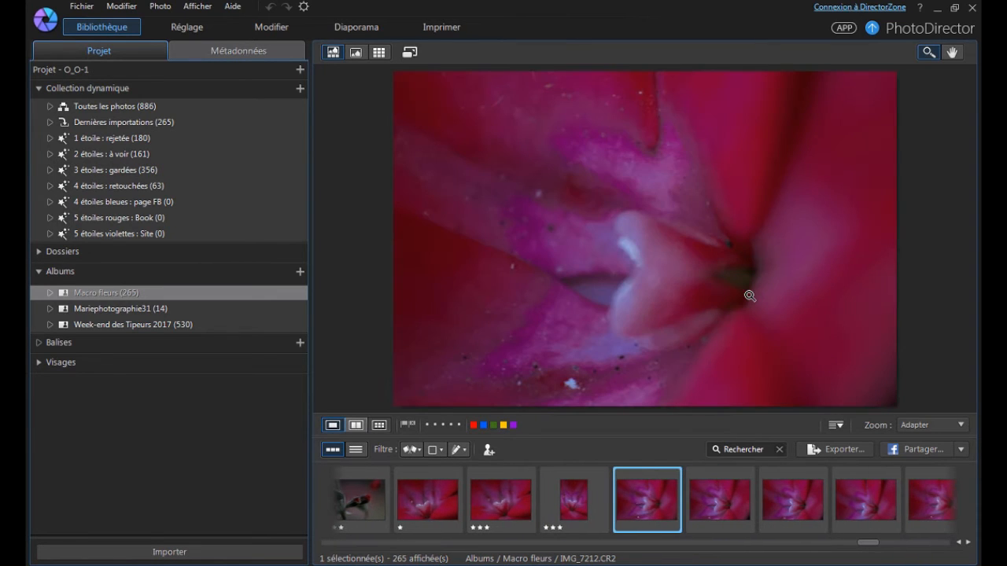
key("1")
key("Right")
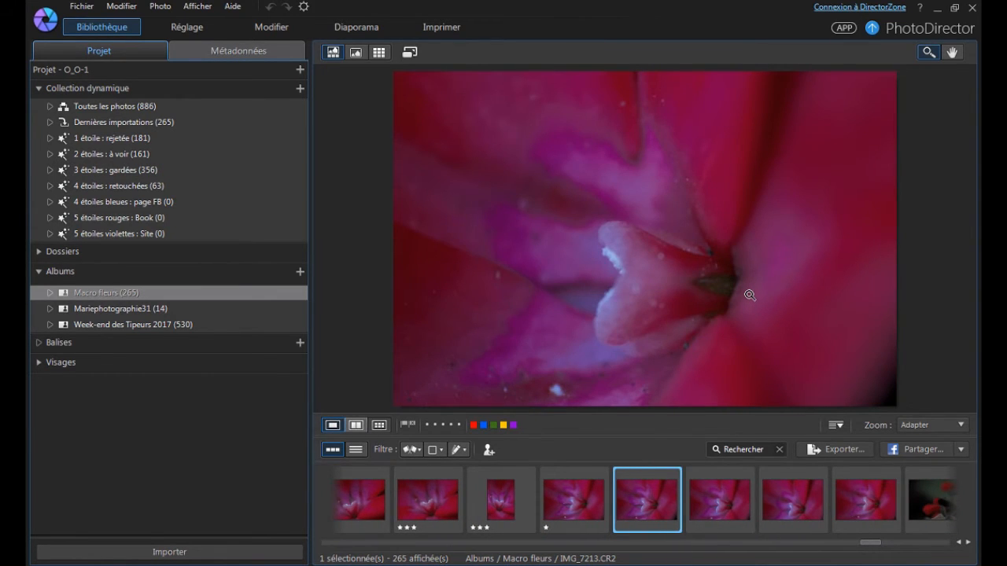
key("Left")
key("Left")
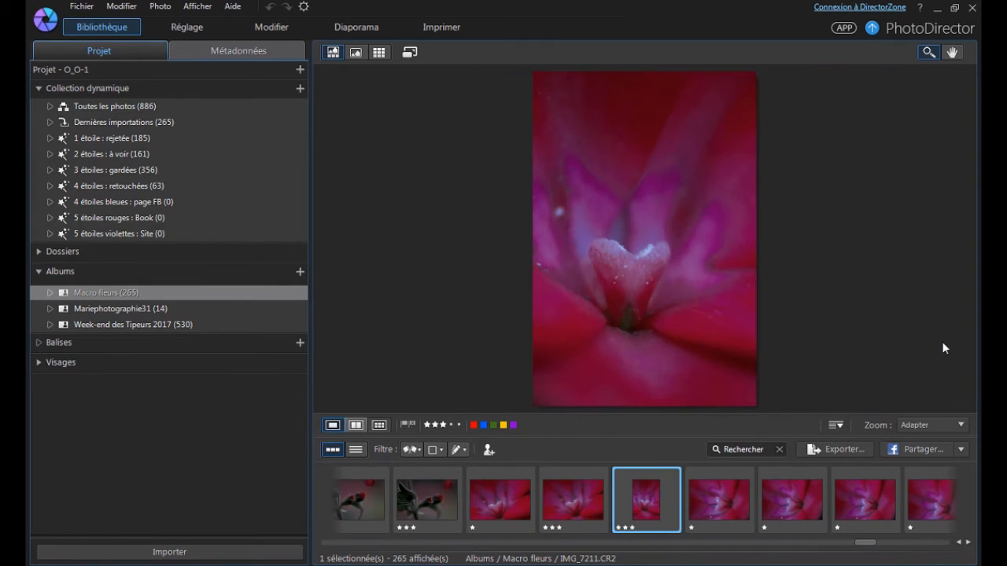
Compare the vertical flower close-up IMG_7211 with the neighbouring IMG_7210 and IMG_7212.
key("Right")
key("Left")
key("Left")
key("Right")
key("Right")
key("Right")
key("Right")
key("Right")
key("Right")
key("Right")
key("Right")
key("Right")
key("Right")
key("Right")
key("Right")
key("Right")
key("Right")
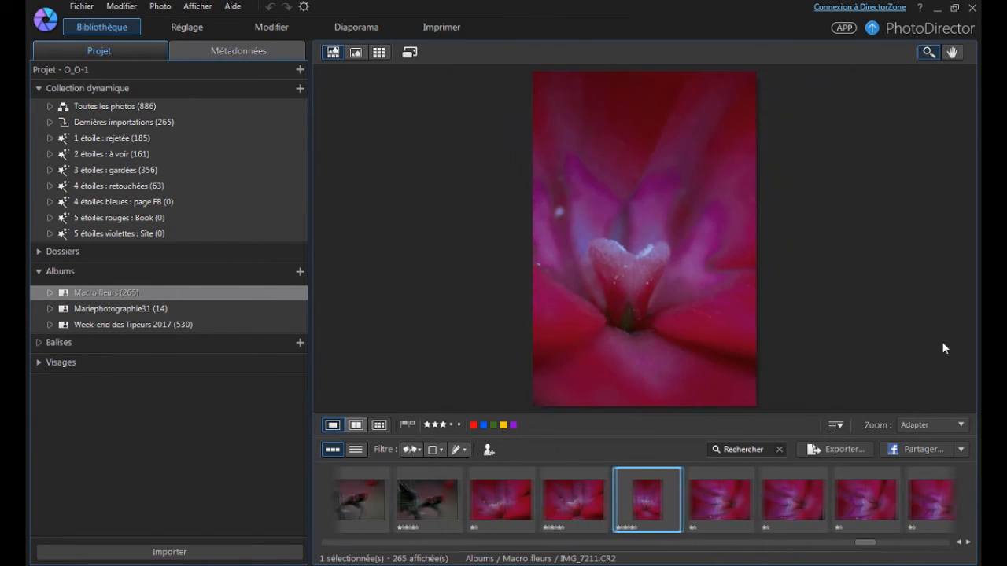
Continue rating the photos after IMG_7216, giving IMG_7223 and IMG_7224 one star and IMG_7225 three stars.
key("1")
key("Right")
key("Right")
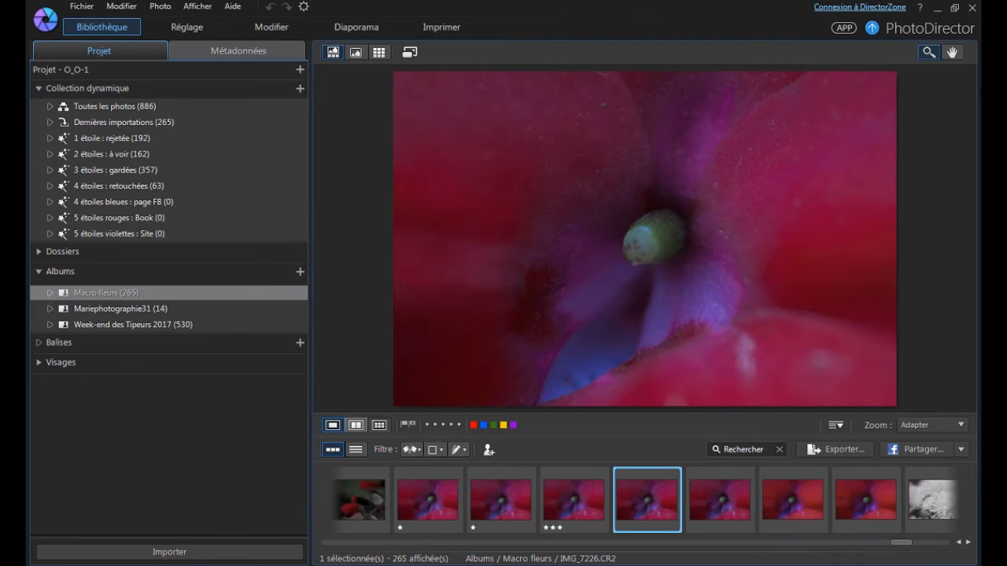
Compare the sharpness of the green pistil in IMG_7225 and IMG_7226 by alternating between the two photos.
key("Left")
key("Right")
key("Left")
key("Right")
key("Left")
key("Right")
key("Left")
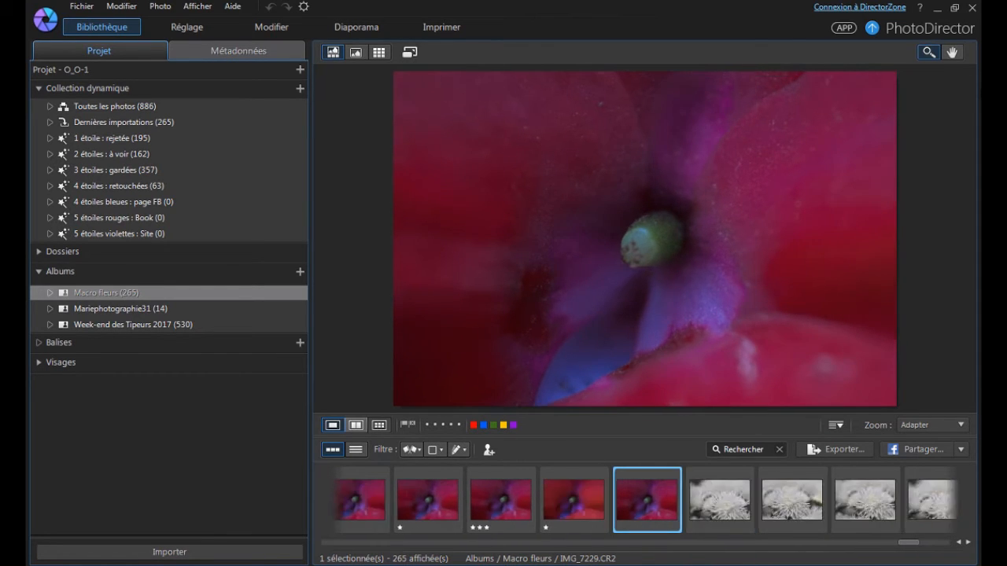
Rate the pistil photos IMG_7225, IMG_7226, IMG_7228 and IMG_7229 one star each and IMG_7227 three stars.
key("Left")
key("Left")
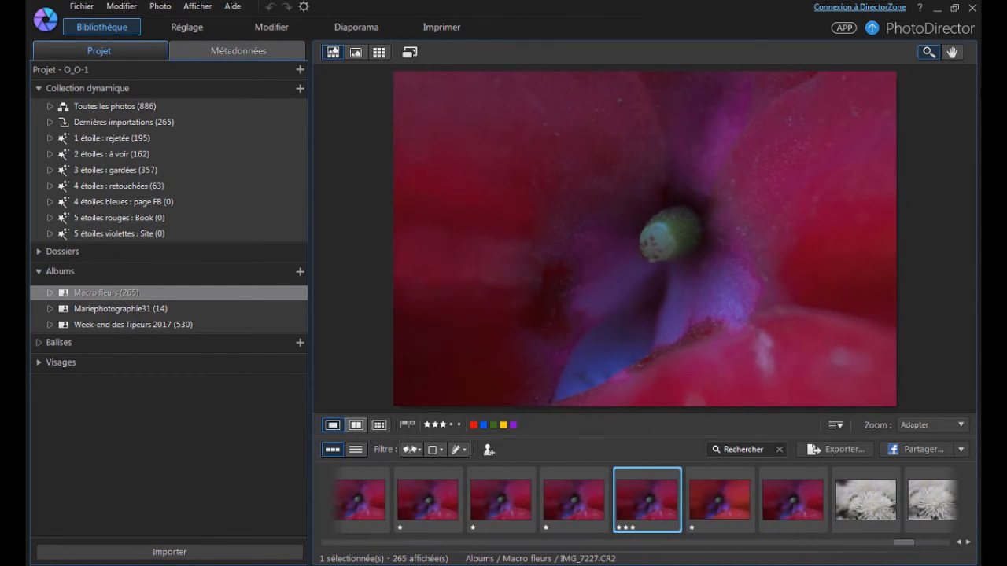
key("Right")
key("Right")
key("1")
key("Right")
key("Right")
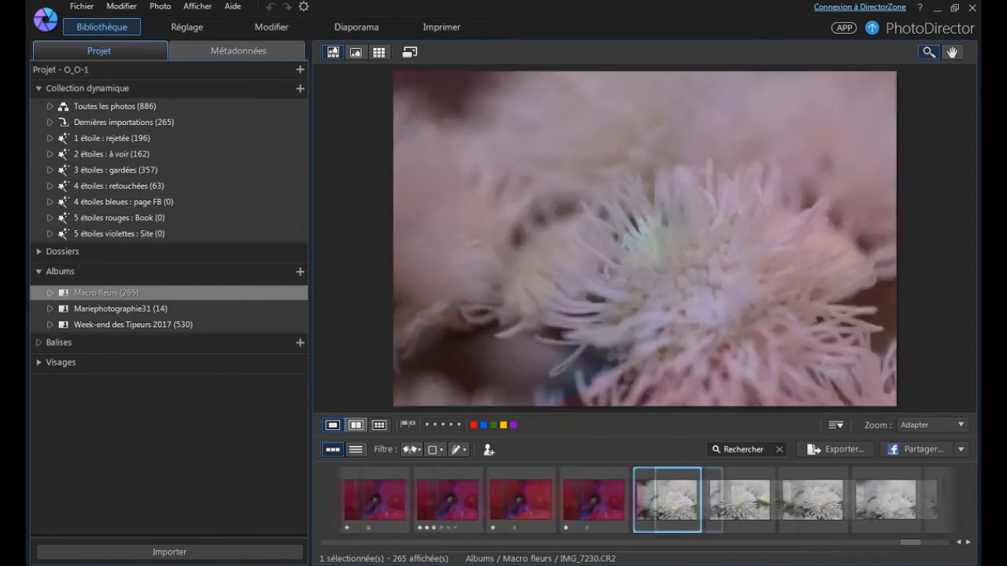
Inspect the white flower in IMG_7230 at 33% zoom and rate the photo three stars.
key("Left")
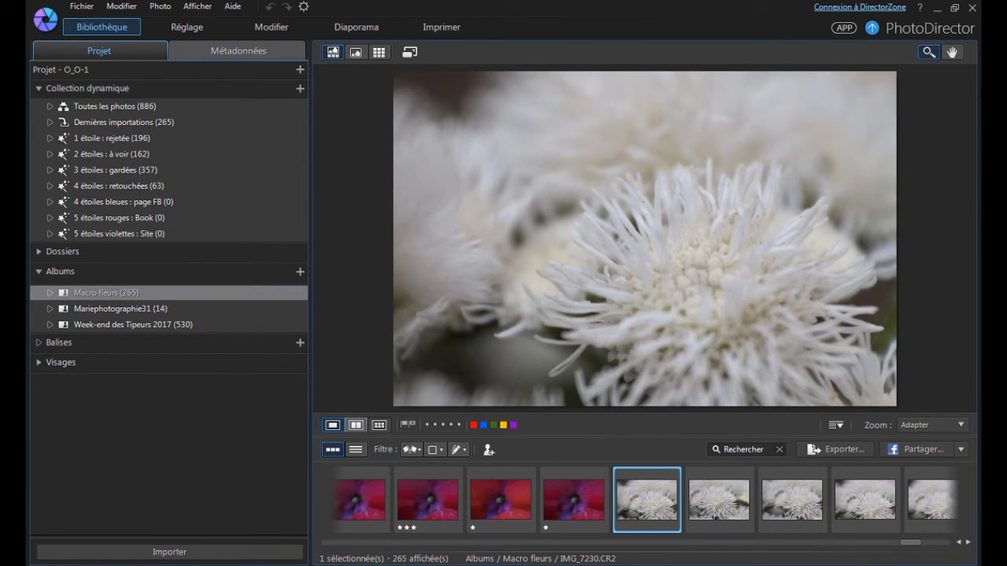
left_click(634, 271)
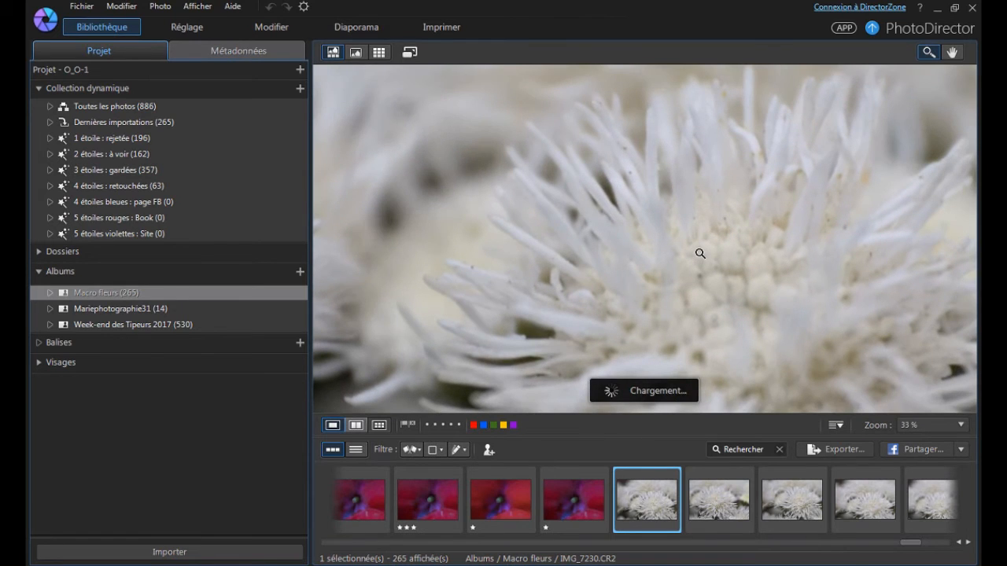
left_click(700, 253)
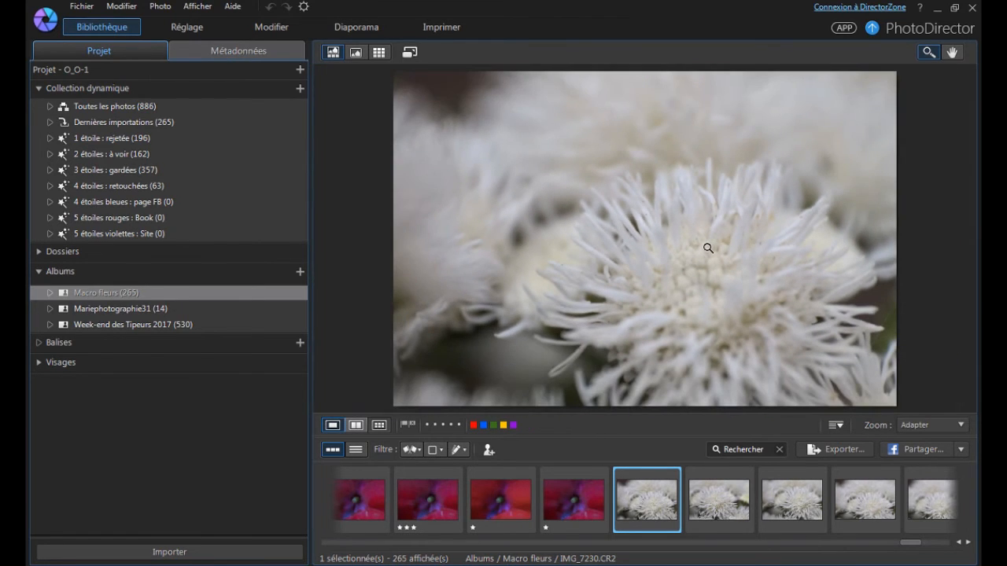
key("3")
key("Right")
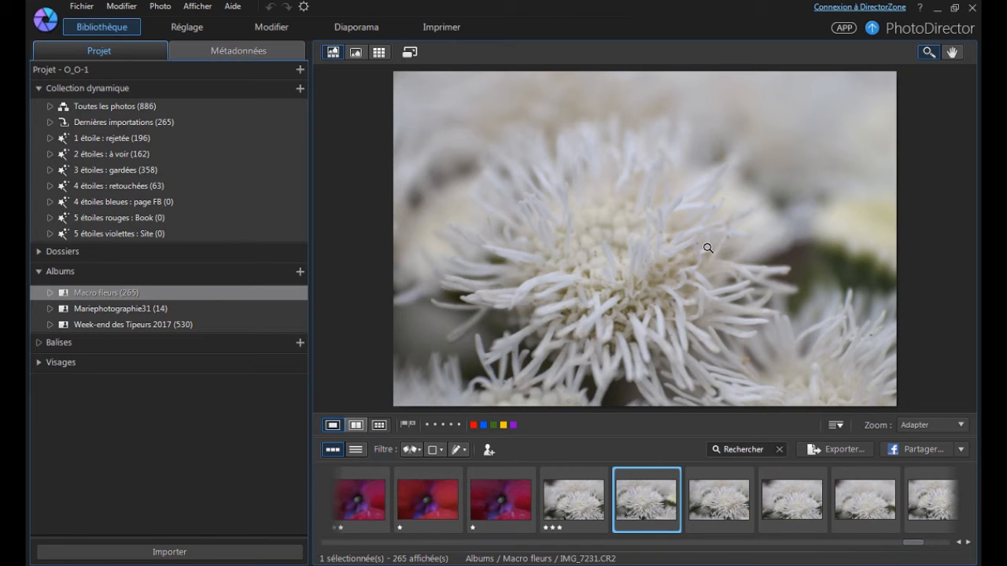
Rate the white flower photo IMG_7231 three stars and the similar IMG_7232 through IMG_7235 one star each.
key("Right")
key("Right")
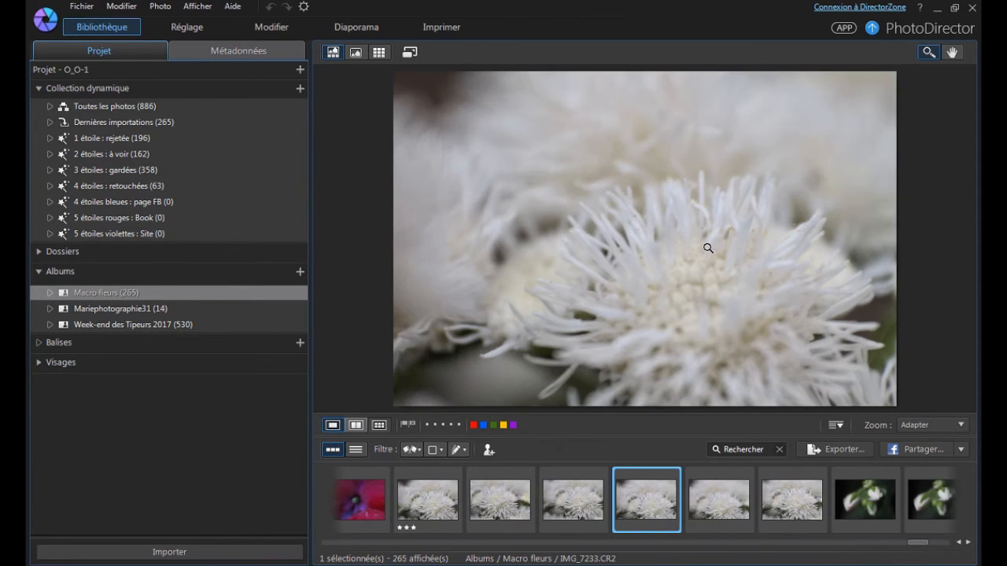
key("Right")
key("Right")
key("Right")
key("1")
key("Right")
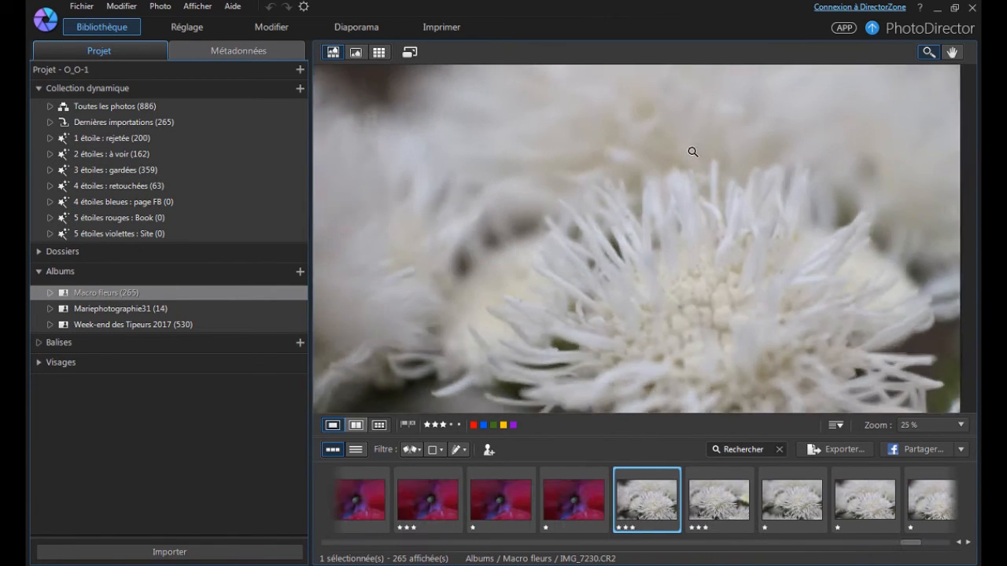
Compare the kept white flower photos IMG_7230 and IMG_7231 with the rejected ones up to IMG_7233.
left_click(679, 276)
key("Right")
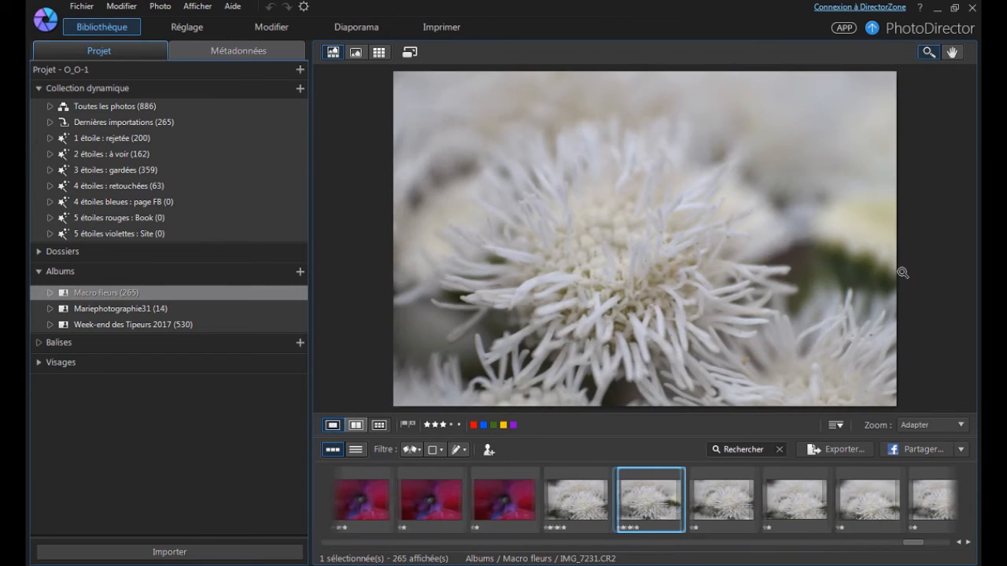
key("Right")
key("Right")
key("Right")
key("Right")
key("Right")
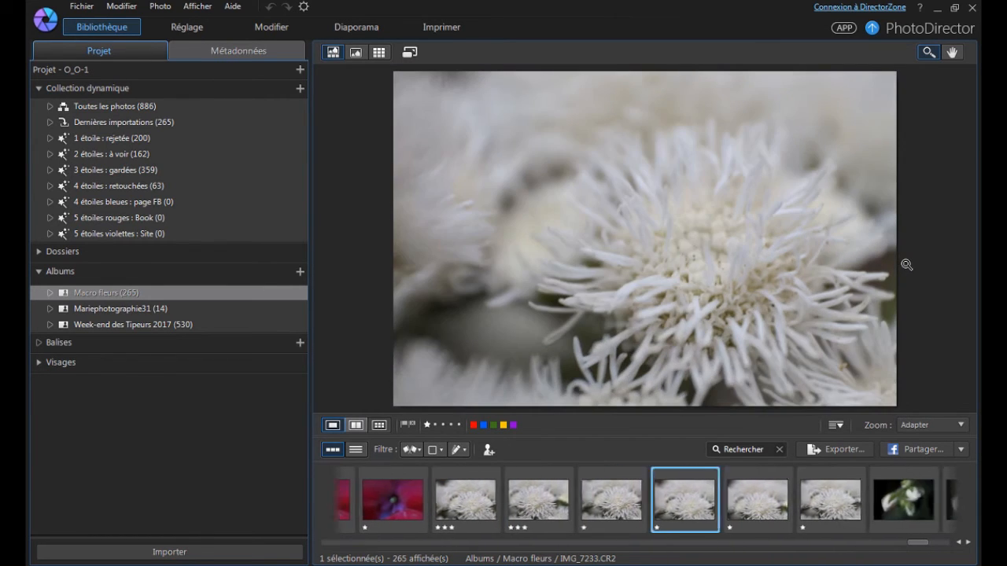
Rate the white bud photos IMG_7236, IMG_7237 and IMG_7239 one star each and IMG_7238 three stars.
key("1")
key("1")
key("1")
key("Left")
key("Right")
key("1")
key("Left")
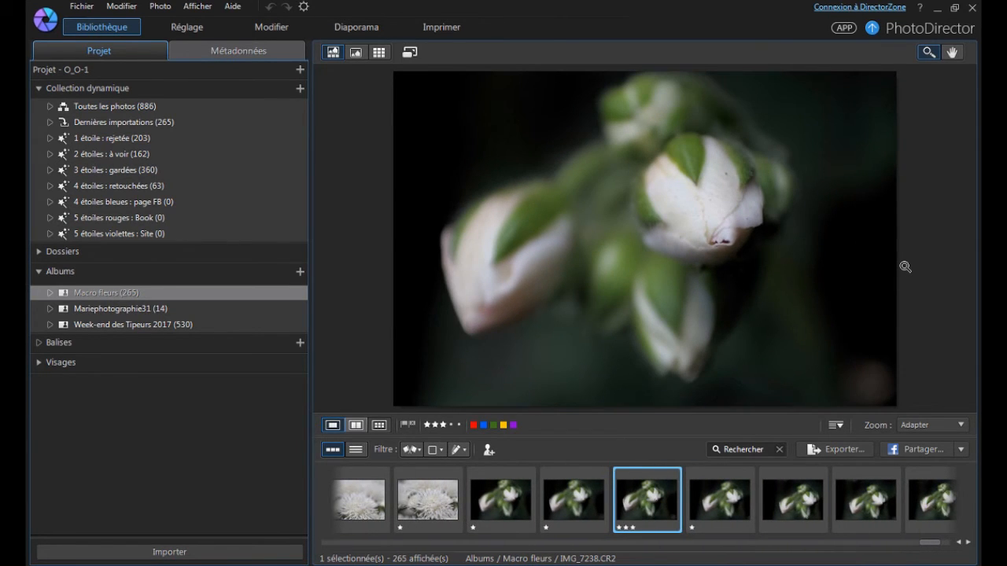
Rate the similar white bud photos IMG_7240 through IMG_7244 one star each.
key("Right")
key("Right")
key("1")
key("Right")
key("1")
key("Right")
key("1")
key("Right")
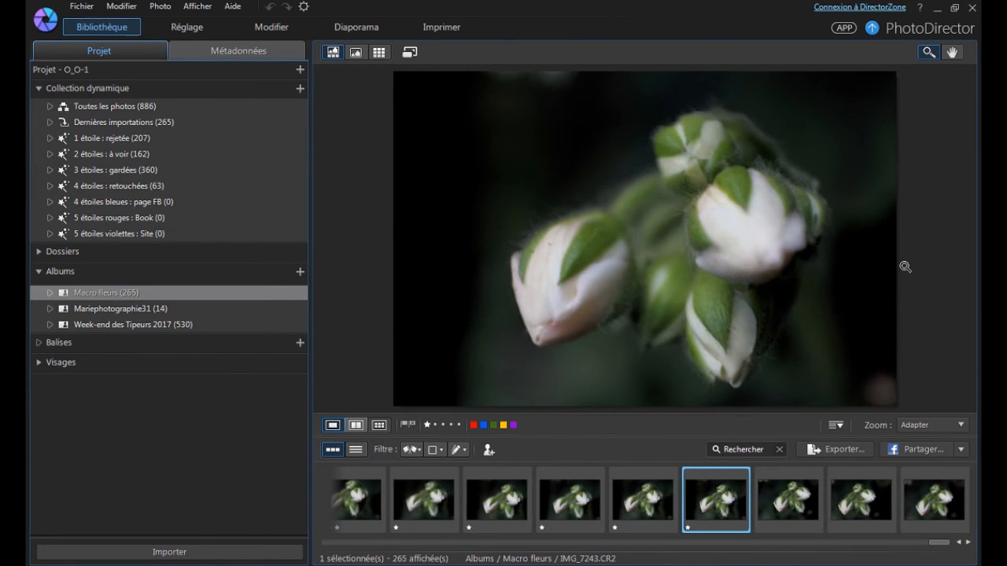
key("Right")
key("1")
key("Right")
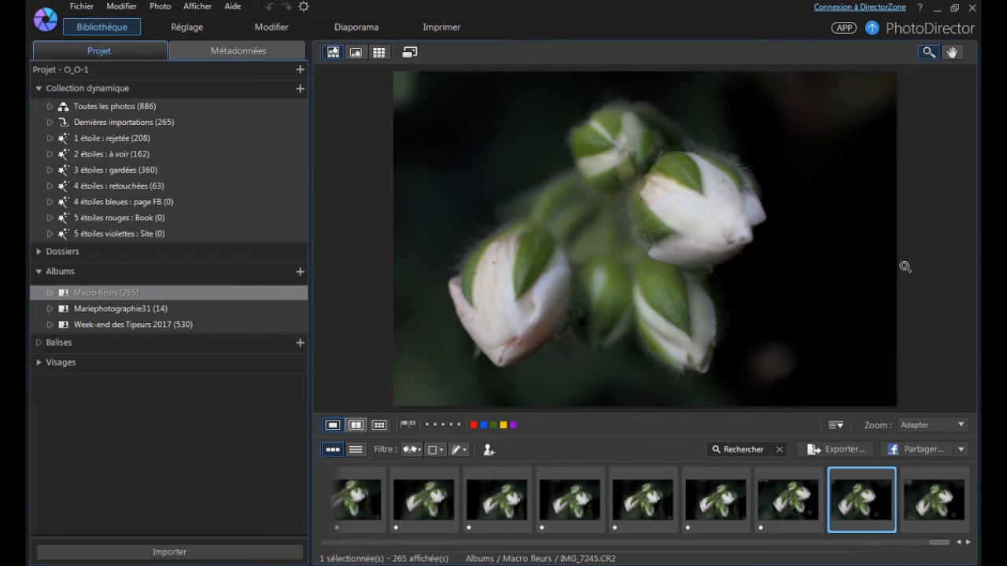
Rate IMG_7245 one star and IMG_7246 three stars, and review the earlier white bud photos.
key("1")
key("Right")
key("3")
key("Left")
key("Left")
key("Left")
key("Left")
key("Left")
key("Left")
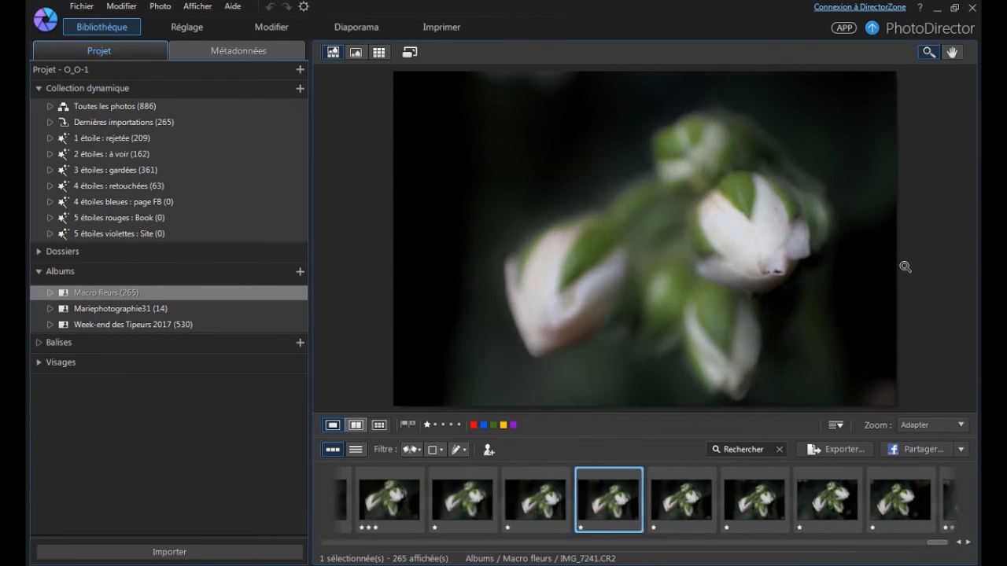
key("Right")
key("Right")
key("Right")
key("Right")
key("Right")
key("Right")
key("Right")
key("Right")
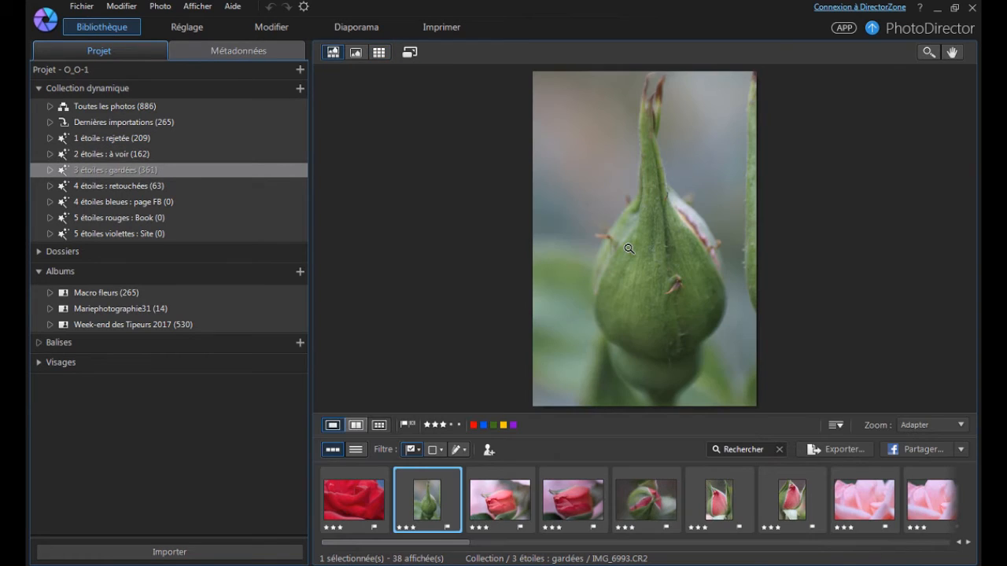
Show the flagged photos of the three-star kept collection and browse to the red rose IMG_7057.
key("Right")
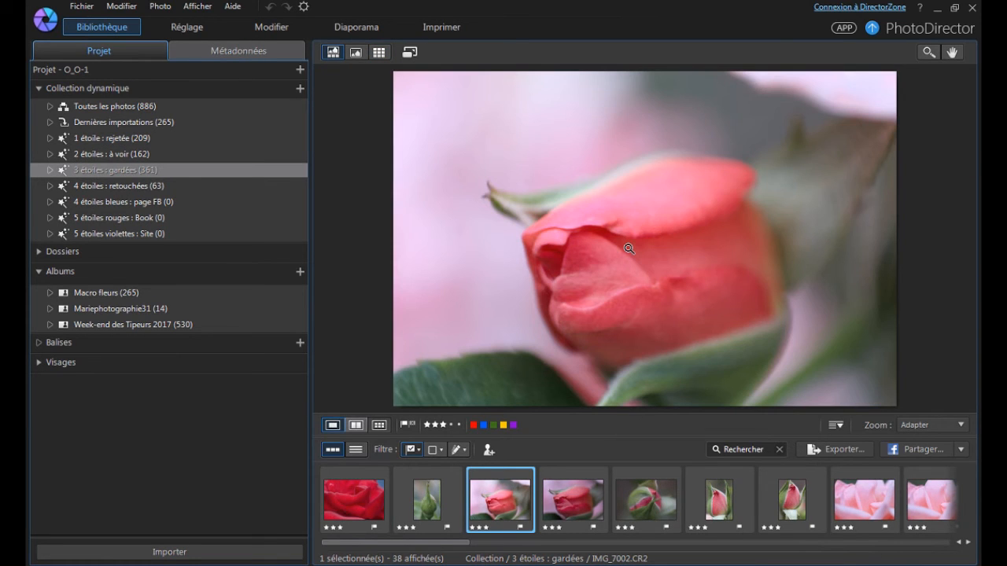
key("Right")
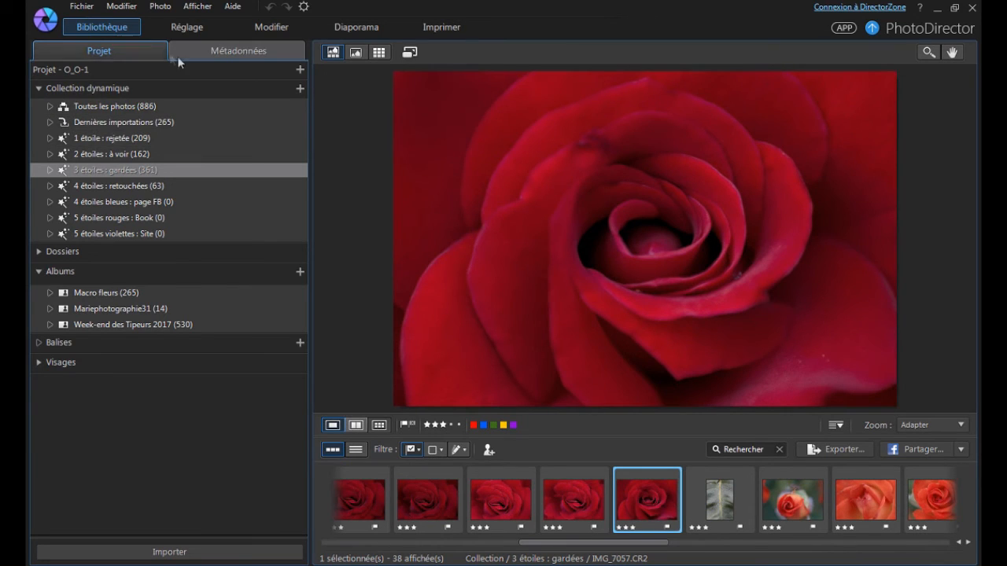
Open the red rose IMG_7057 for adjustment and raise its exposure to 0.44.
left_click(167, 30)
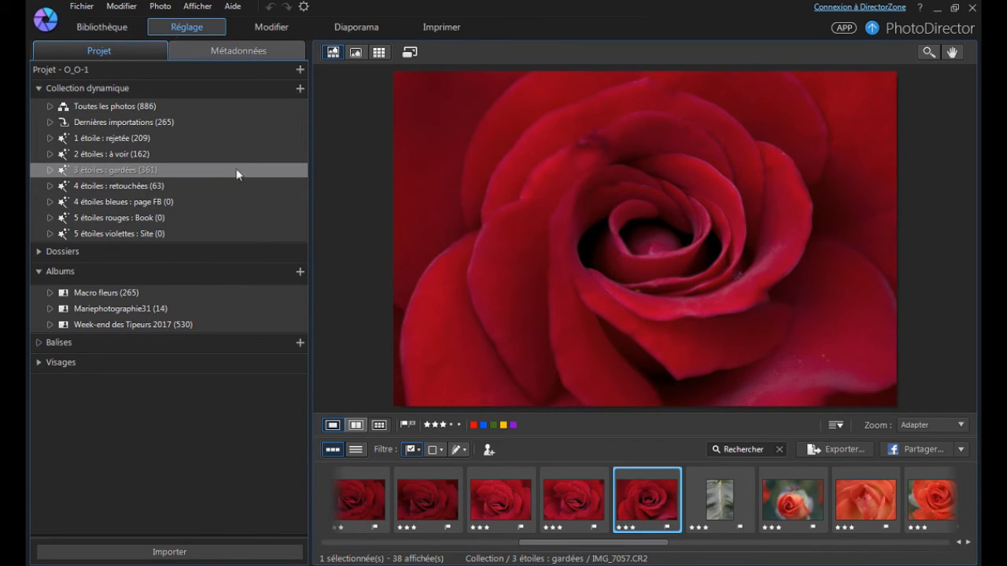
left_click_drag(183, 376, 194, 380)
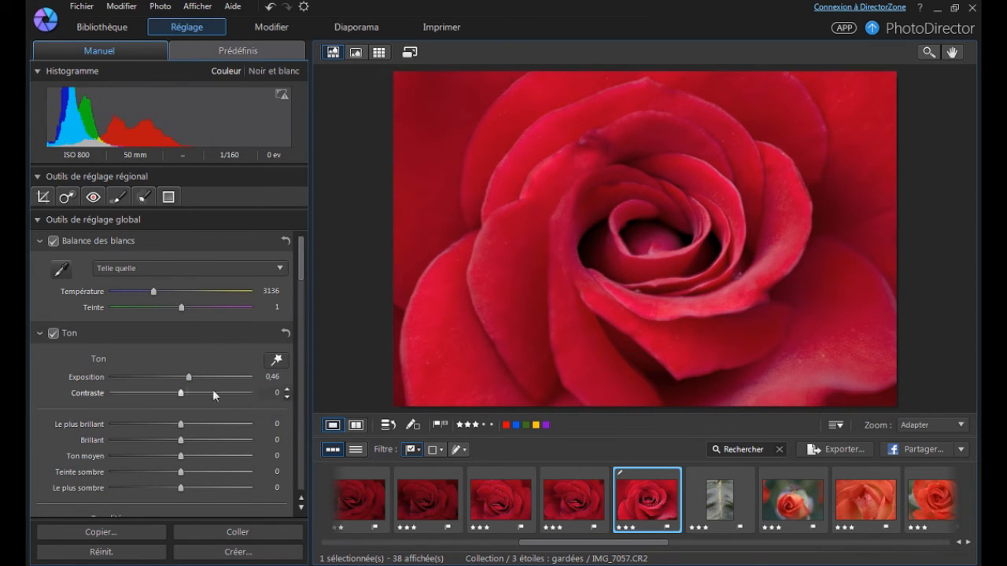
left_click_drag(195, 381, 199, 380)
Lower the rose photo's contrast to -11 and warm its white balance temperature.
mouse_move(180, 394)
left_mouse_down()
mouse_move(147, 387)
mouse_move(169, 403)
left_mouse_up()
left_click_drag(169, 403, 174, 396)
left_click_drag(153, 292, 169, 299)
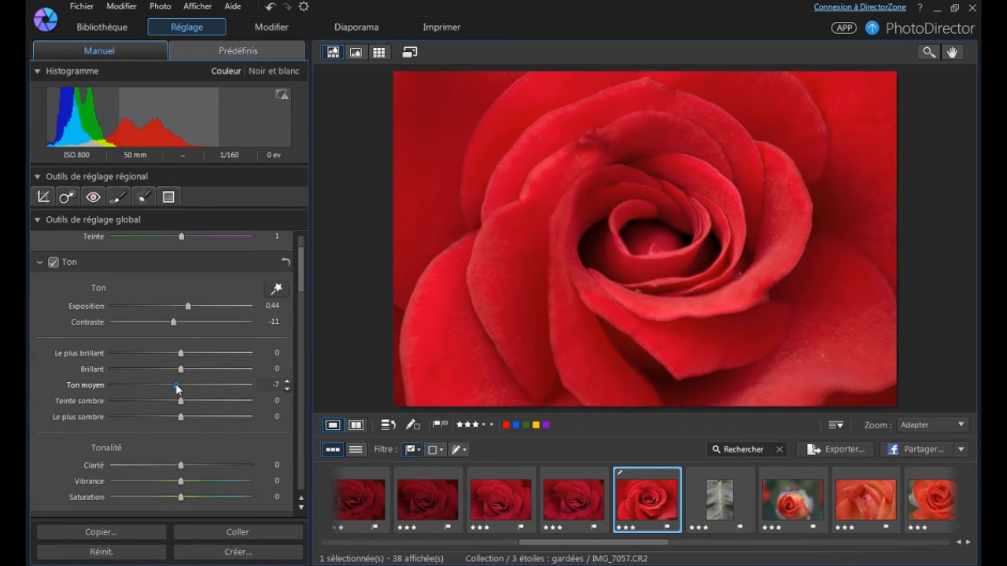
Set the rose photo's midtones to -7 and its clarity to -26.
scroll(53, 420, "down", 3)
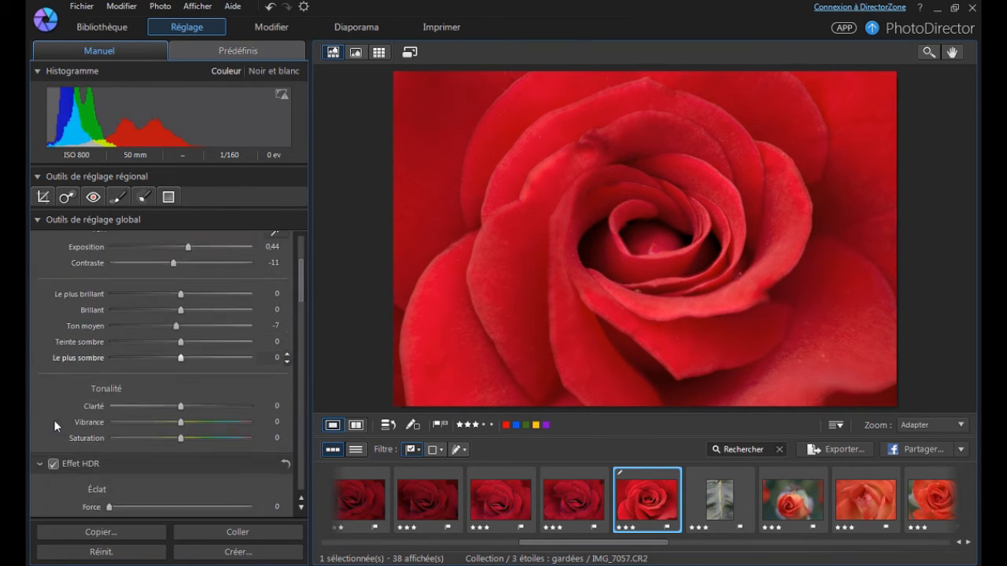
mouse_move(183, 394)
left_mouse_down()
mouse_move(203, 393)
mouse_move(166, 393)
left_mouse_up()
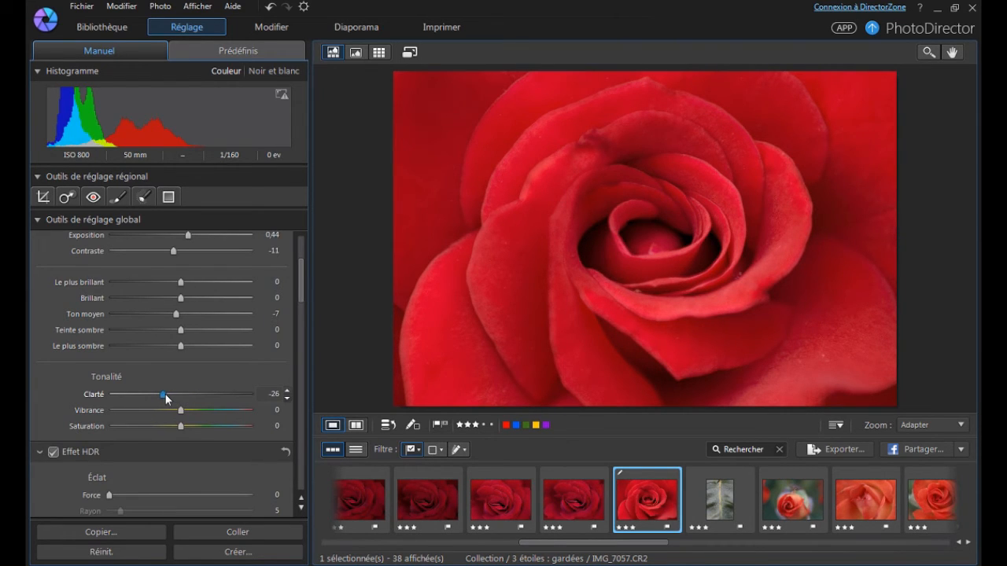
Set the rose photo's clarity to -21 and saturation to -6, and add a slight HDR glow.
left_click_drag(165, 394, 180, 399)
left_click_drag(181, 427, 178, 427)
scroll(181, 411, "down", 3)
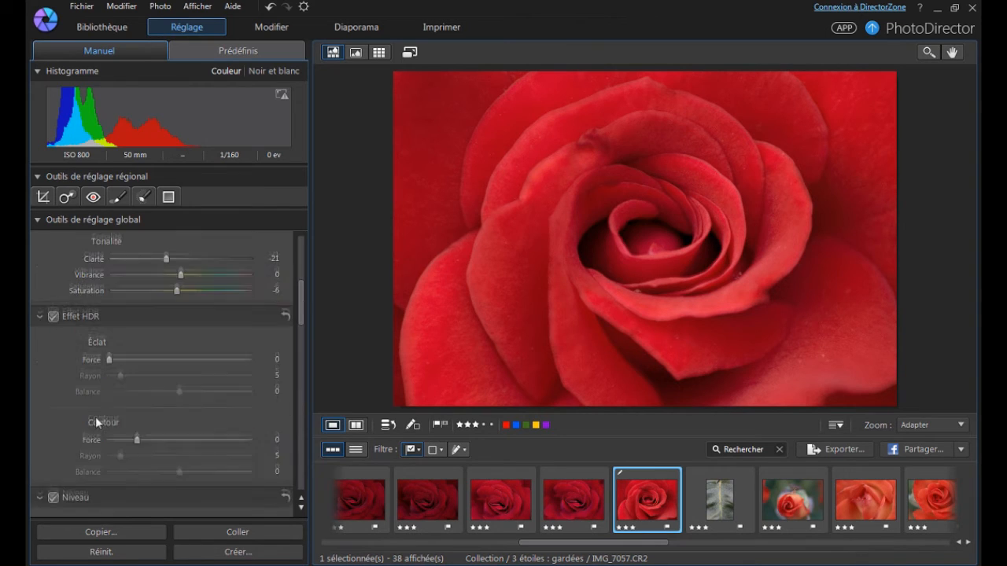
left_click_drag(110, 353, 121, 352)
Set the rose photo's sharpness gain to 31 and lighten its edges slightly with the vignette effect.
scroll(120, 351, "down", 5)
left_click_drag(160, 299, 152, 315)
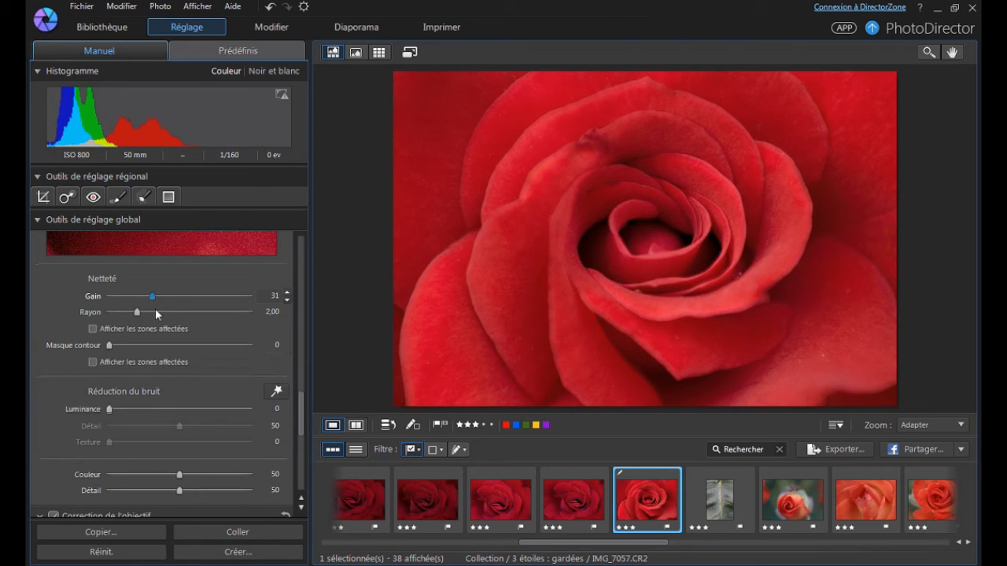
scroll(70, 351, "down", 5)
mouse_move(180, 453)
left_mouse_down()
mouse_move(233, 448)
mouse_move(208, 461)
mouse_move(195, 453)
left_mouse_up()
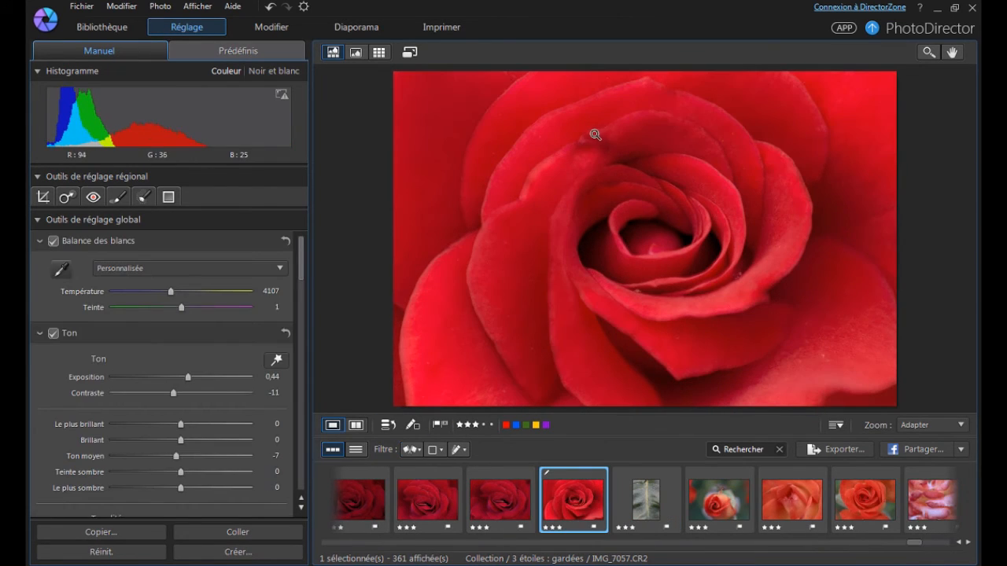
Browse past the roses to the pink flower IMG_7211 and open it for adjustment.
key("Right")
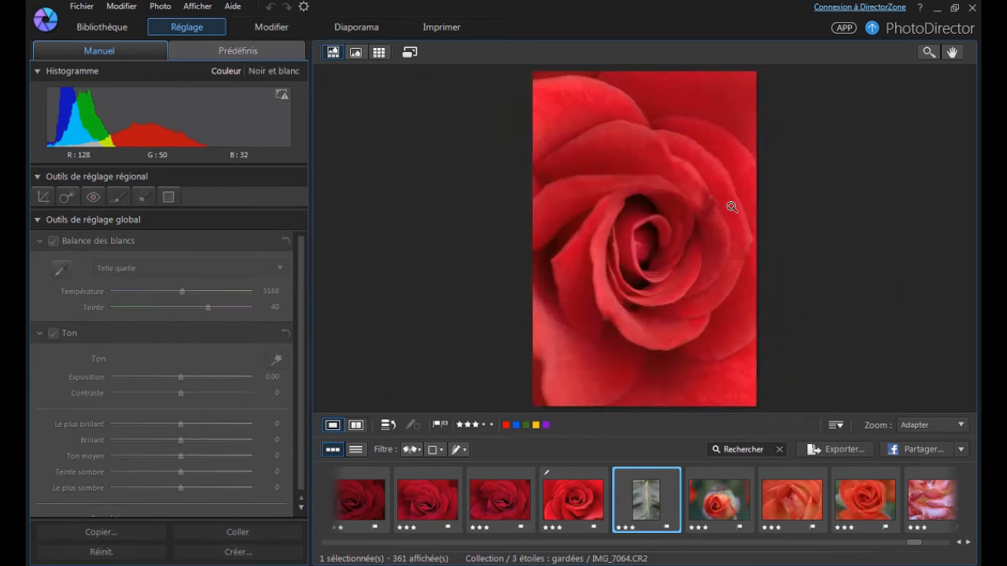
key("Right")
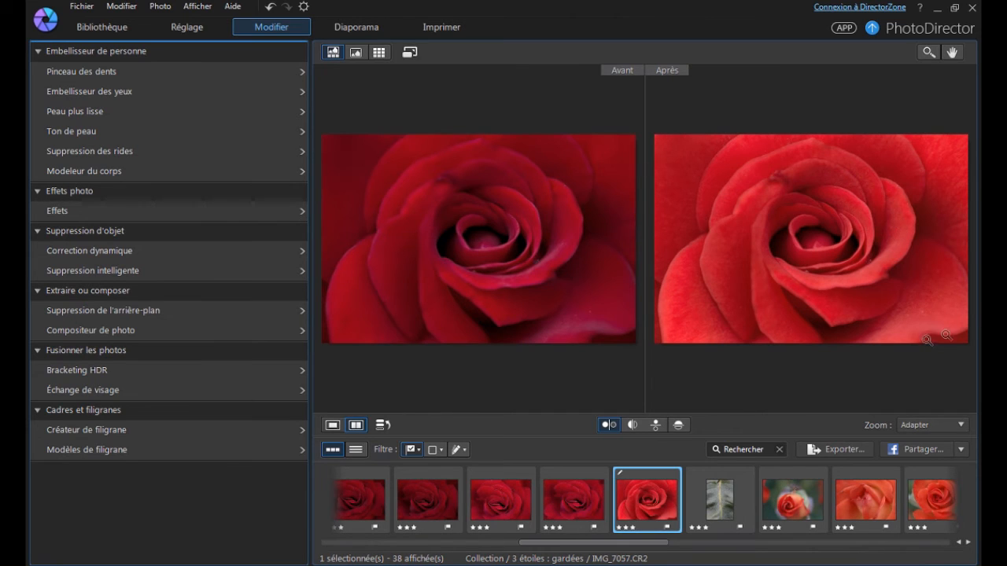
left_click(199, 29)
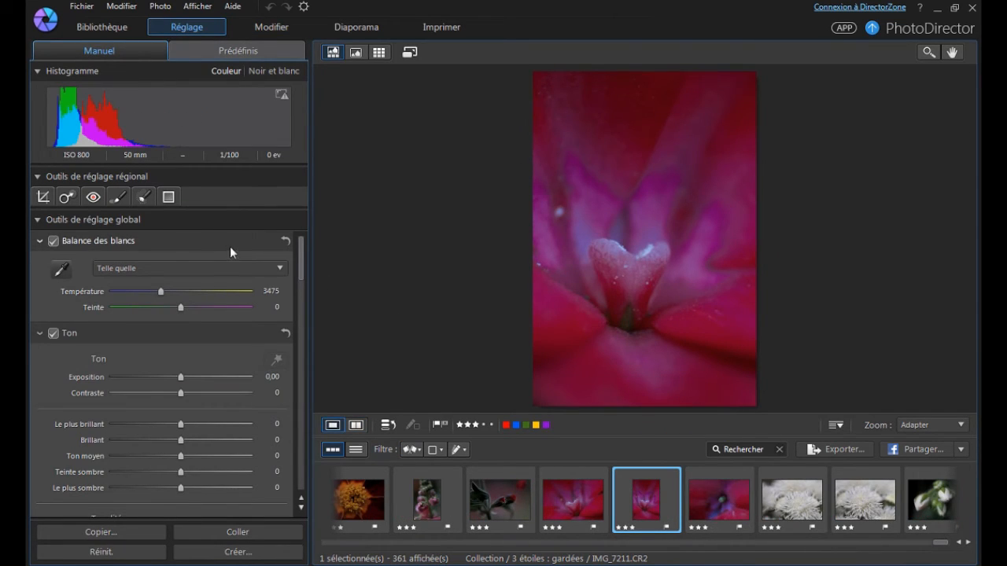
Crop IMG_7211 slightly from its upper-left corner while keeping the original aspect ratio.
left_click(44, 198)
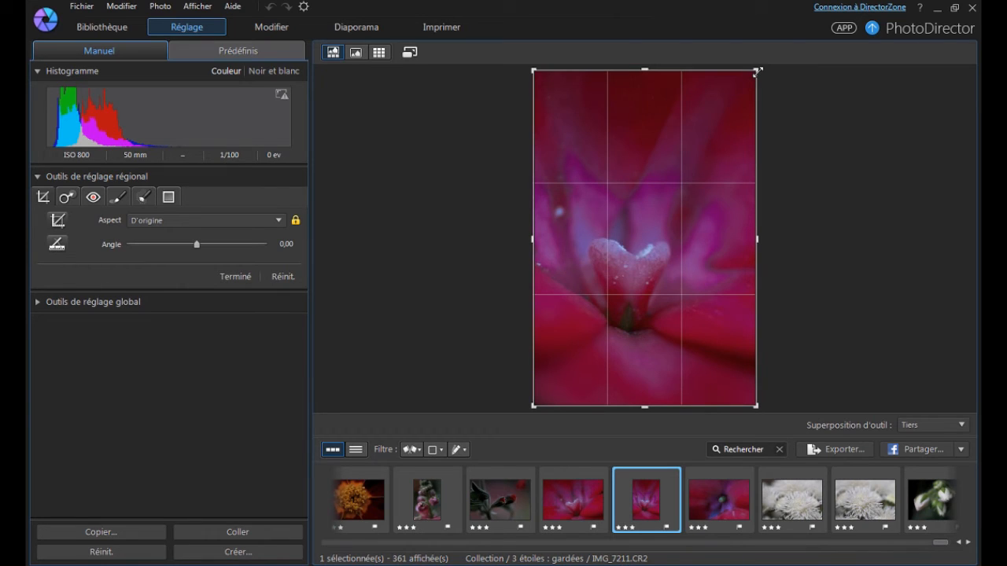
left_click_drag(532, 69, 538, 73)
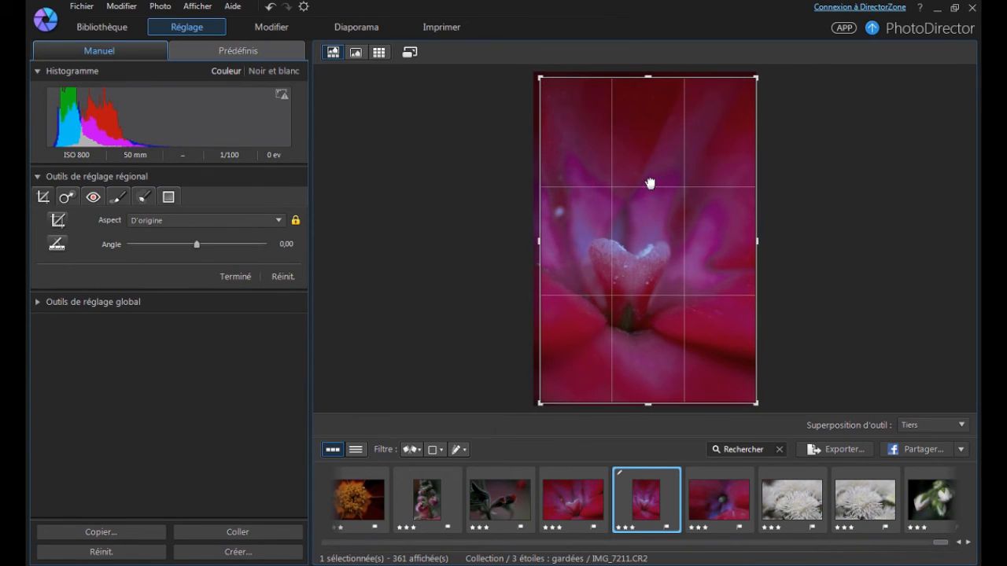
left_click(234, 276)
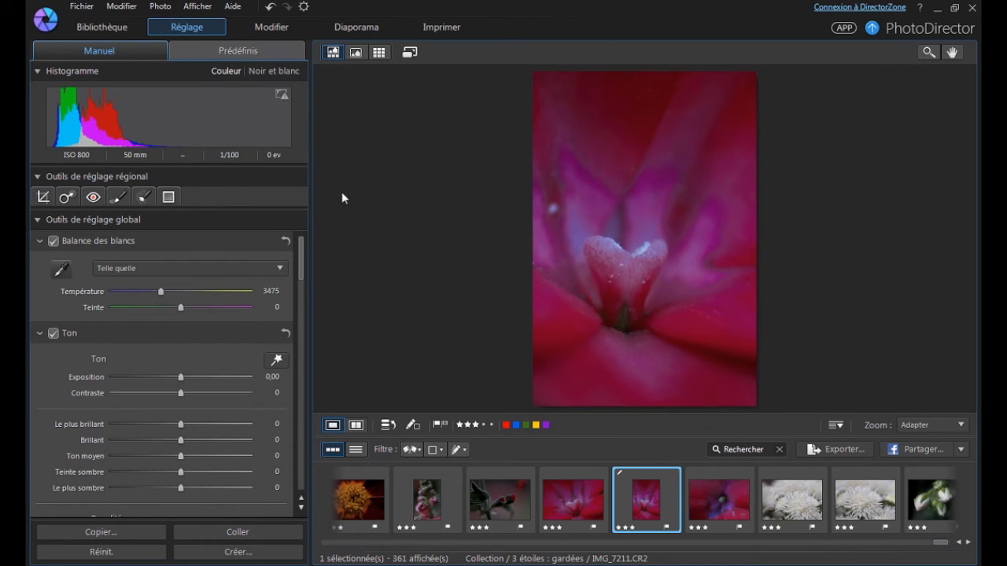
Set the pink flower photo's white balance temperature to 3216 and its exposure to 0.54.
left_click_drag(180, 377, 181, 380)
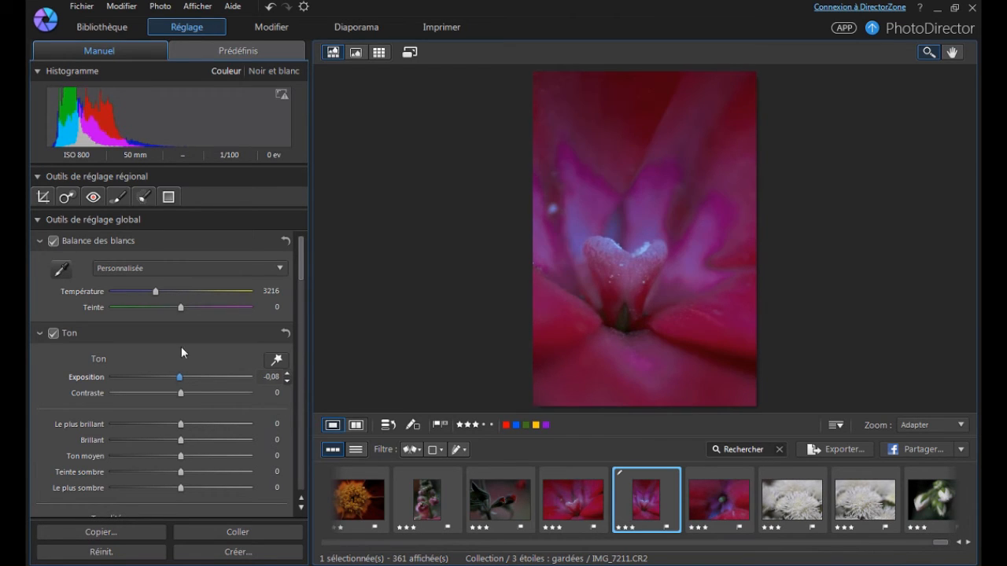
left_click(121, 196)
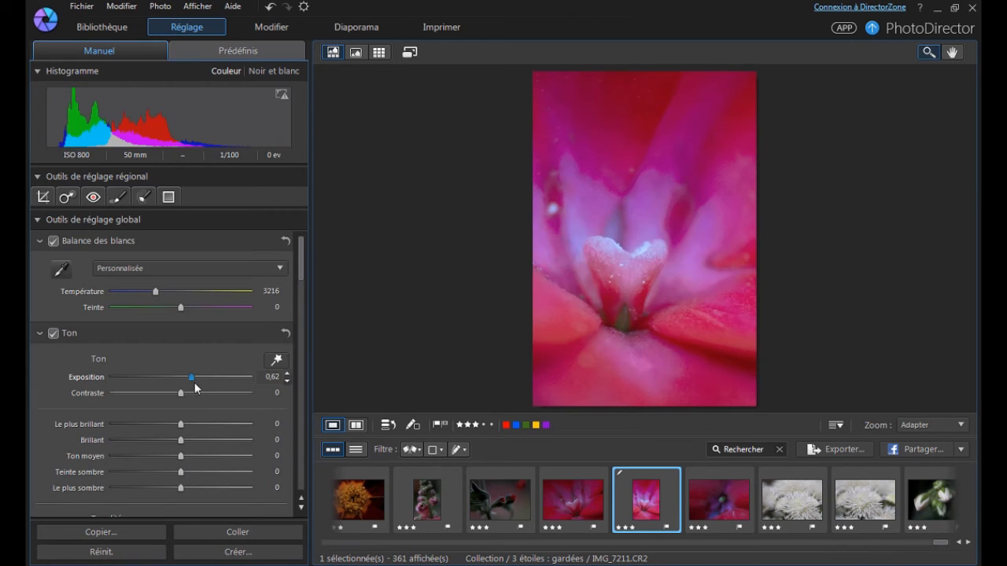
left_click_drag(195, 387, 192, 387)
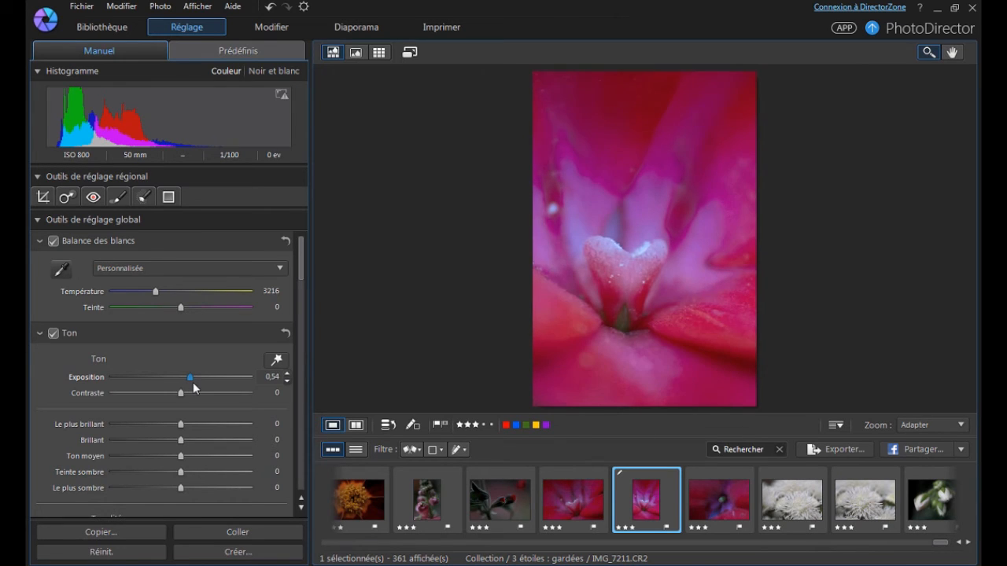
Set the pink flower photo's temperature to 3334, its contrast to 17 and its vignette shade to -16.
left_click(626, 255)
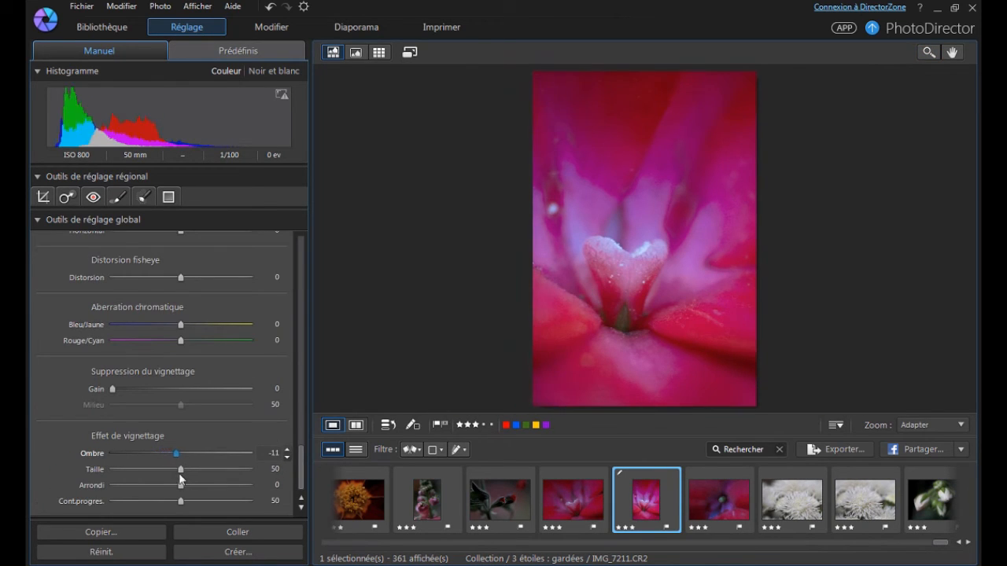
left_click_drag(180, 474, 172, 479)
left_click(413, 426)
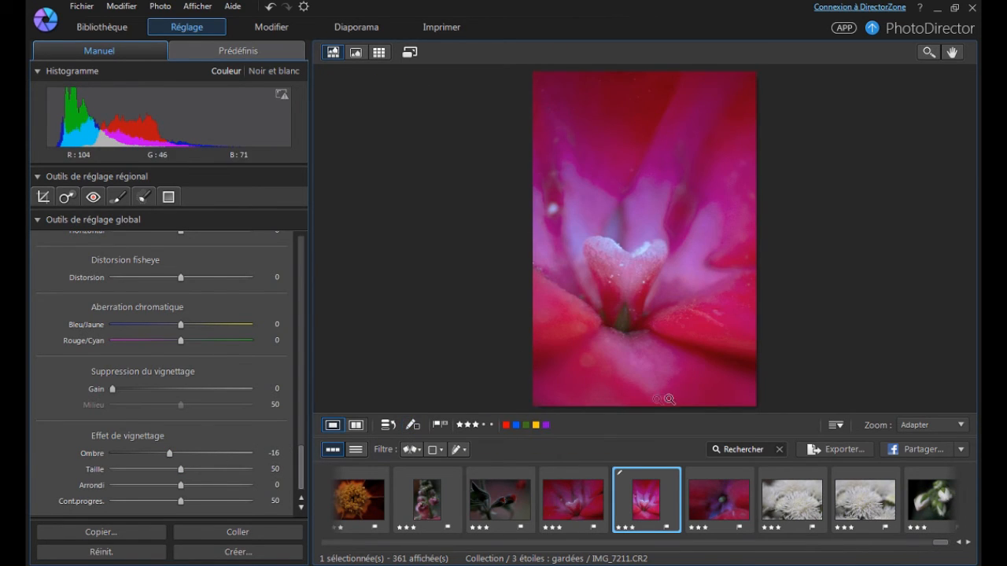
Paint an adjustment brush mask of size 12 over the heart-shaped centre of the pink flower.
left_click(118, 197)
left_click_drag(114, 268, 128, 267)
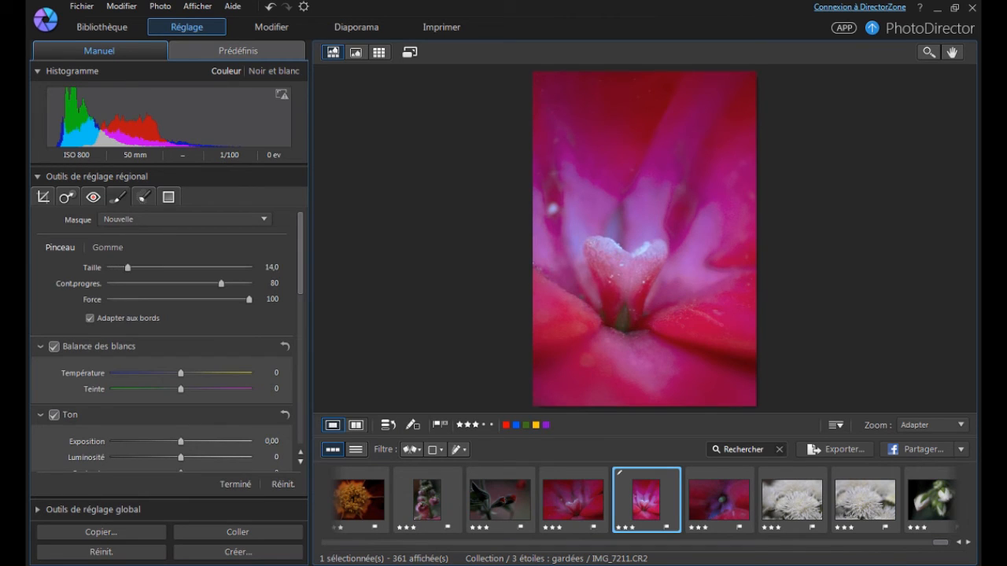
left_click(628, 267)
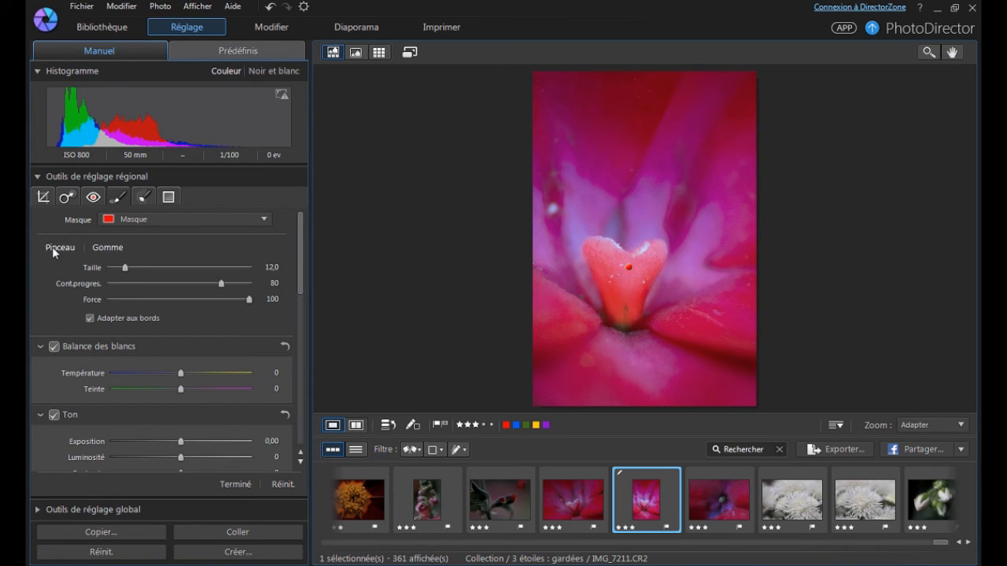
left_click(51, 247)
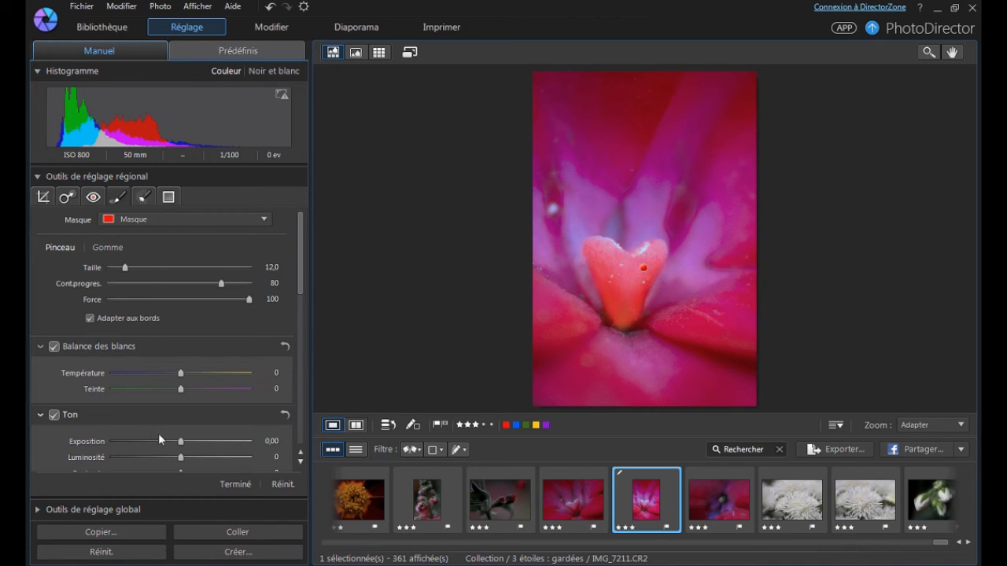
Nudge the heart mask's brightness and exposure up slightly and set its sharpness gain to 17.
left_click(286, 456)
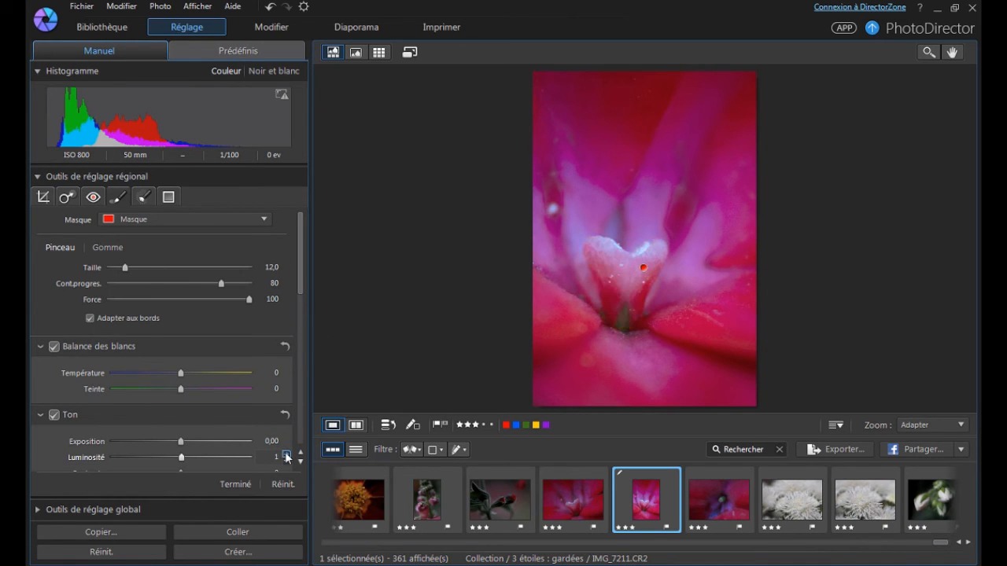
left_click(286, 438)
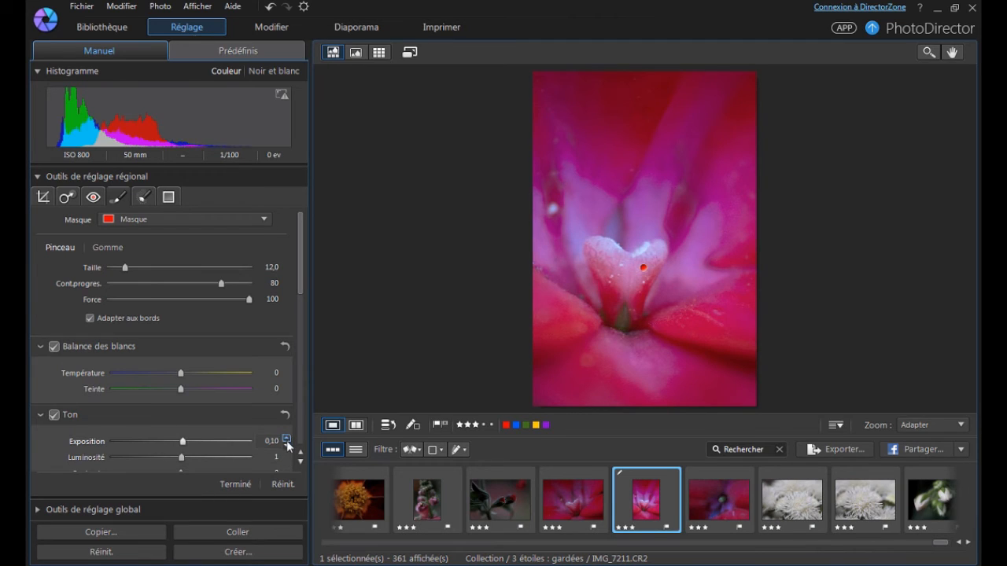
scroll(193, 453, "down", 5)
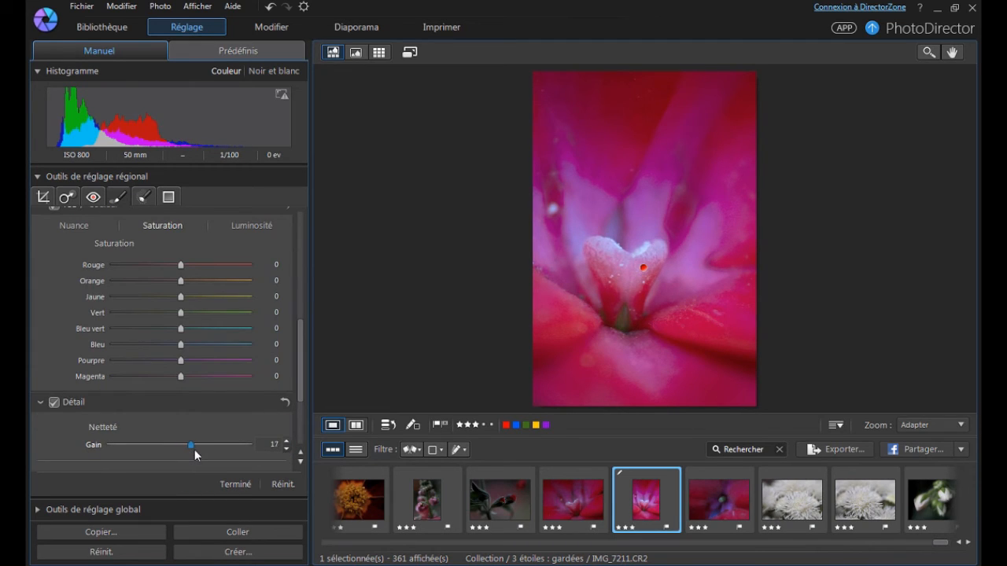
Fine-tune the heart mask's tone with brightness 2, contrast about 3 and no extra exposure.
scroll(118, 378, "up", 3)
left_click_drag(191, 270, 184, 271)
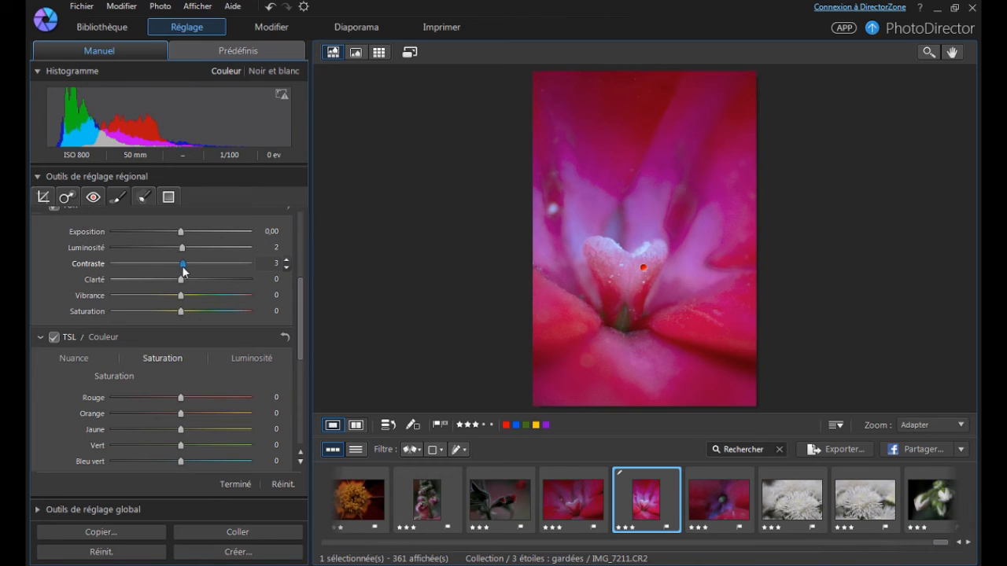
left_click(287, 268)
left_click(288, 238)
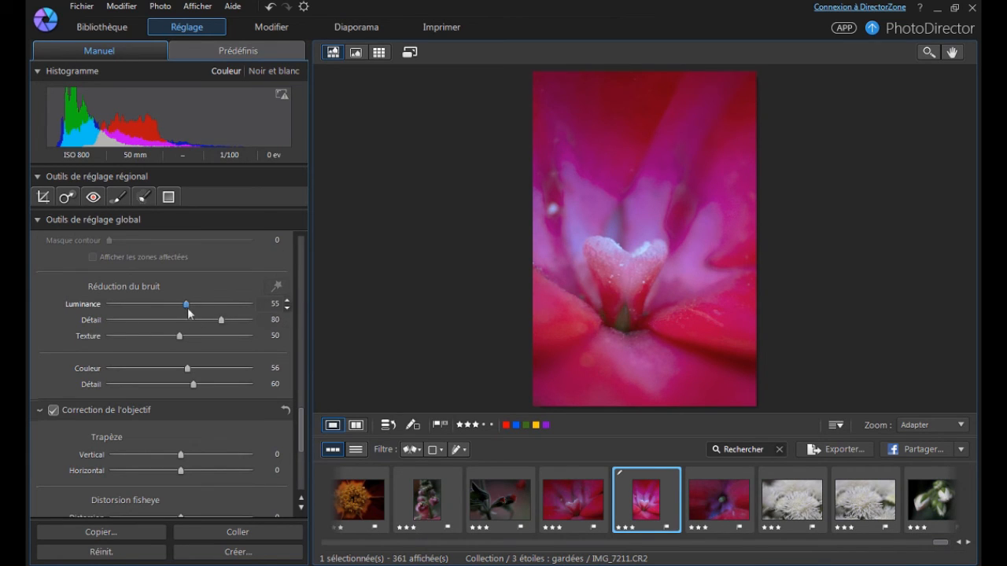
Set the pink flower photo's noise reduction to luminance 39, luminance detail 62 and texture 44.
left_click_drag(186, 305, 169, 306)
left_click_drag(180, 337, 170, 337)
scroll(166, 300, "down", 1)
scroll(36, 420, "down", 5)
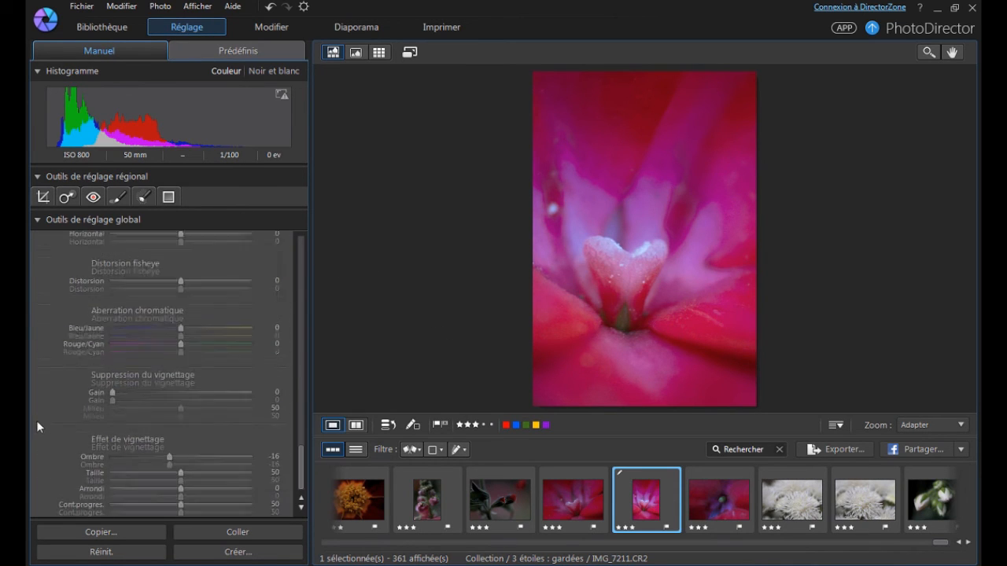
scroll(46, 417, "up", 6)
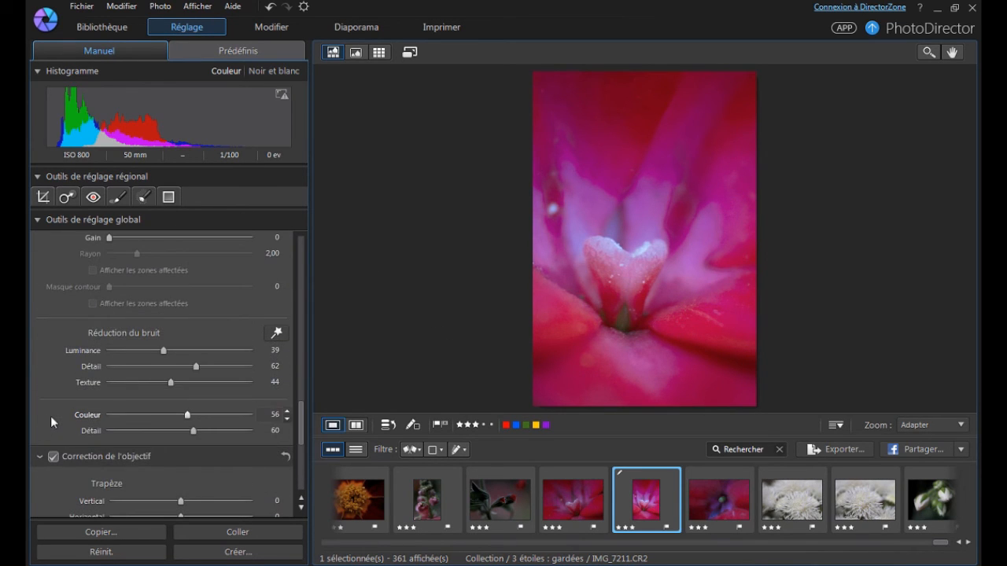
scroll(51, 420, "up", 1)
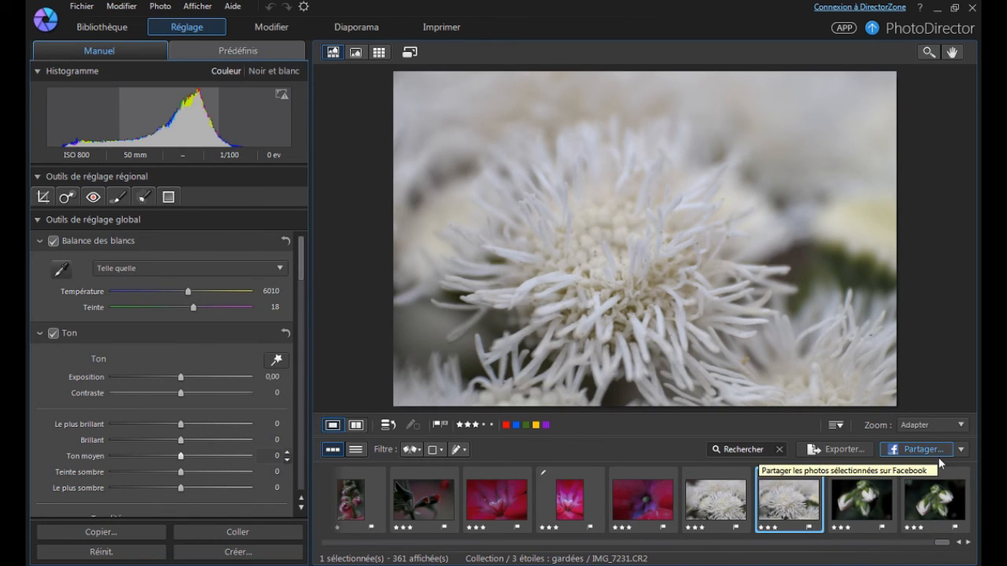
Browse to the white buds photo IMG_7246 and crop it slightly from the upper-left corner at its original aspect ratio.
key("Right")
key("Right")
key("c")
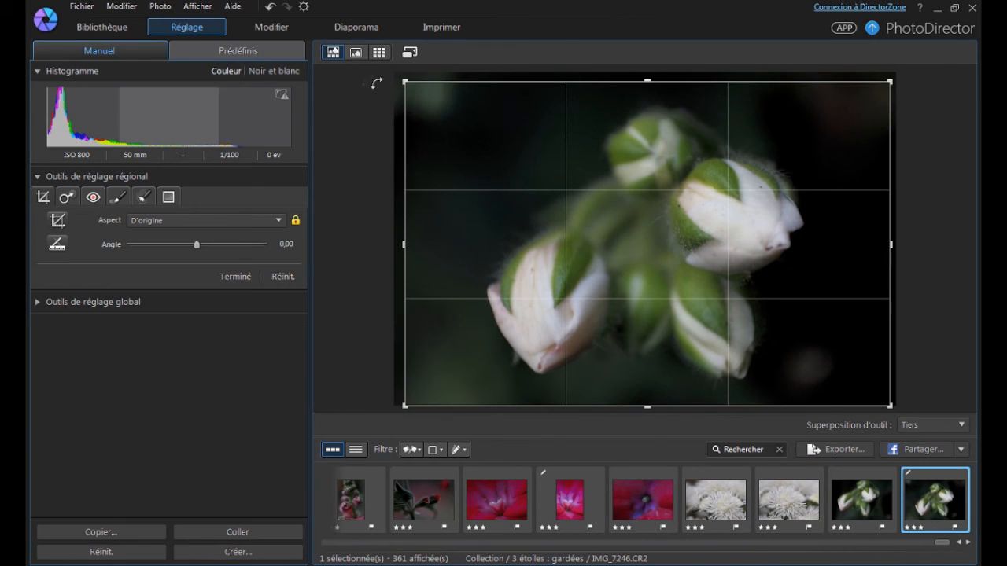
left_click_drag(402, 80, 409, 84)
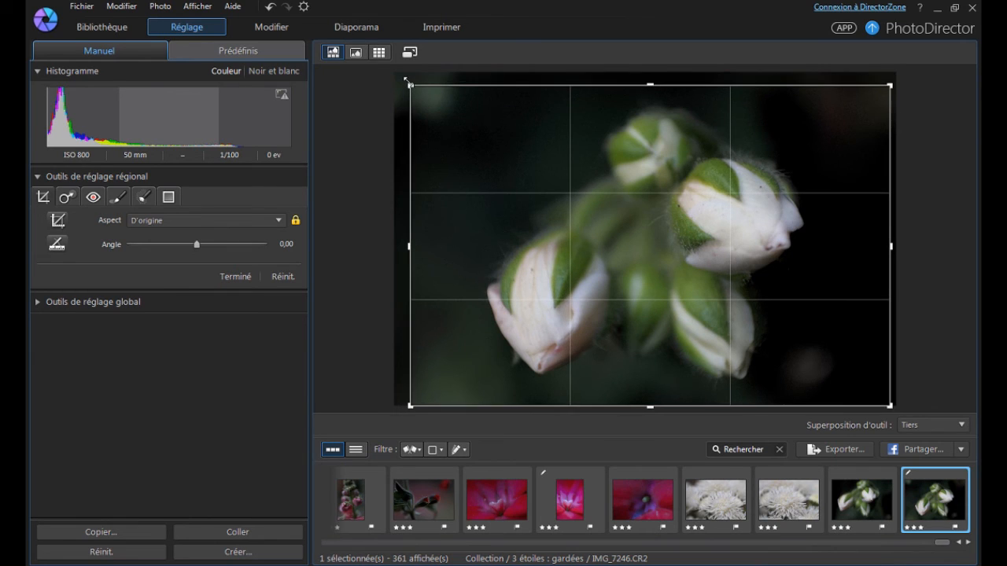
left_click(236, 276)
Set the white buds photo's white balance temperature to 4391 and its exposure to 0.26.
left_click_drag(185, 292, 173, 293)
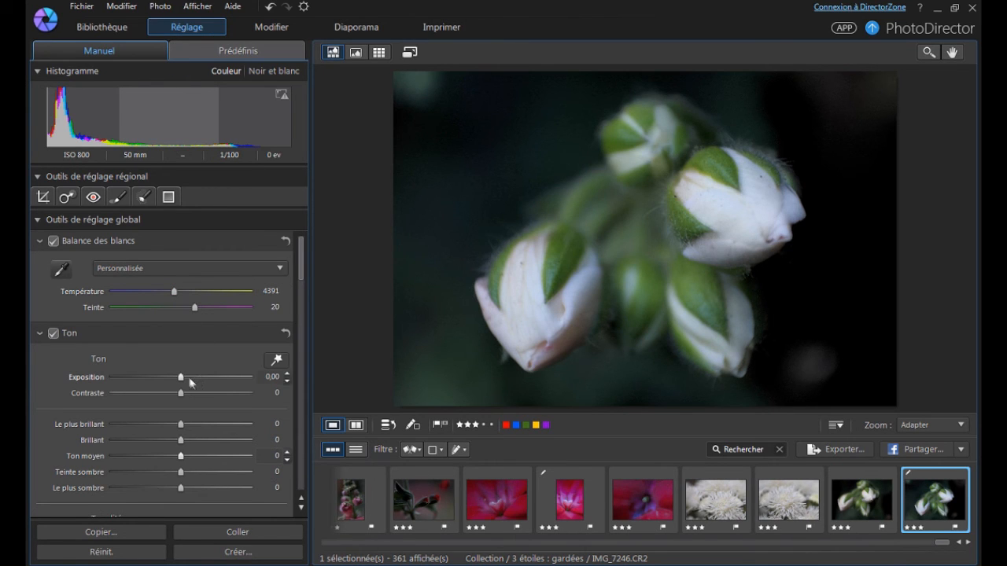
left_click_drag(185, 376, 191, 377)
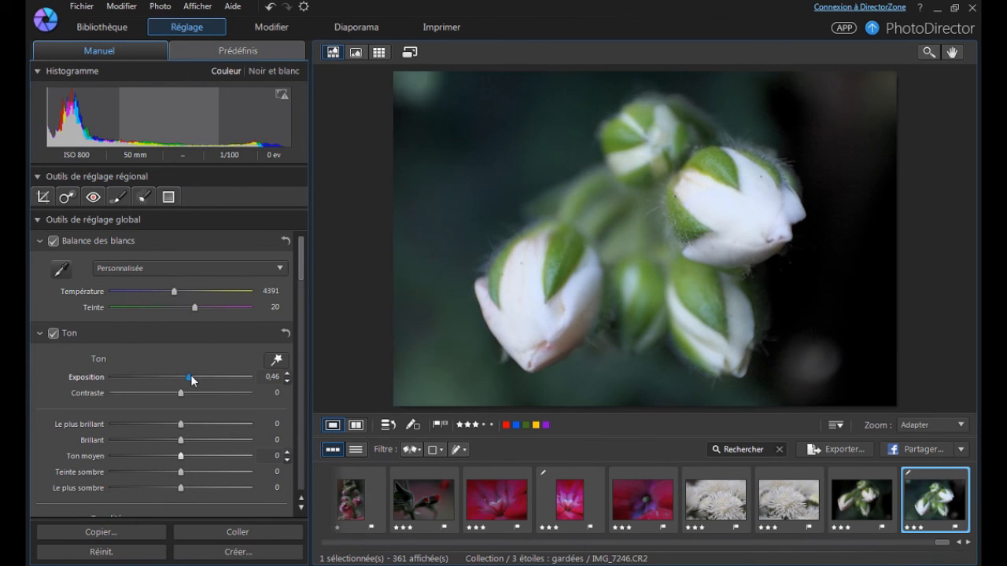
left_click(286, 382)
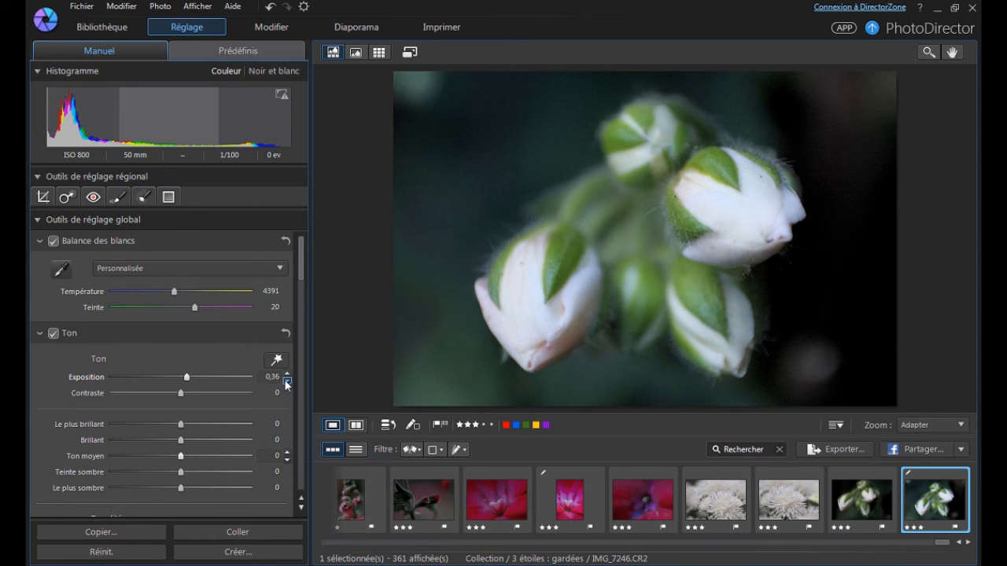
Set the white buds photo's dark tones to 17 and its darkest tones to -4.
mouse_move(181, 474)
left_mouse_down()
mouse_move(193, 476)
mouse_move(181, 488)
left_mouse_up()
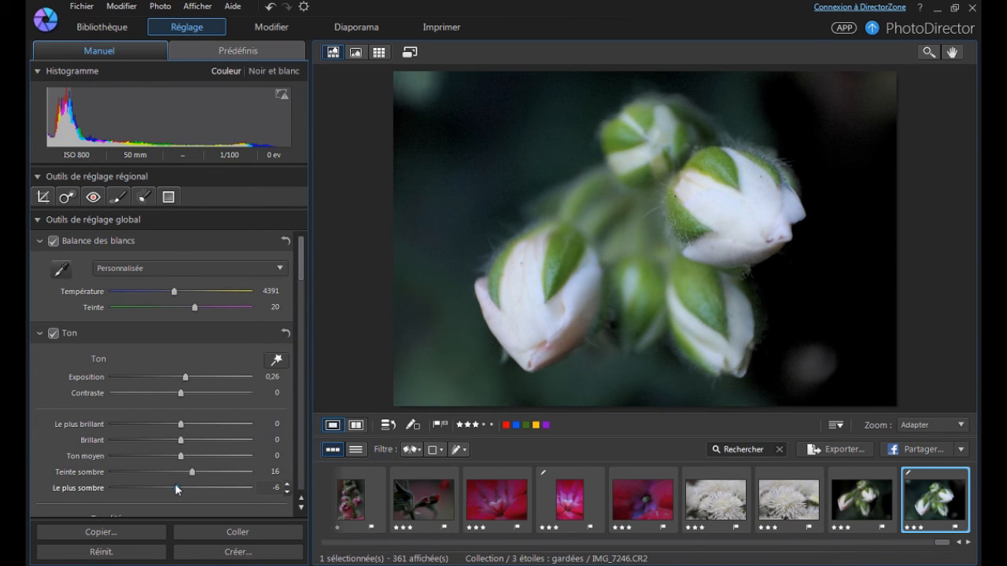
left_click_drag(192, 472, 200, 473)
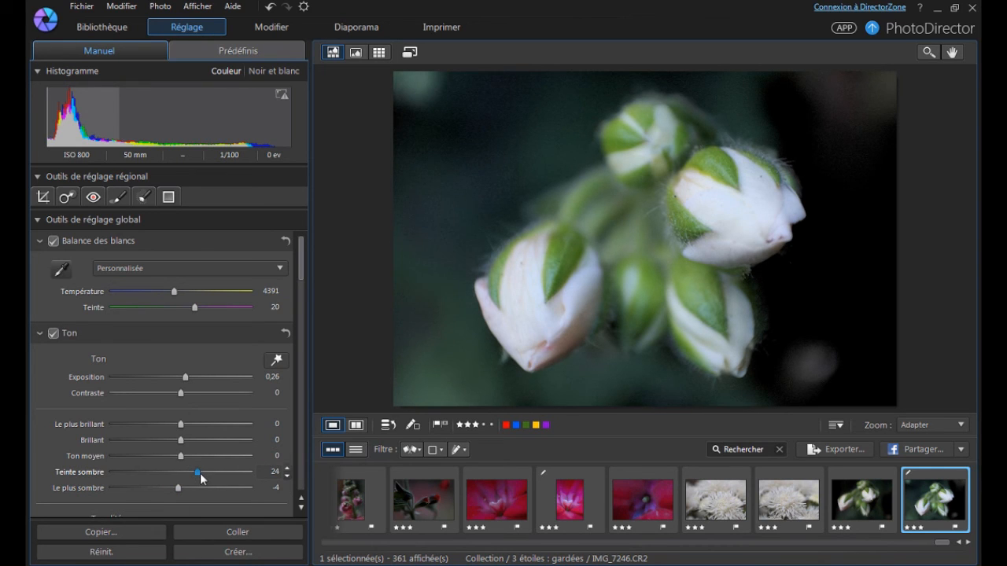
left_click_drag(199, 473, 194, 476)
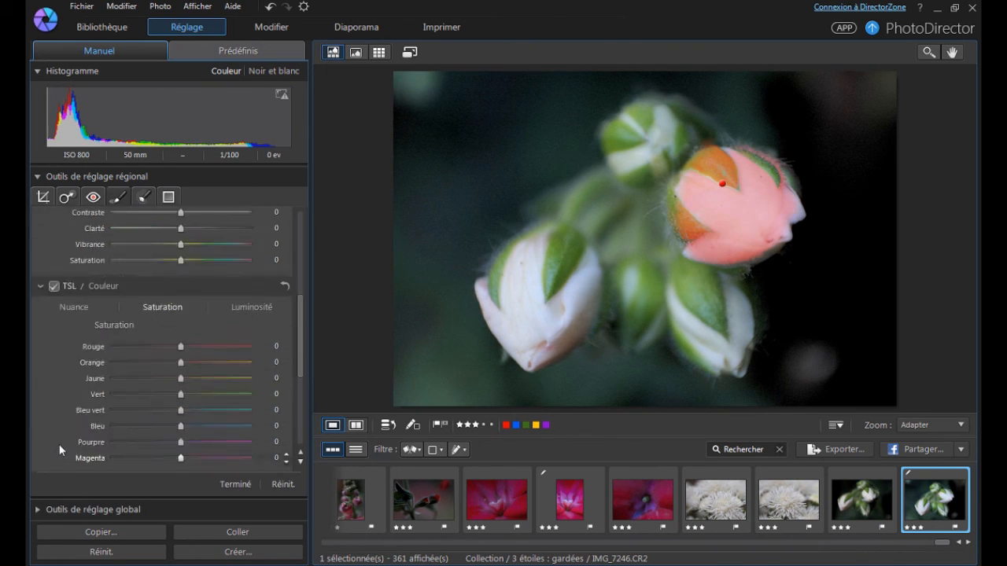
Mask the large upper-right bud with the adjustment brush and set the mask's sharpness gain to 26.
scroll(59, 444, "down", 5)
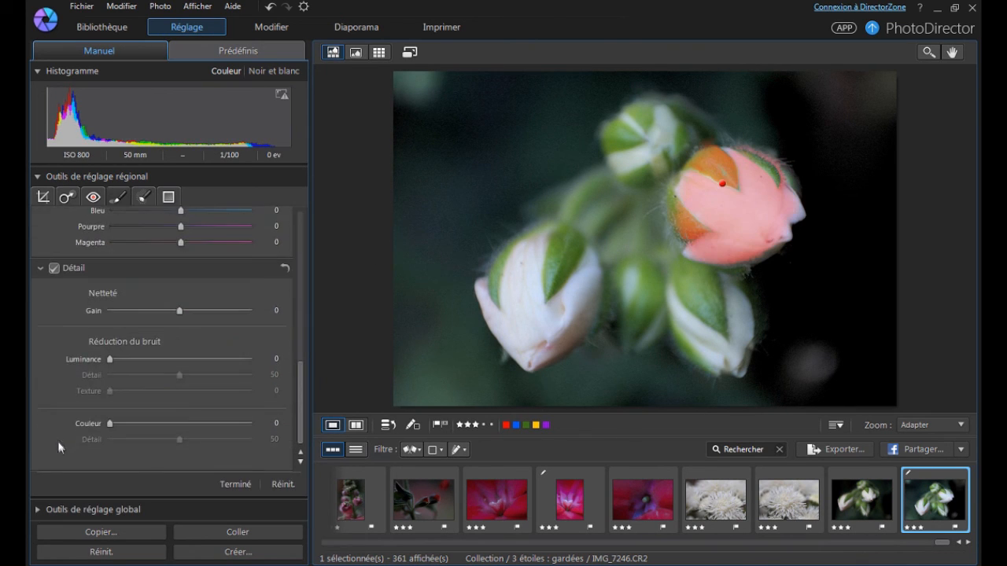
left_click_drag(181, 312, 196, 312)
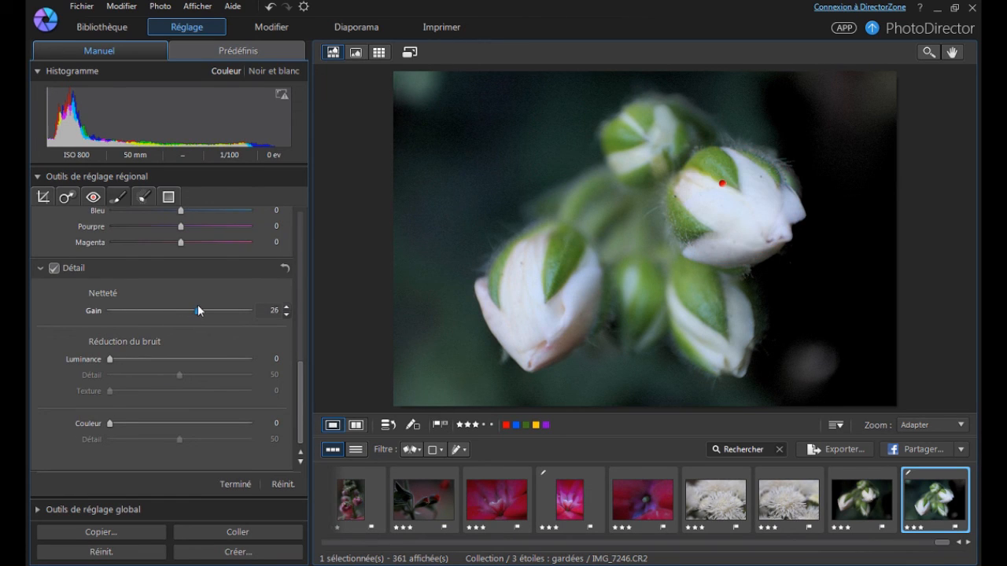
Set the white buds photo's overall contrast to 11 in the global adjustments.
left_click(39, 509)
left_click_drag(182, 395, 190, 395)
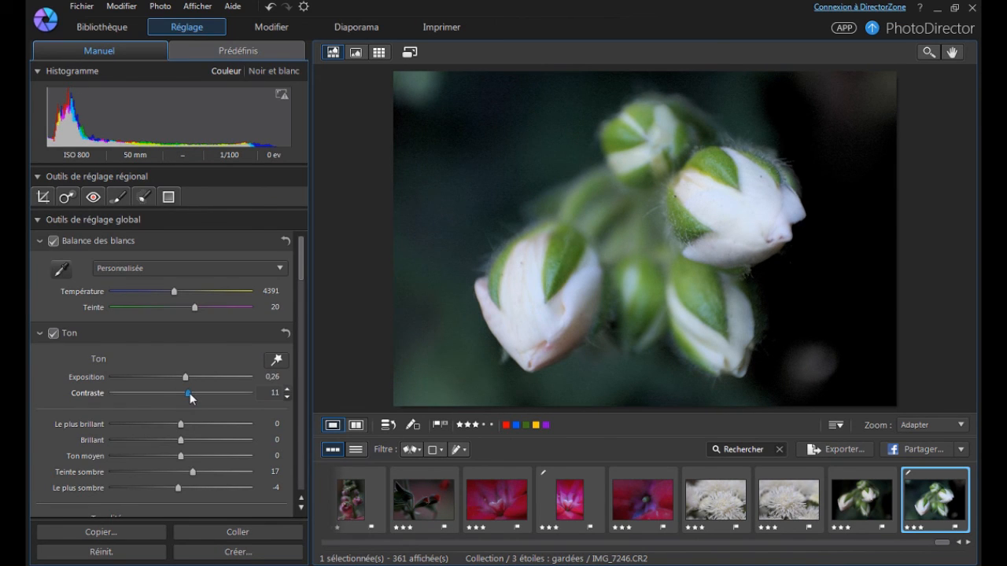
scroll(187, 417, "down", 10)
left_click_drag(180, 453, 167, 454)
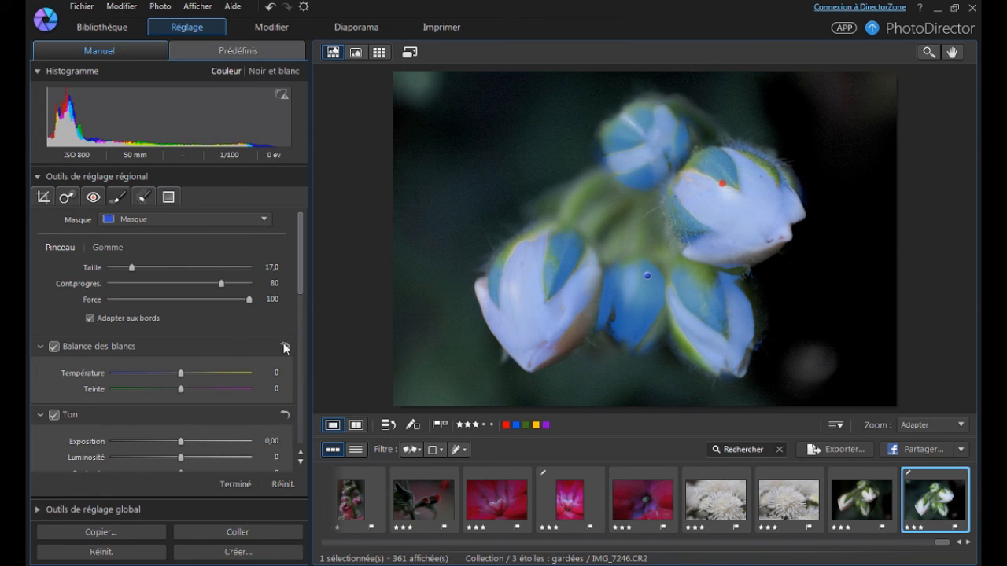
Raise the exposure of the blue adjustment mask covering the buds slightly.
left_click(287, 440)
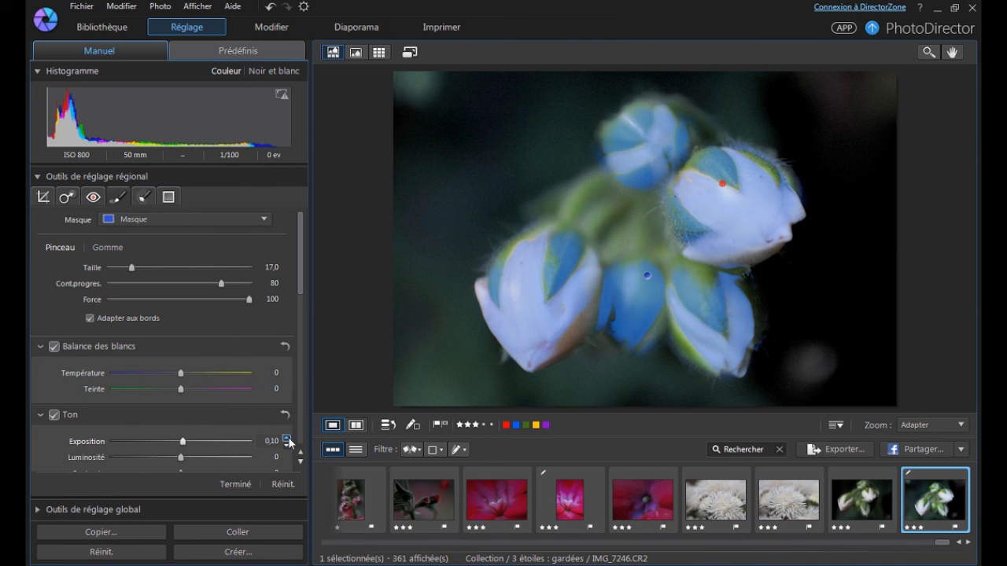
left_click(288, 440)
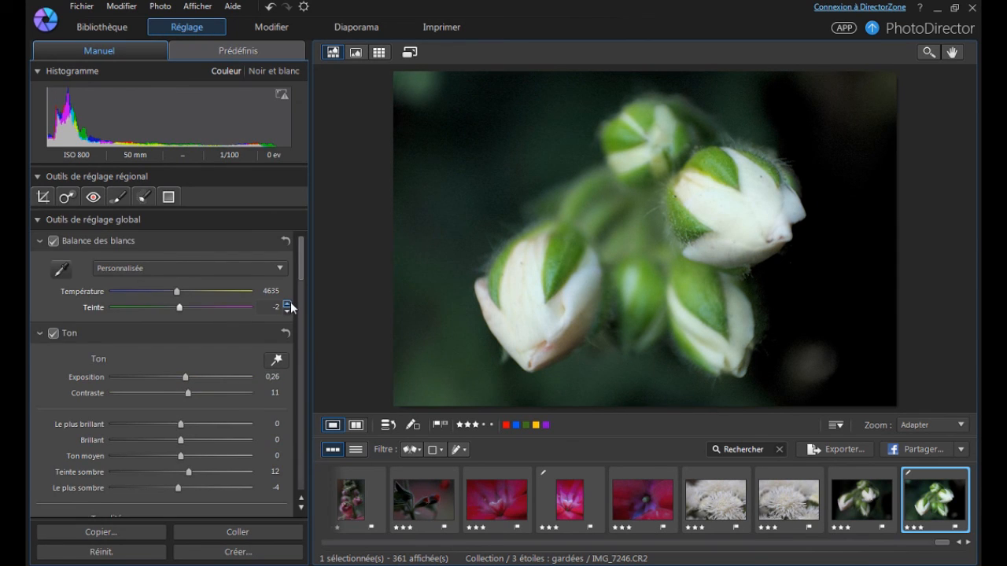
Set the white buds photo's global white balance tint to 4.
left_click(288, 304)
left_click(288, 303)
left_click(288, 306)
left_click(288, 306)
left_click(288, 306)
left_click(288, 306)
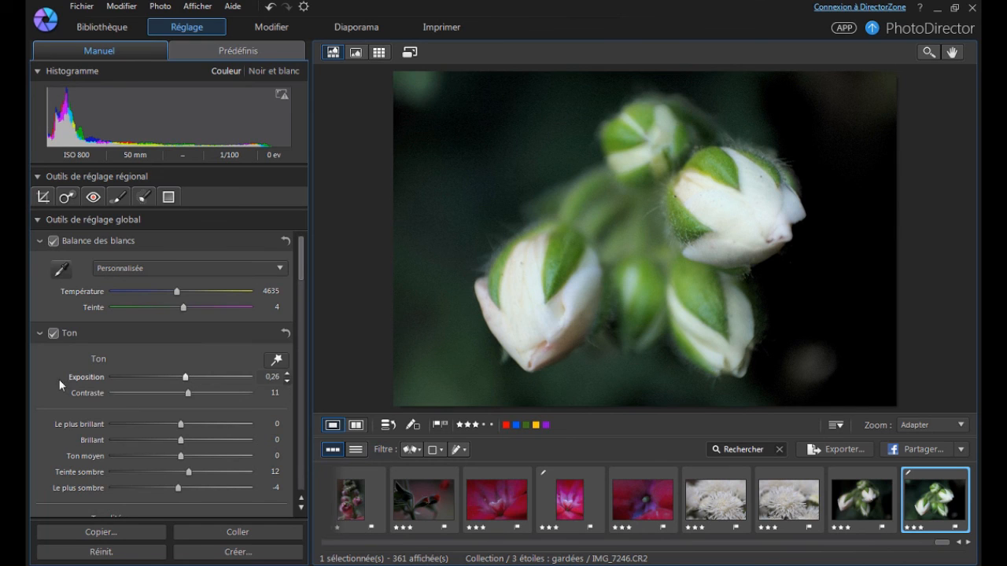
Review the remaining global adjustments and compare the retouched white buds photo with its original version.
scroll(64, 360, "down", 5)
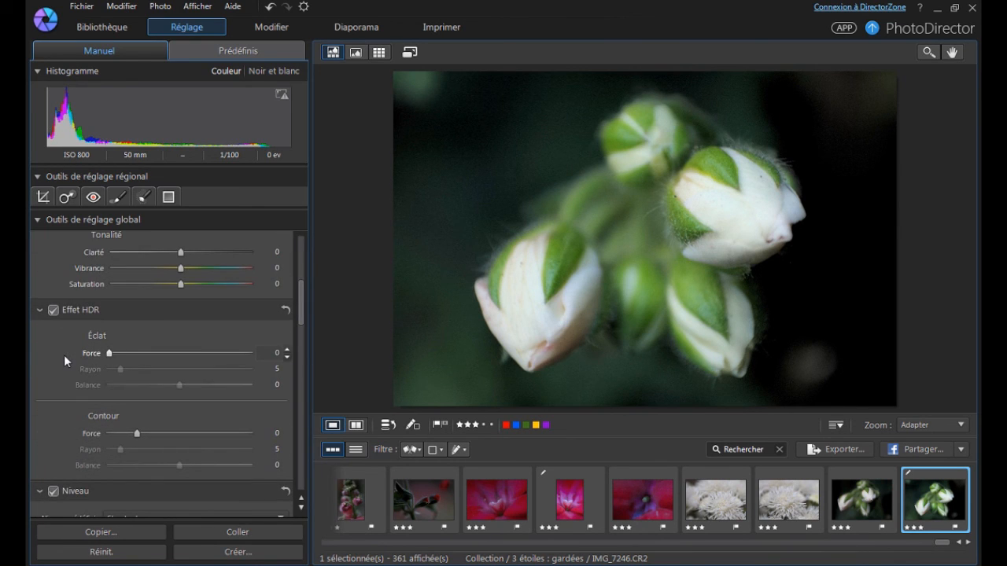
scroll(69, 358, "down", 5)
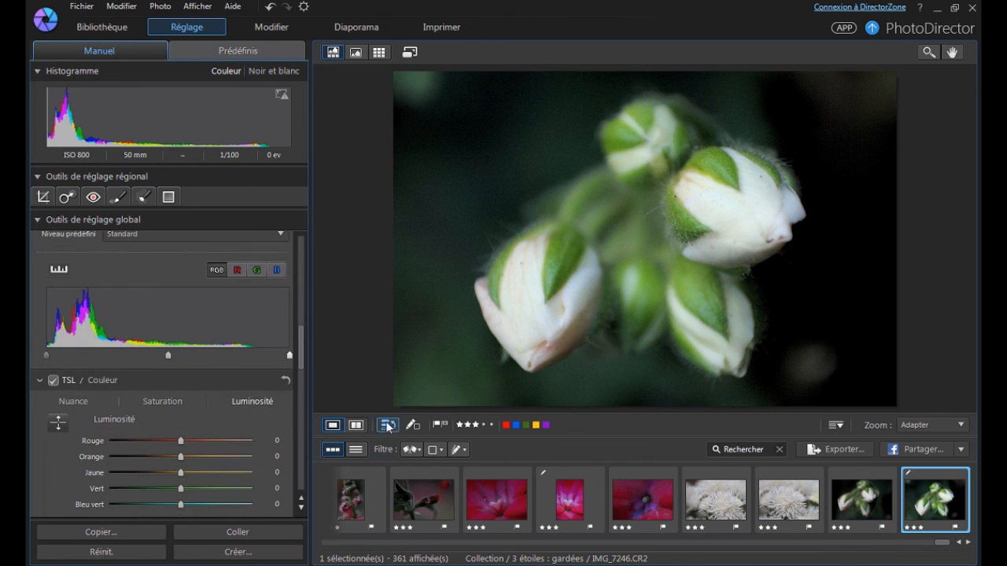
left_click(356, 427)
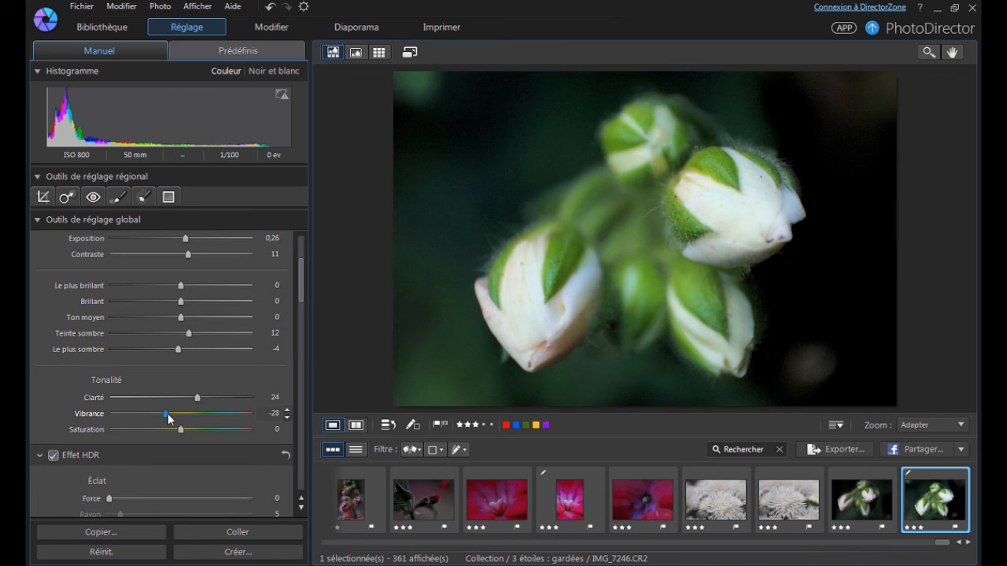
Set the white buds photo's clarity to 28 and its vibrance to -10.
left_click_drag(181, 414, 174, 415)
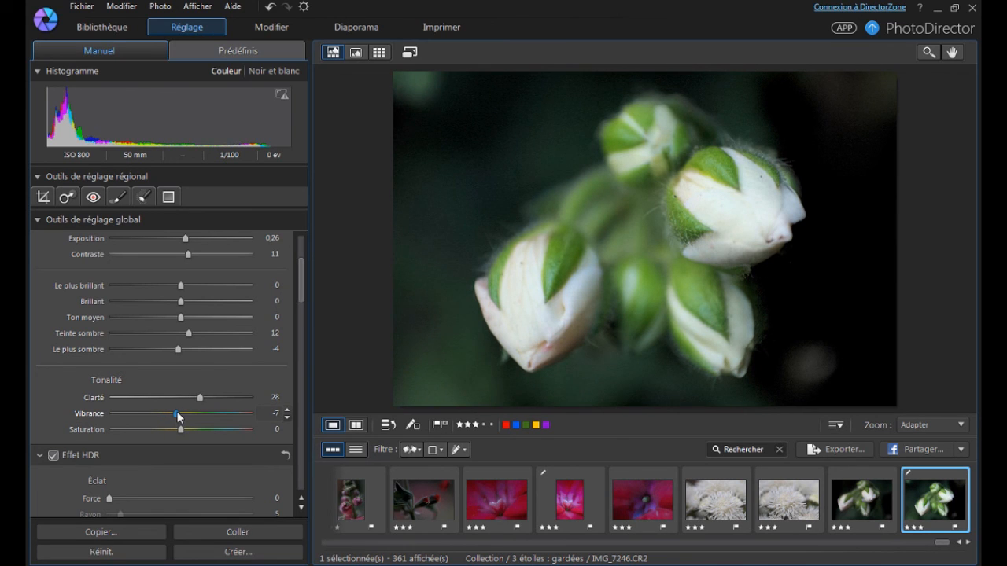
left_click_drag(181, 413, 176, 412)
mouse_move(176, 417)
left_mouse_down()
mouse_move(152, 418)
mouse_move(190, 433)
mouse_move(175, 430)
left_mouse_up()
left_click_drag(174, 415, 176, 417)
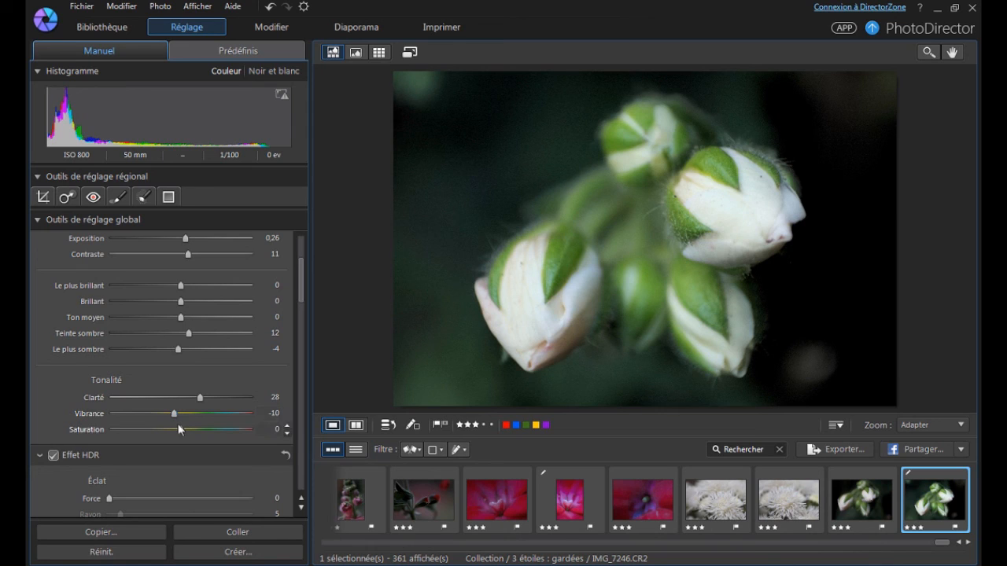